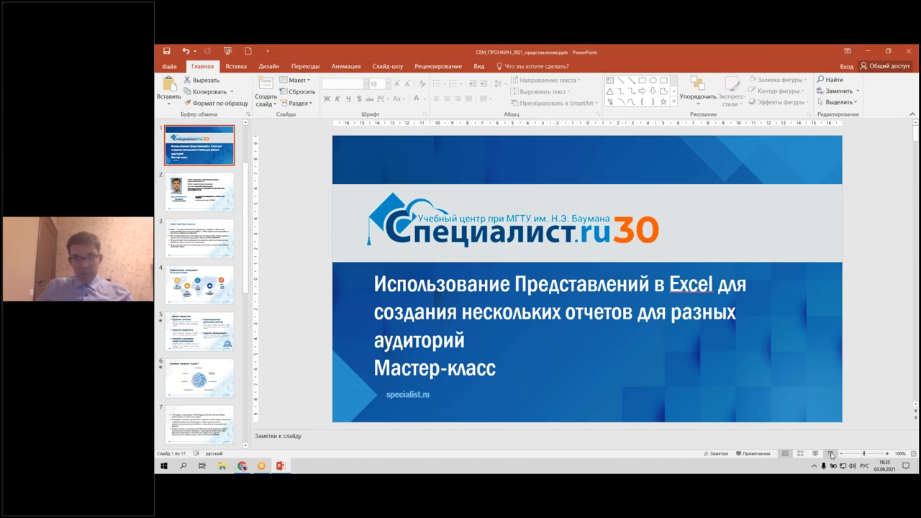
Start the slide show from the title slide and advance to the presenter biography slide.
left_click(831, 454)
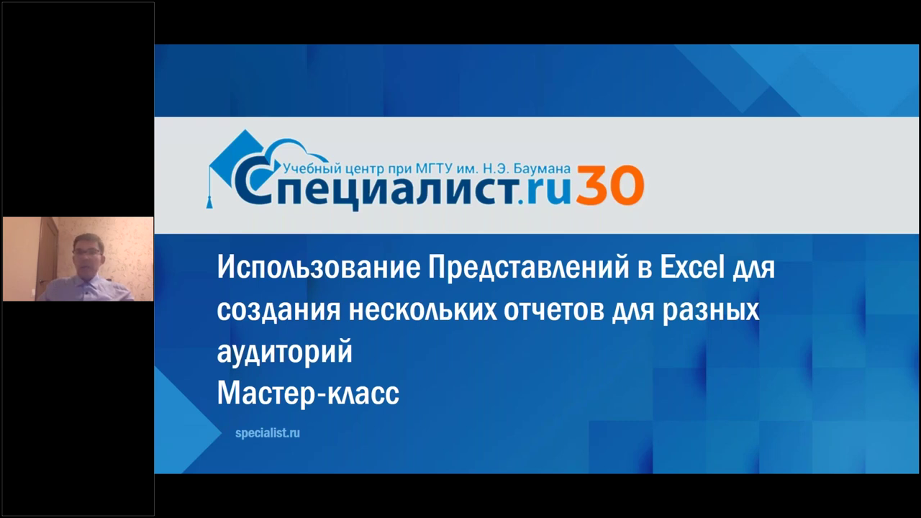
left_click(787, 195)
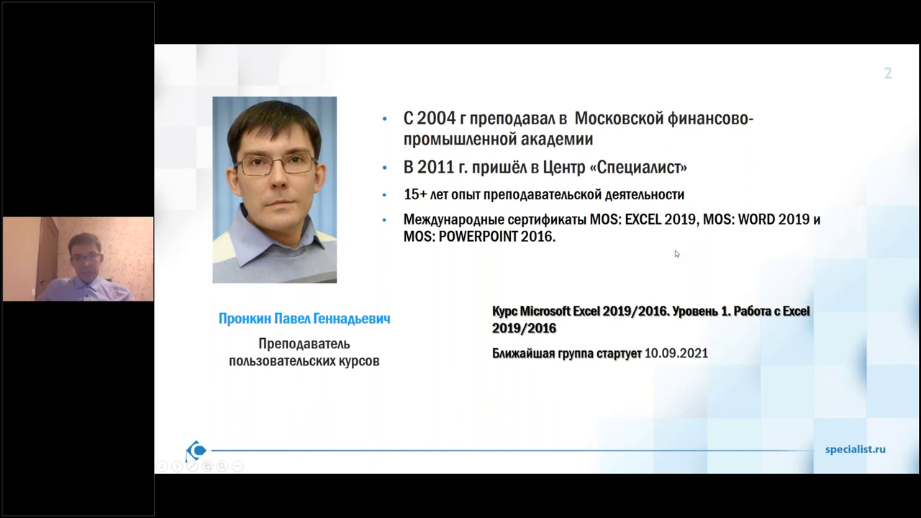
Advance the slide show to the master-class topic slide.
key("Right")
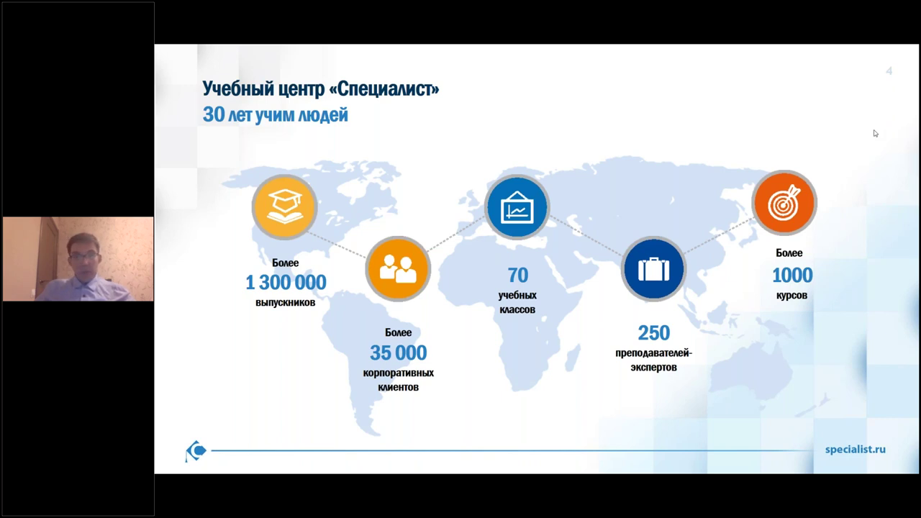
Step from the Наши гарантии slide on to slide 6, «Почему именно Excel?».
left_click(645, 156)
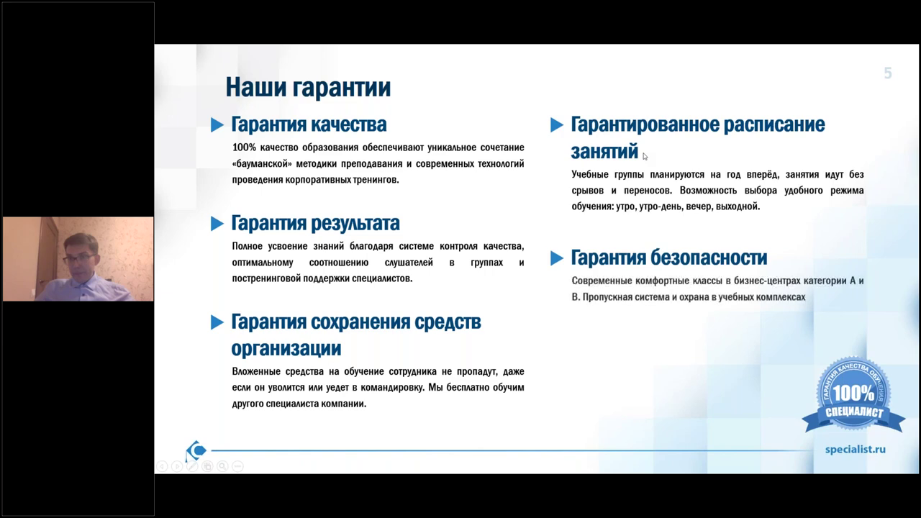
key("Left")
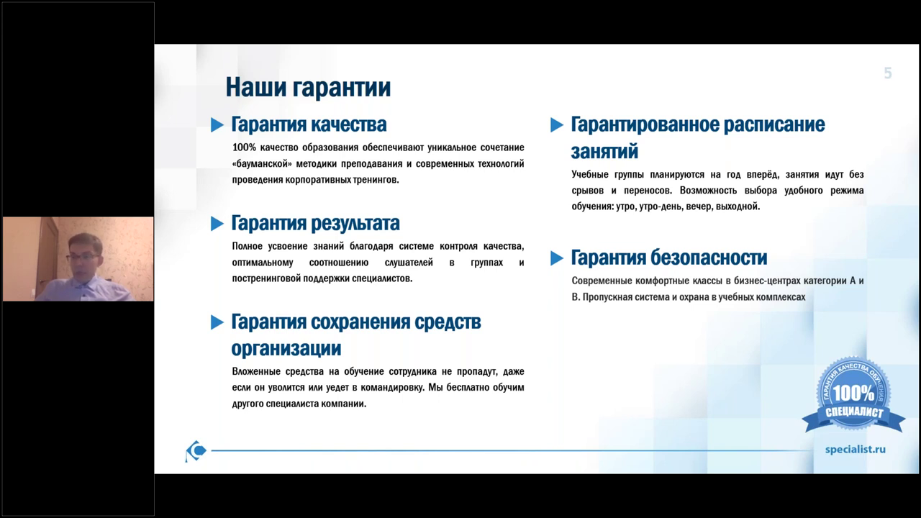
left_click(496, 196)
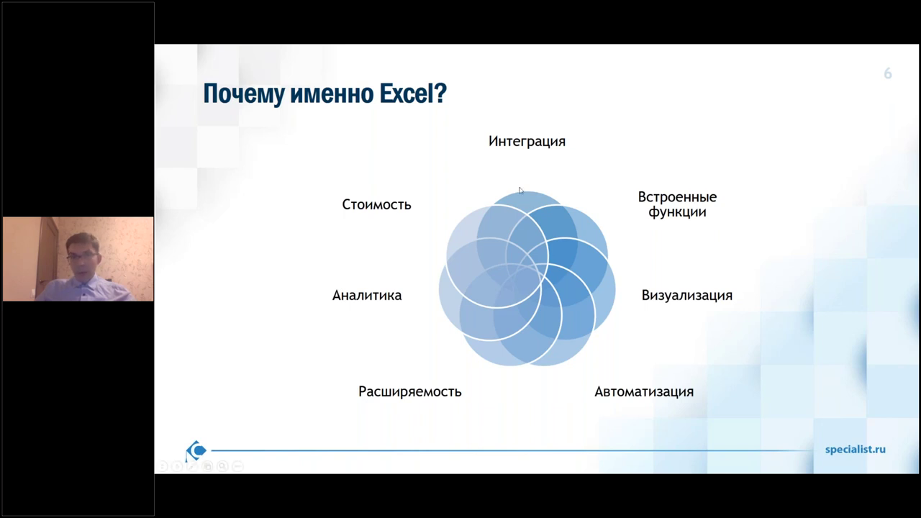
Advance to slide 7 about Custom Views and bring up the slideshow context menu.
left_click(499, 166)
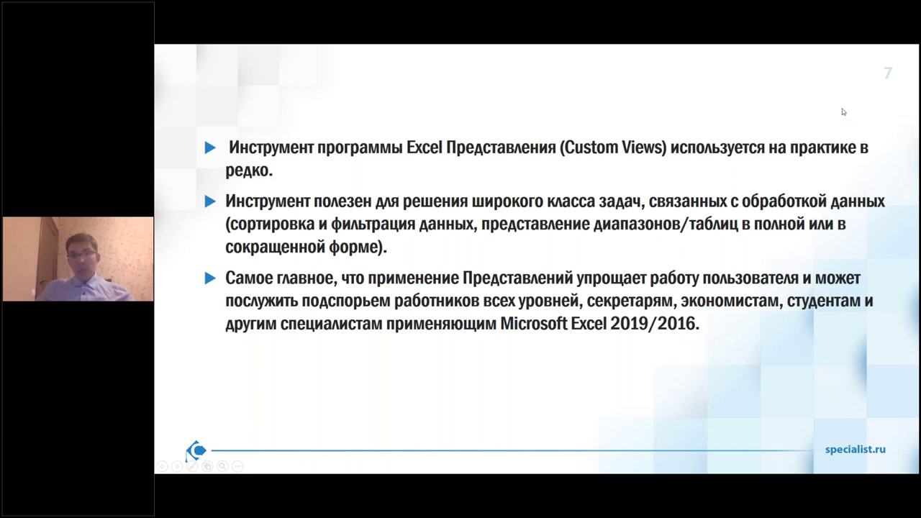
right_click(688, 99)
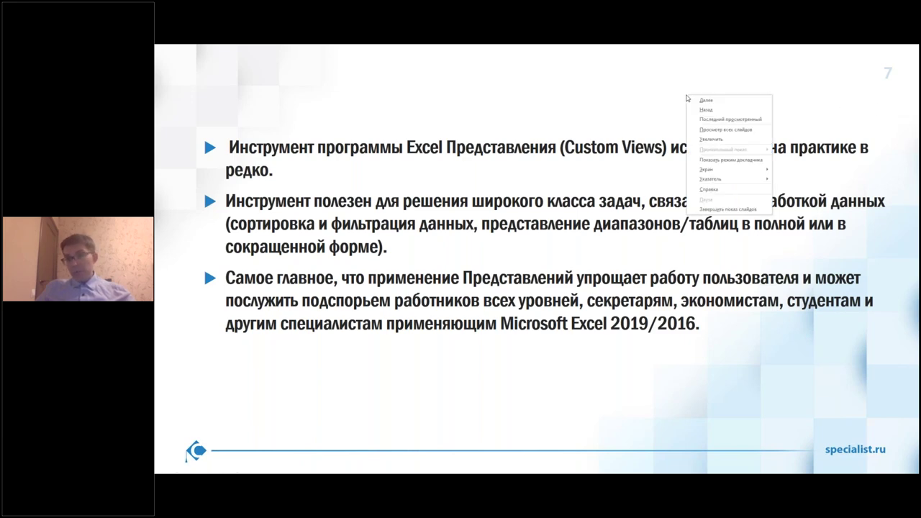
End the show, minimize PowerPoint and open 05 Обработка таблиц.xlsx from the desktop.
left_click(702, 214)
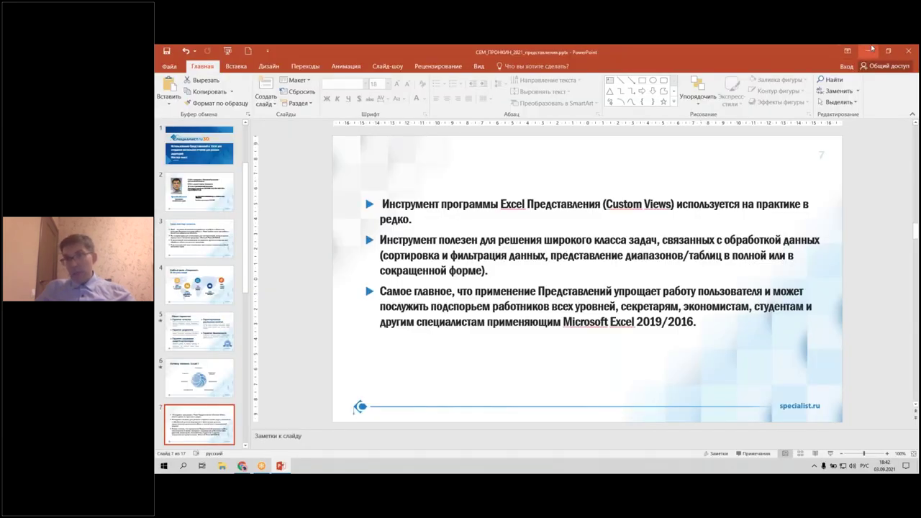
left_click(867, 50)
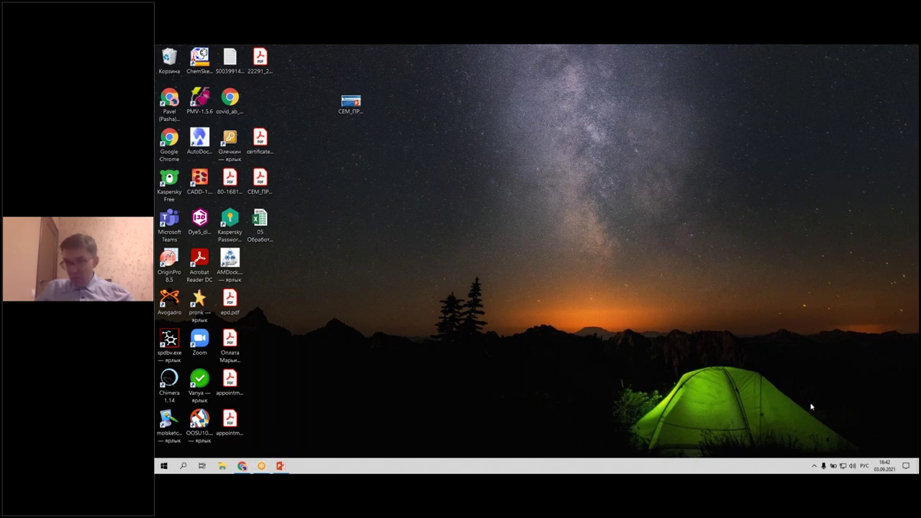
left_click(260, 222)
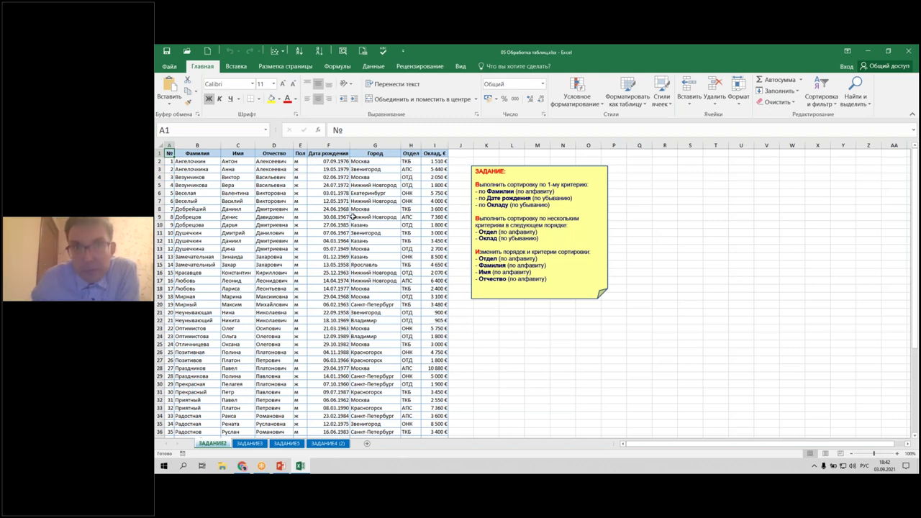
Show the Вид tab and circle the Представления tool with annotation ink, then clear it.
left_click(461, 66)
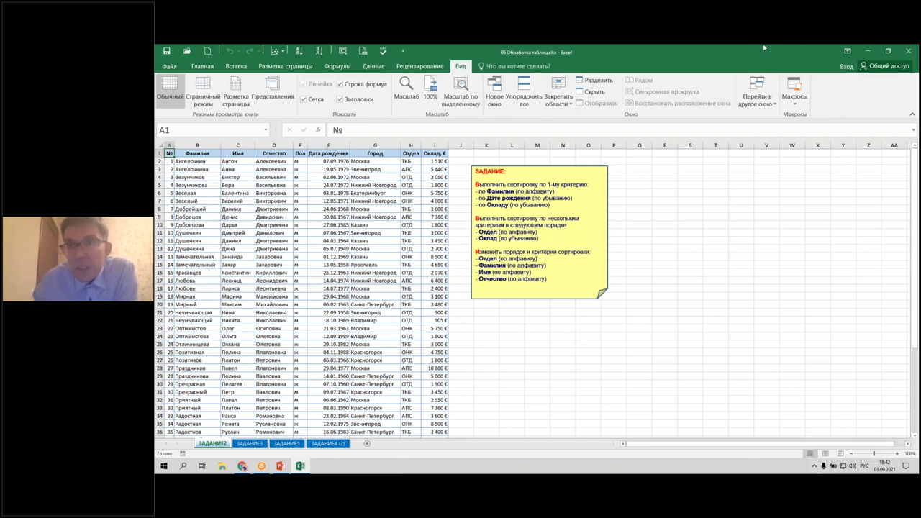
mouse_move(472, 55)
left_mouse_down()
mouse_move(480, 89)
mouse_move(486, 49)
left_mouse_up()
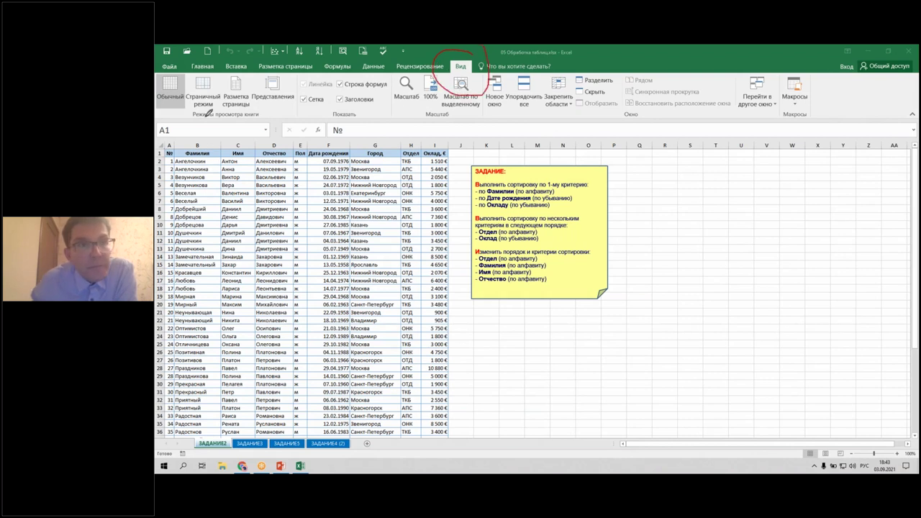
left_click_drag(213, 121, 221, 132)
mouse_move(295, 65)
left_mouse_down()
mouse_move(297, 113)
mouse_move(310, 97)
mouse_move(309, 73)
left_mouse_up()
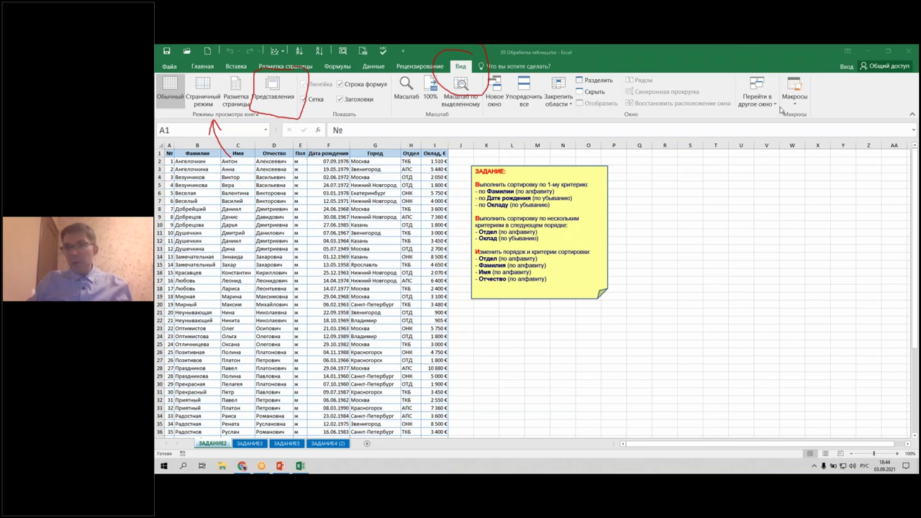
key("Escape")
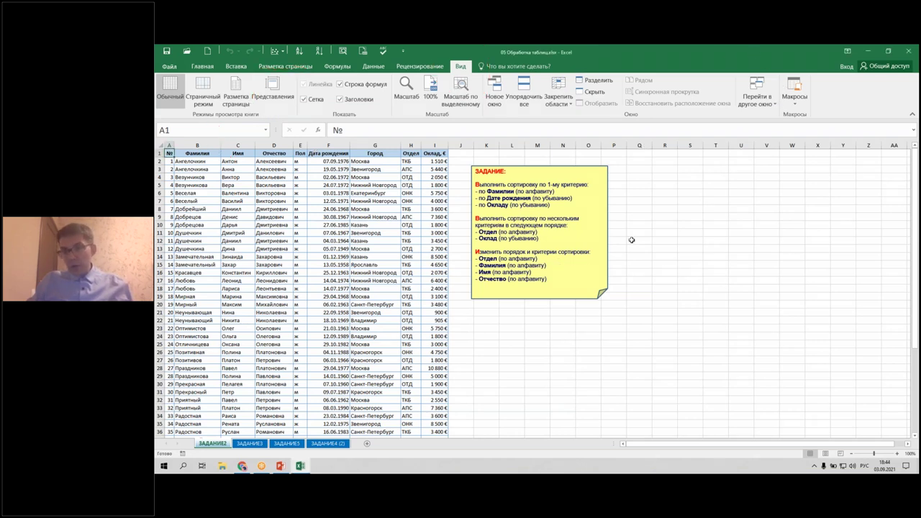
Move the ЗАДАНИЕ task note left, closer to the employee table.
left_click(259, 226)
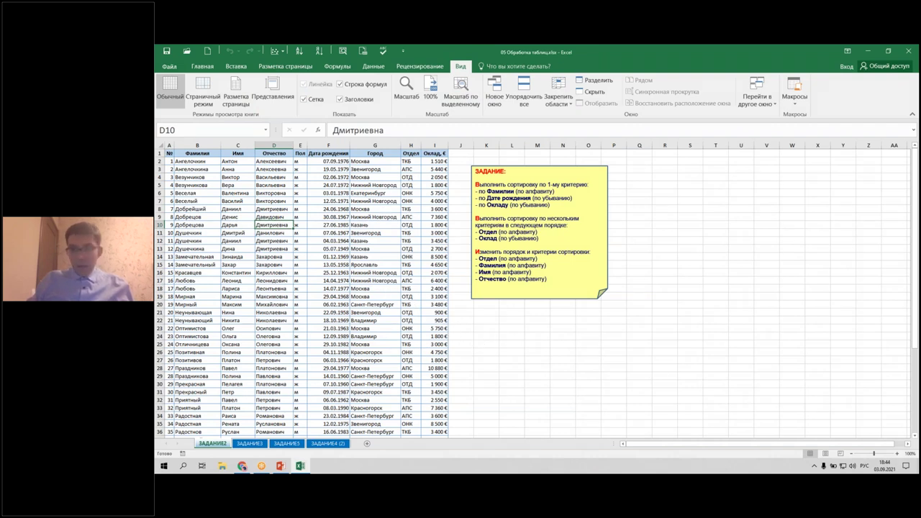
scroll(317, 288, "up", 1, "ctrl")
scroll(317, 288, "up", 1, "ctrl")
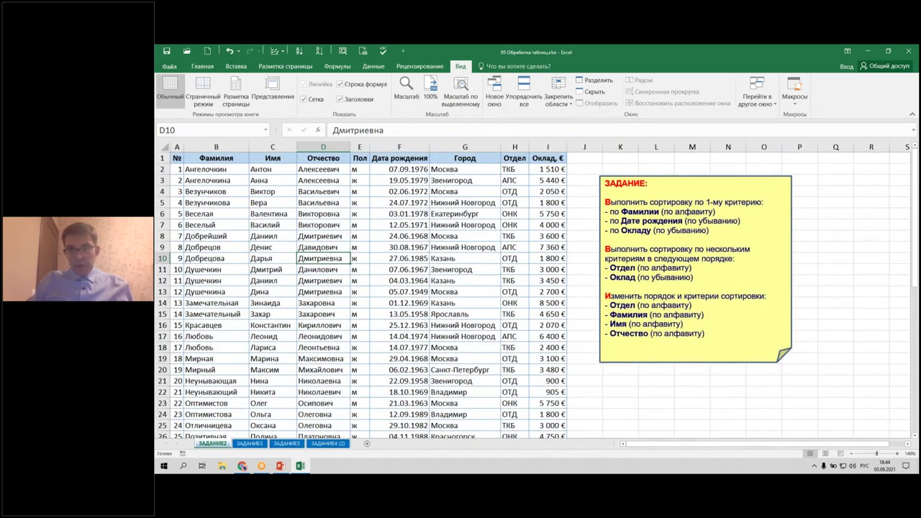
left_click_drag(612, 176, 587, 172)
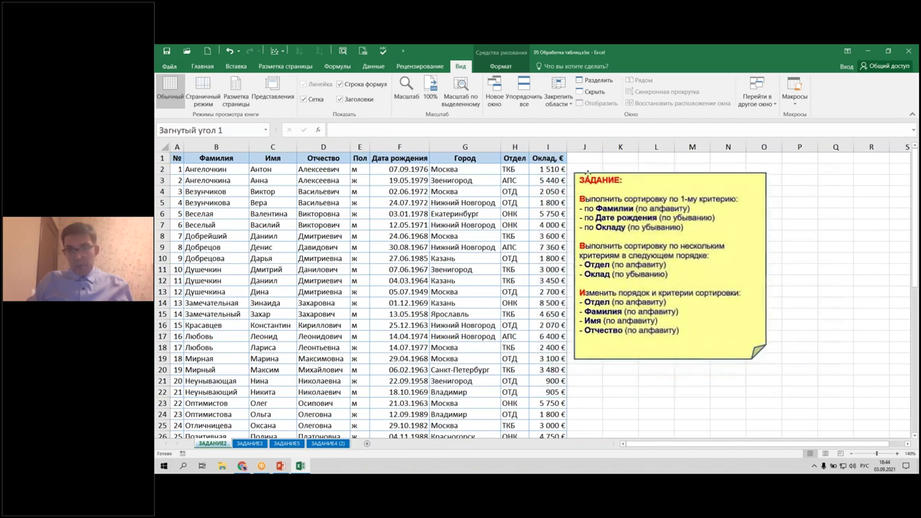
left_click_drag(767, 268, 760, 270)
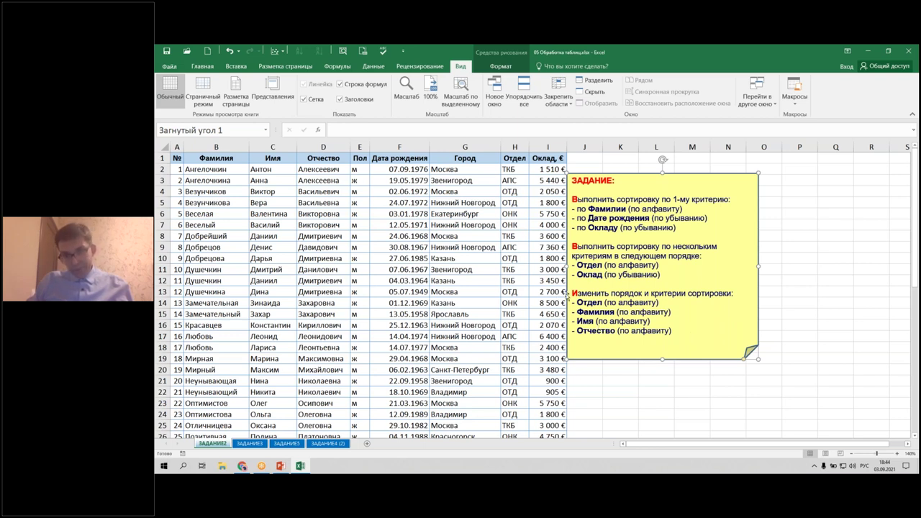
Colour the note's last sorting task paragraph red.
left_click_drag(573, 293, 674, 331)
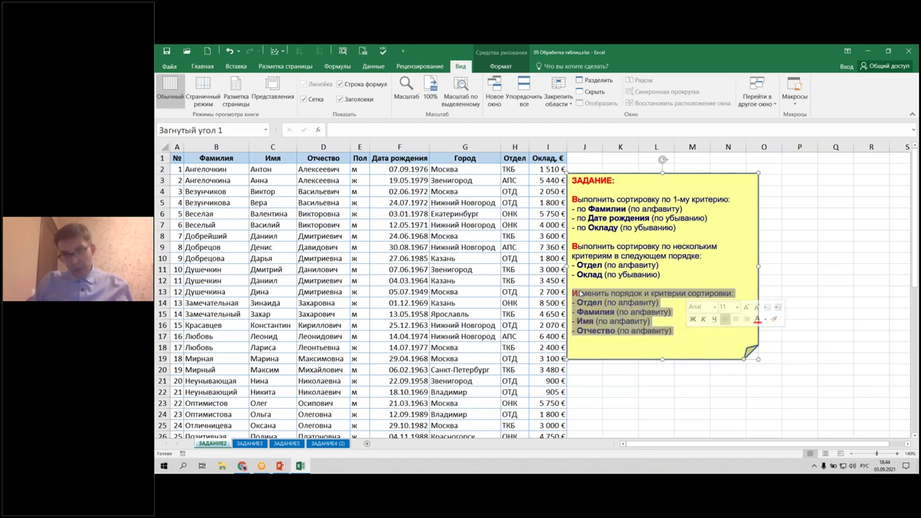
left_click(202, 66)
left_click(287, 99)
left_click(699, 318)
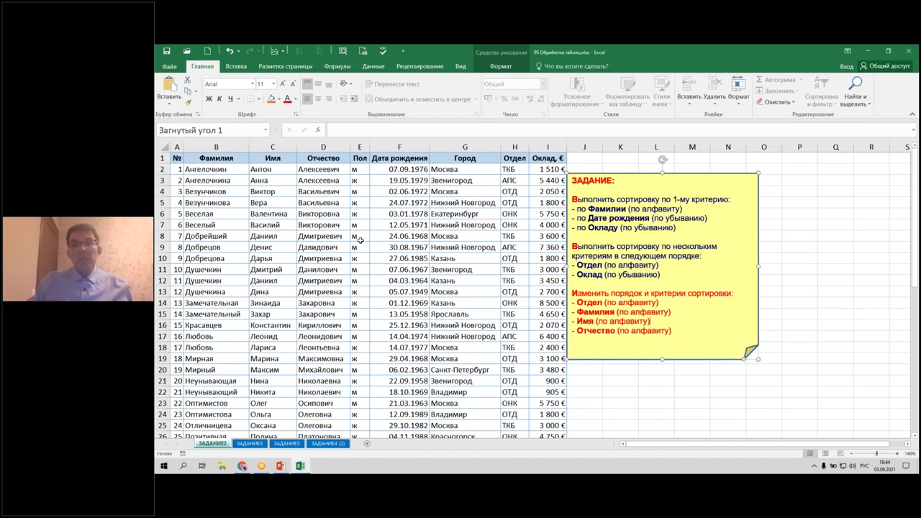
left_click(364, 237)
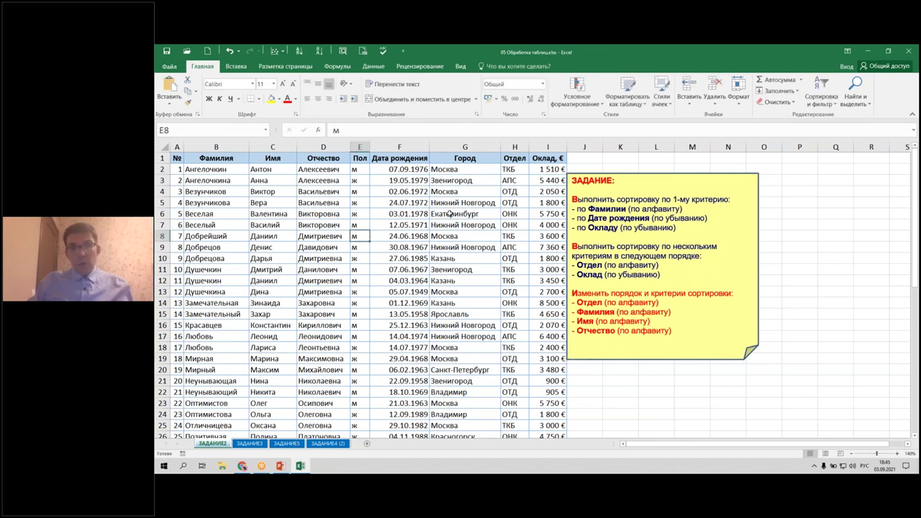
left_click(832, 90)
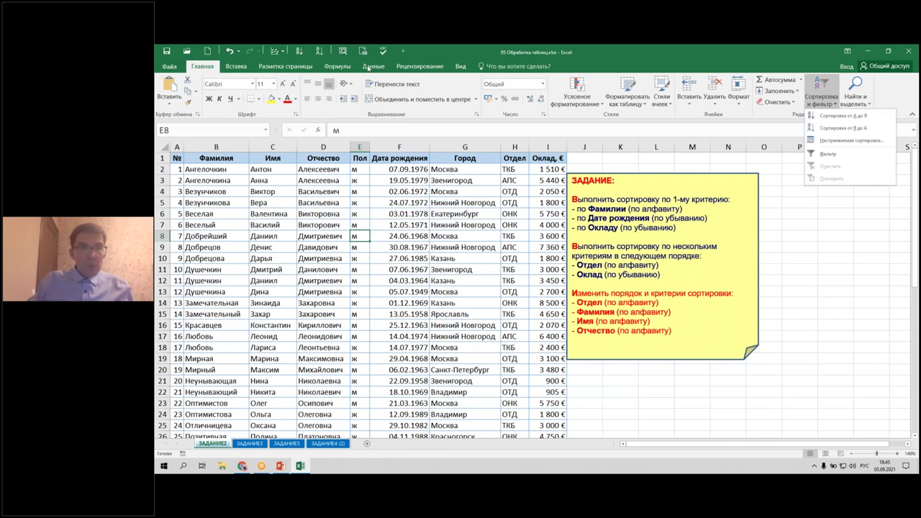
left_click(371, 66)
left_click(370, 66)
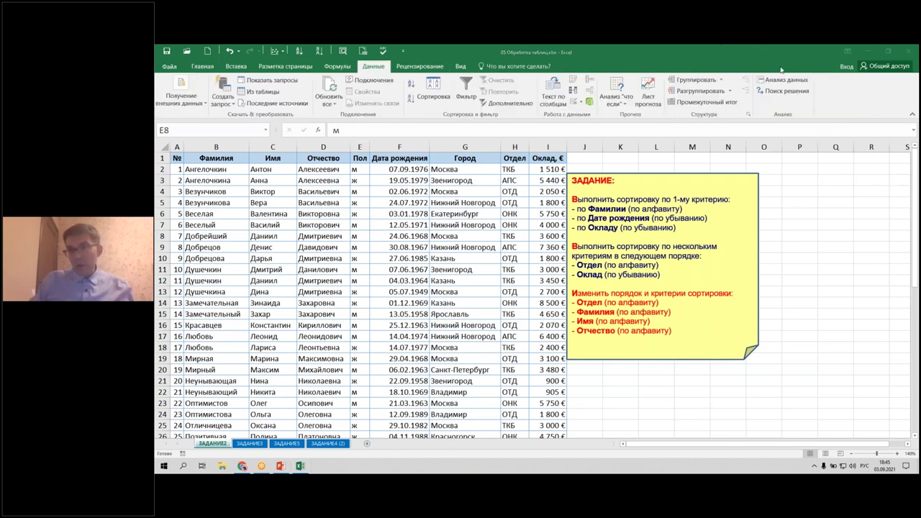
mouse_move(431, 65)
left_mouse_down()
mouse_move(425, 109)
mouse_move(481, 92)
mouse_move(461, 63)
left_mouse_up()
left_click_drag(362, 72, 402, 72)
mouse_move(495, 152)
left_mouse_down()
mouse_move(477, 125)
mouse_move(476, 137)
mouse_move(486, 131)
left_mouse_up()
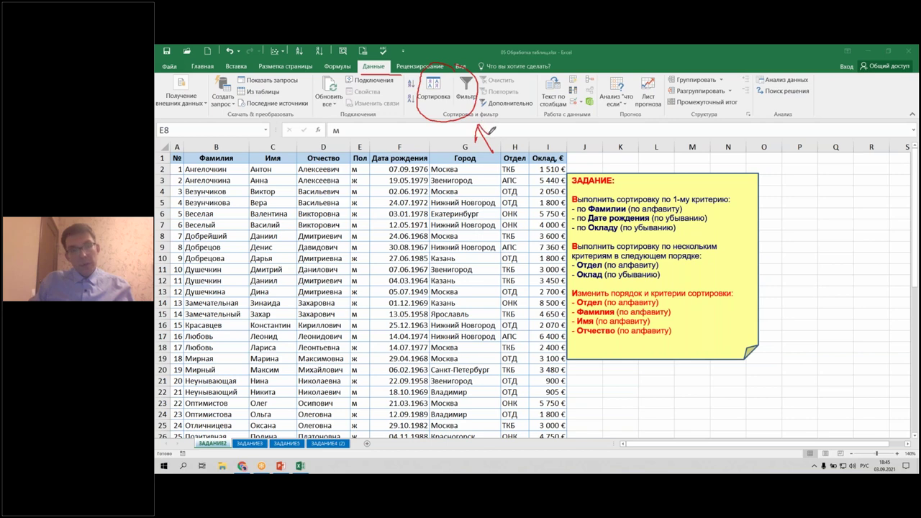
key("e")
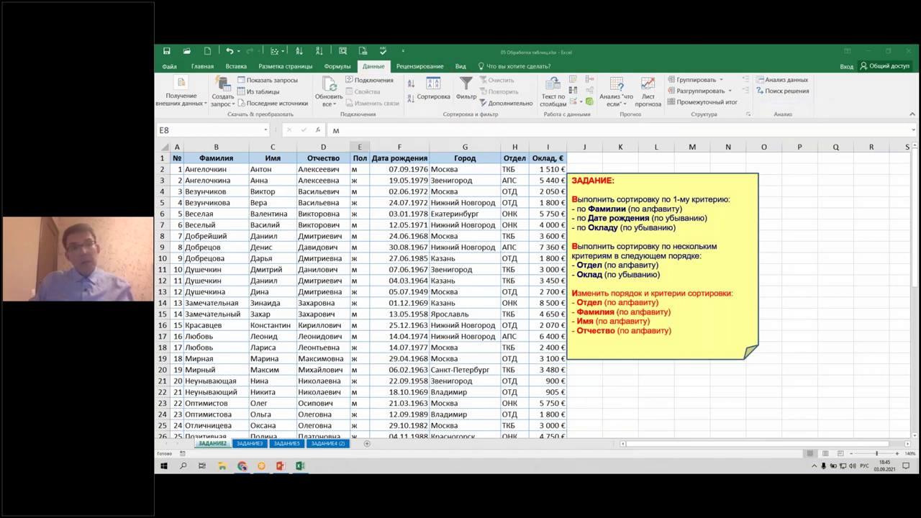
left_click(214, 146)
left_click(203, 66)
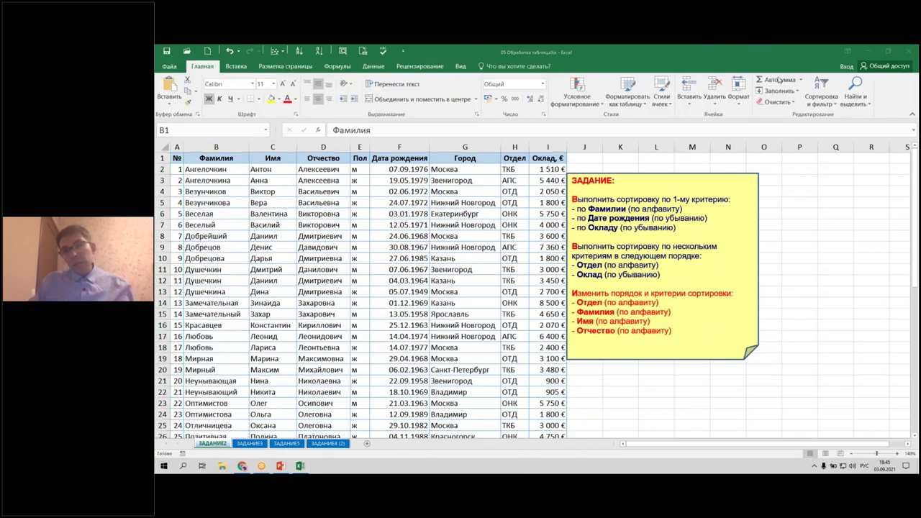
mouse_move(185, 203)
left_mouse_down()
mouse_move(177, 206)
mouse_move(205, 197)
left_mouse_up()
left_click_drag(248, 152, 246, 182)
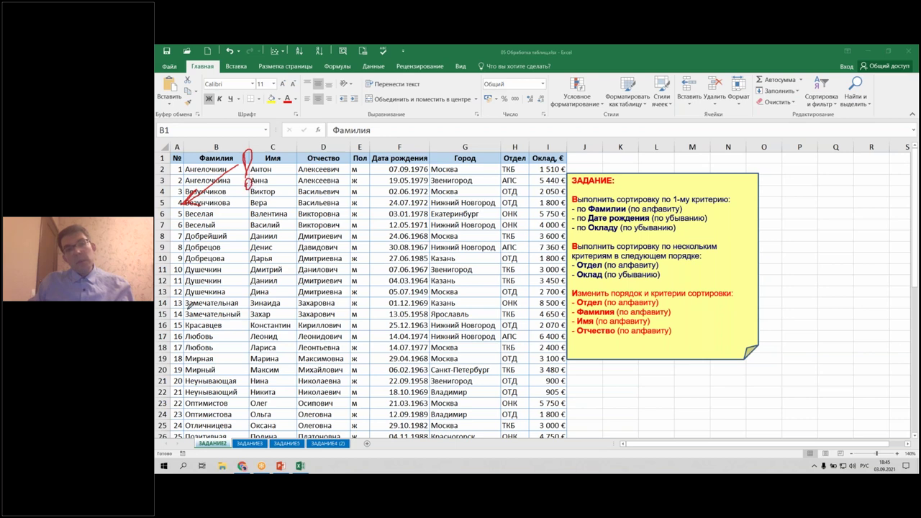
mouse_move(191, 149)
left_mouse_down()
mouse_move(170, 163)
mouse_move(178, 158)
left_mouse_up()
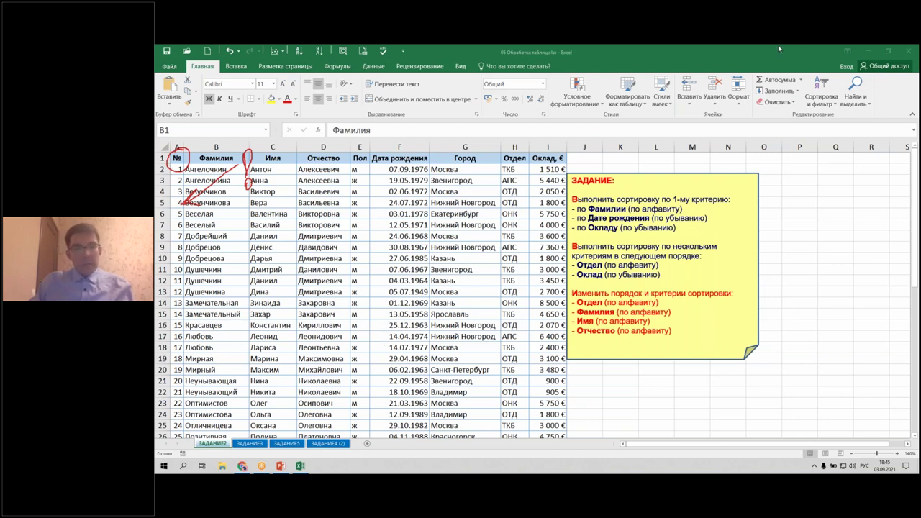
key("Escape")
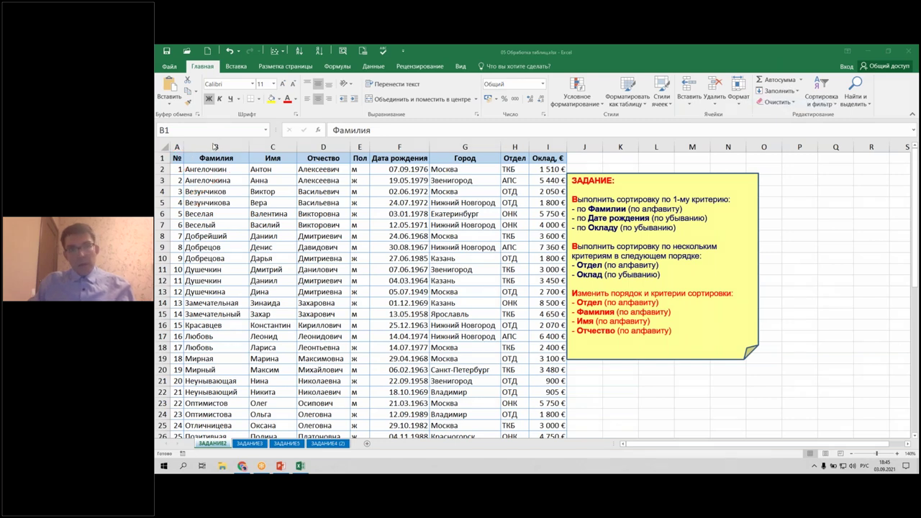
left_click(216, 147)
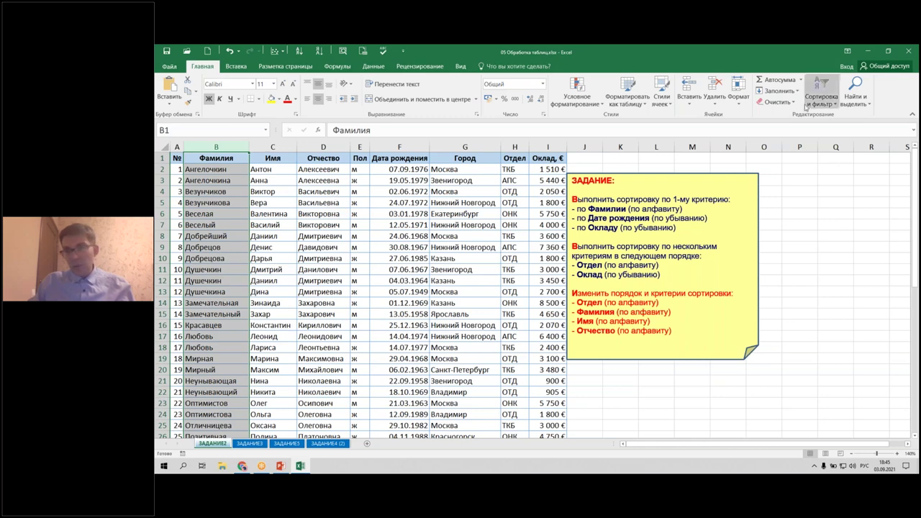
left_click(689, 87)
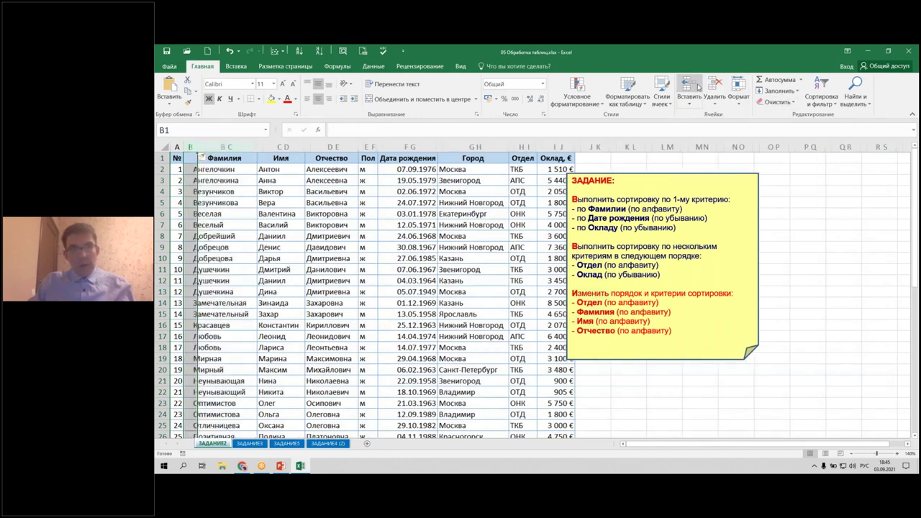
left_click(337, 247)
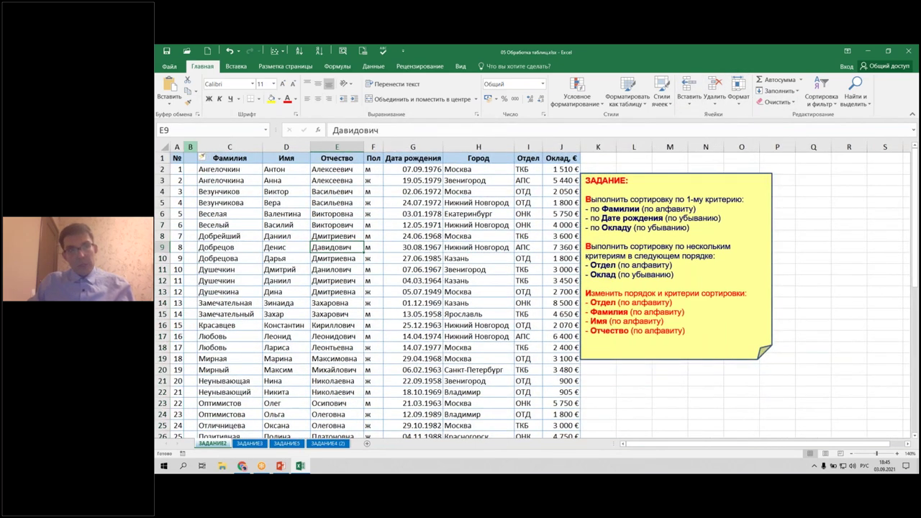
left_click_drag(197, 146, 209, 147)
left_click(198, 147)
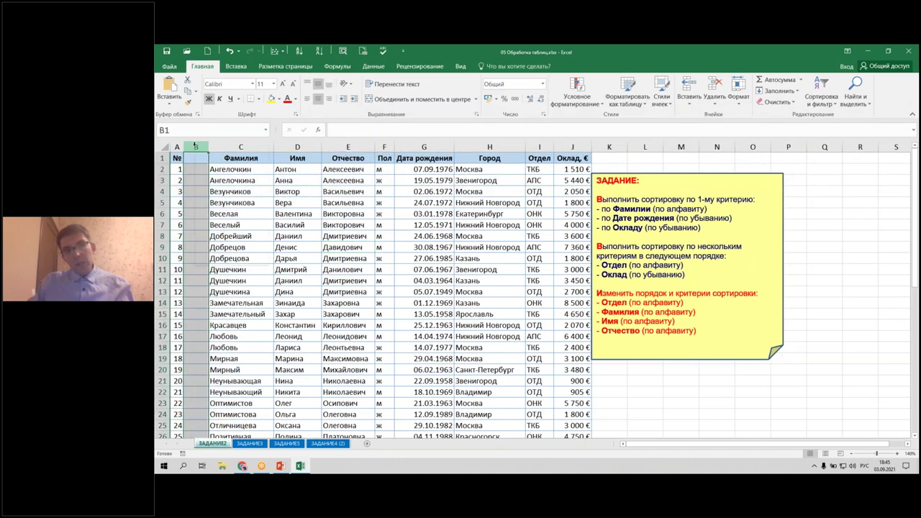
right_click(199, 148)
left_click(216, 249)
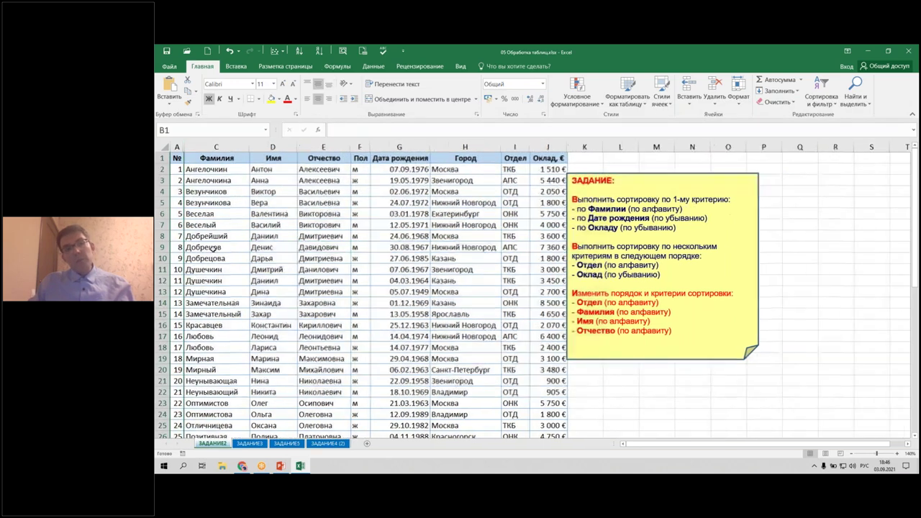
left_click(256, 213)
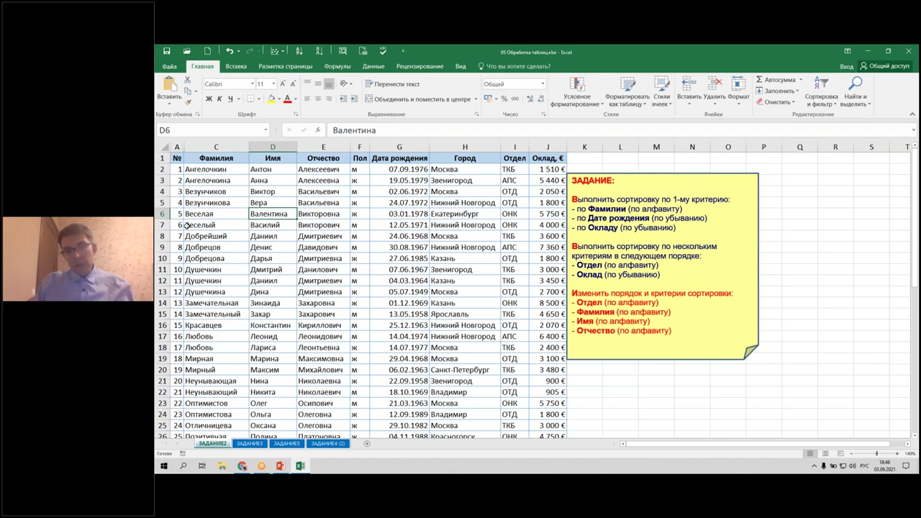
left_click(196, 170)
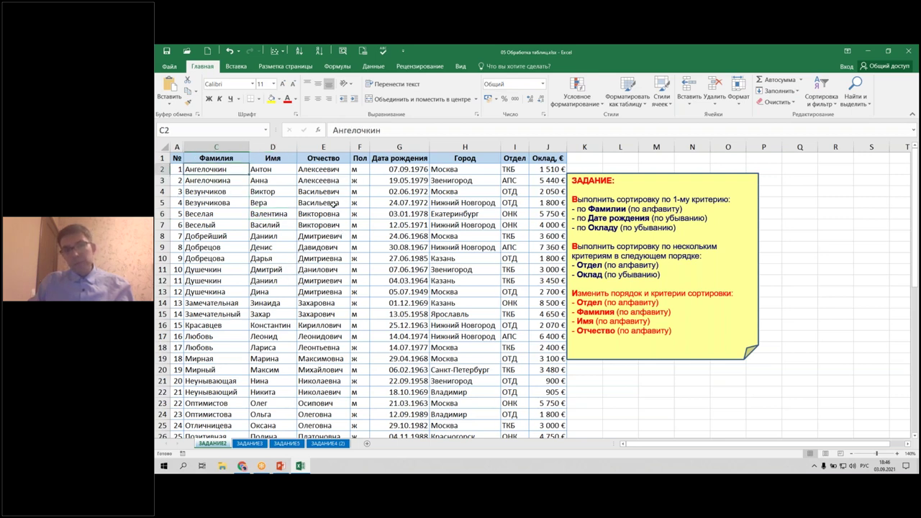
key("Right")
key("Right")
key("Right")
key("Right")
key("Right")
key("Right")
key("Right")
left_click(320, 281)
key("Up")
key("Up")
key("Up")
key("Up")
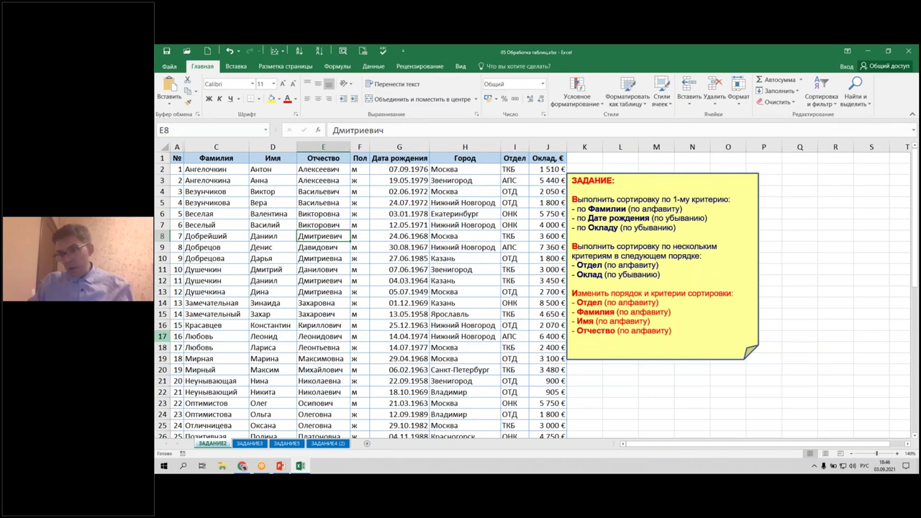
key("Right")
key("Right")
key("Up")
key("Up")
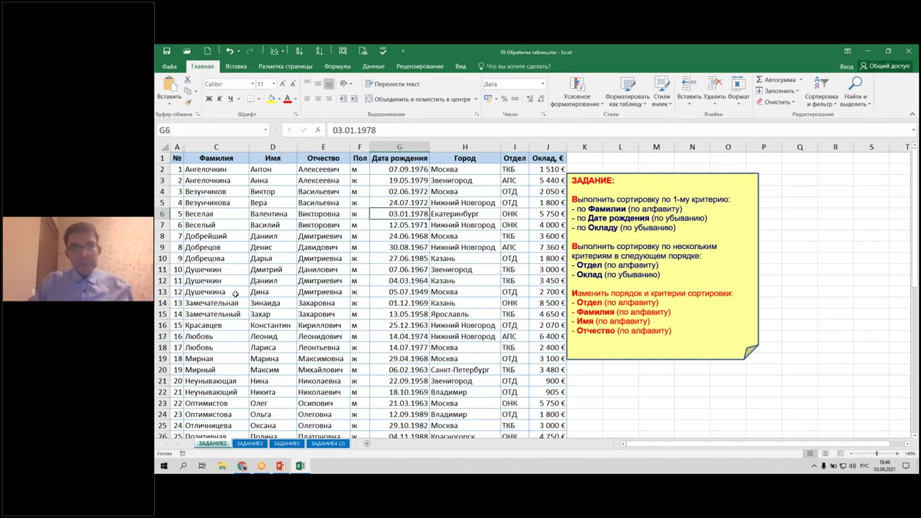
left_click_drag(193, 170, 547, 454)
Open Custom Sort for the employee table with Отдел as the first level.
scroll(193, 302, "up", 10)
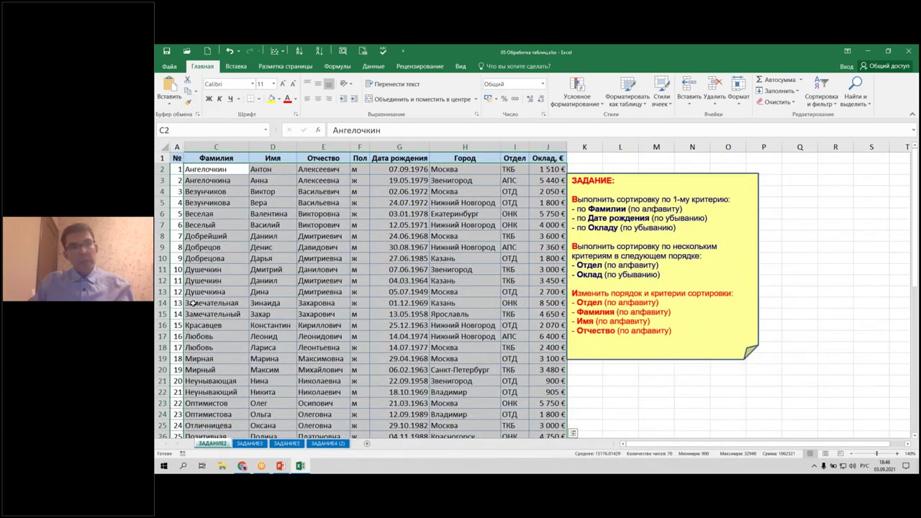
left_click(196, 172)
left_click(403, 247)
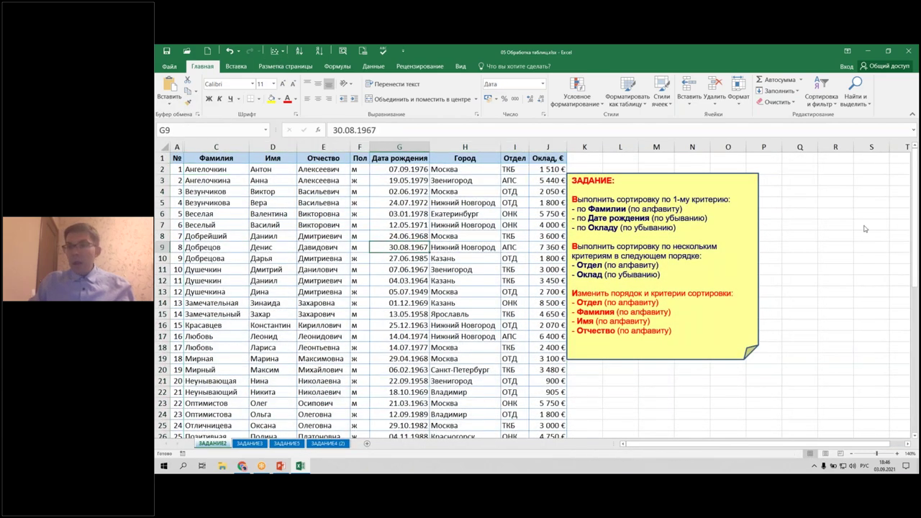
left_click(820, 90)
left_click(849, 138)
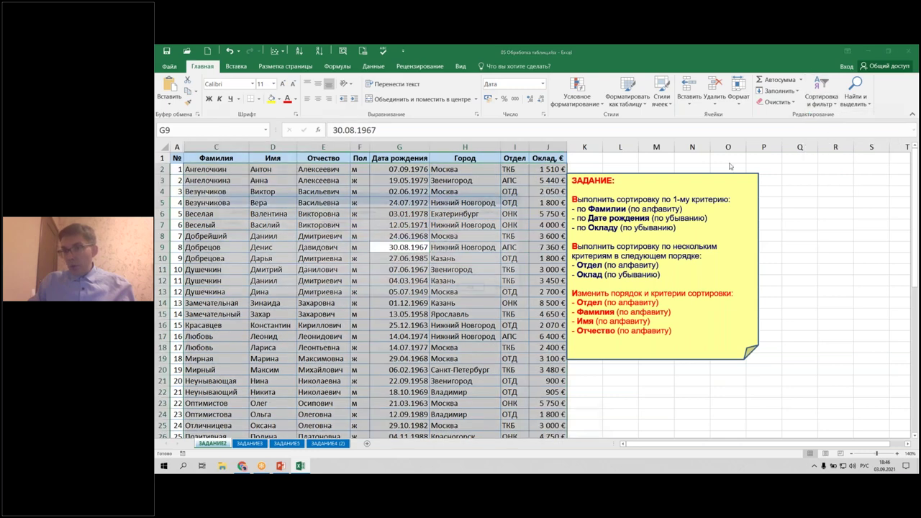
left_click(310, 230)
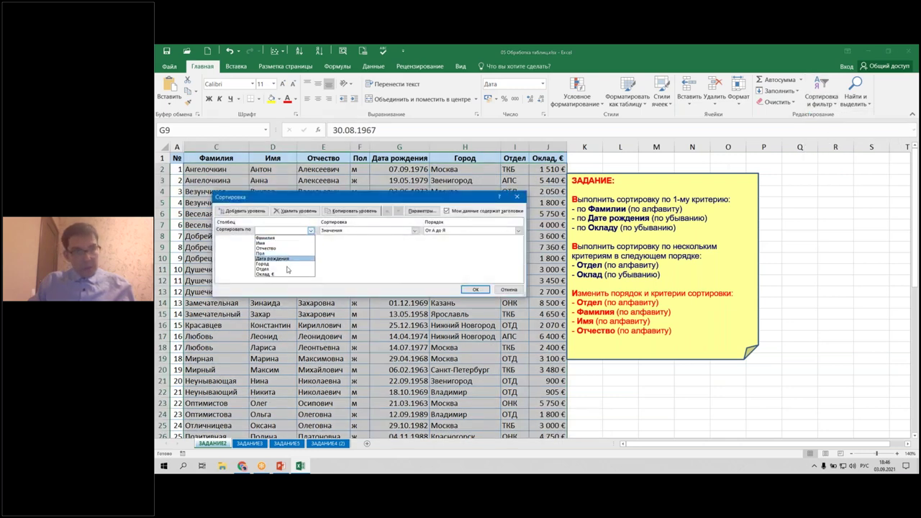
left_click(273, 269)
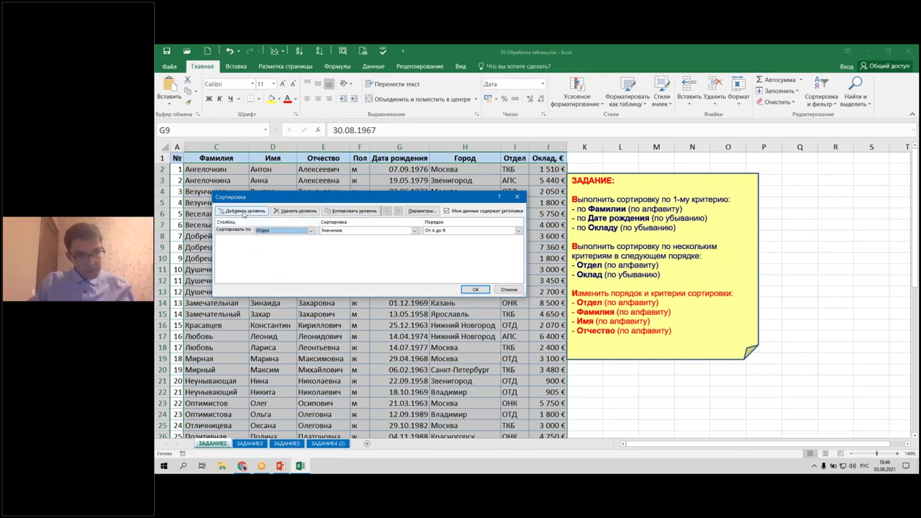
Add sort levels Фамилия, Имя and Отчество, then apply the sort.
left_click(242, 211)
left_click(311, 240)
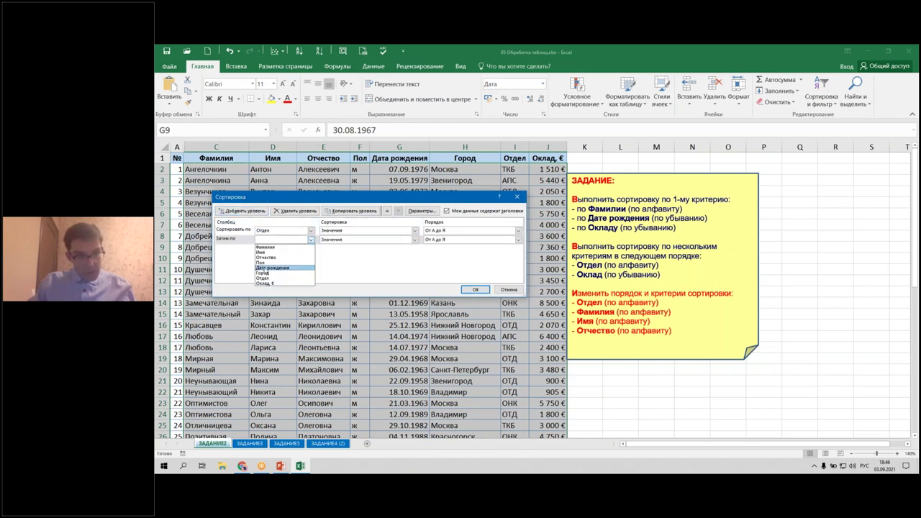
left_click(265, 247)
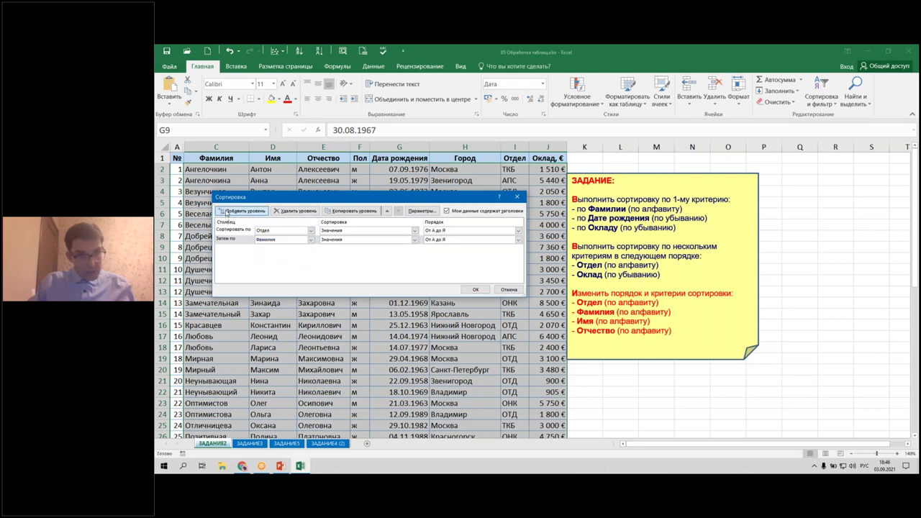
left_click(244, 211)
left_click(311, 249)
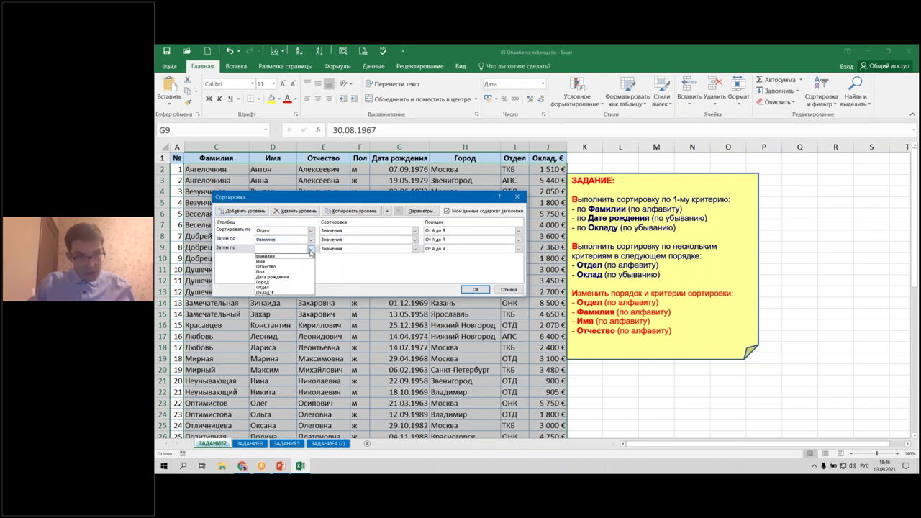
left_click(277, 263)
left_click(243, 211)
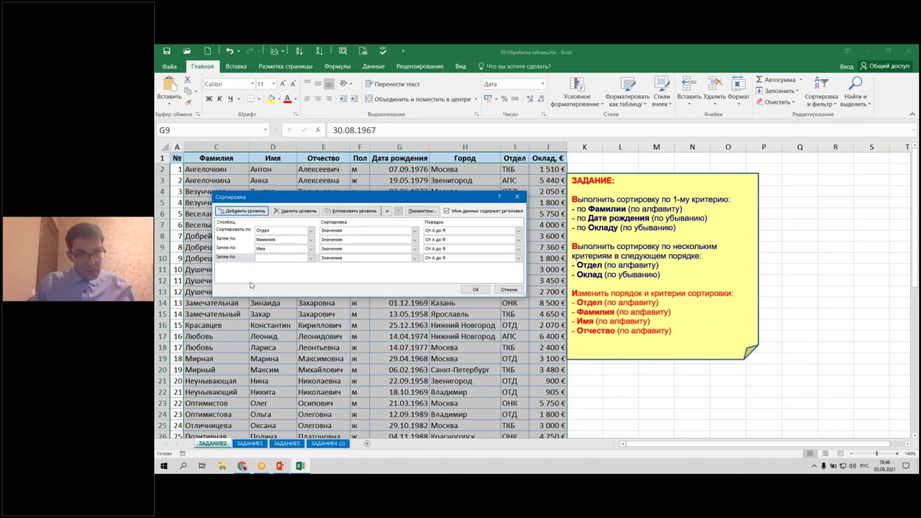
left_click(311, 258)
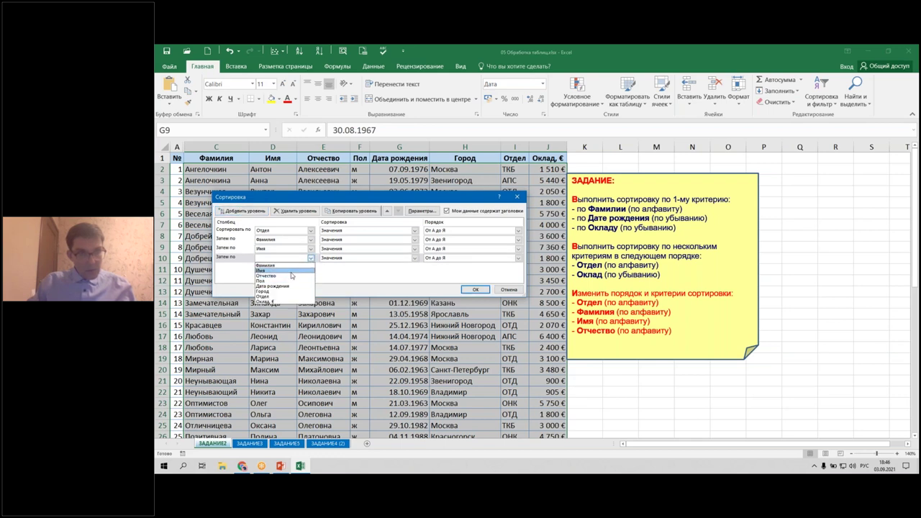
left_click(292, 276)
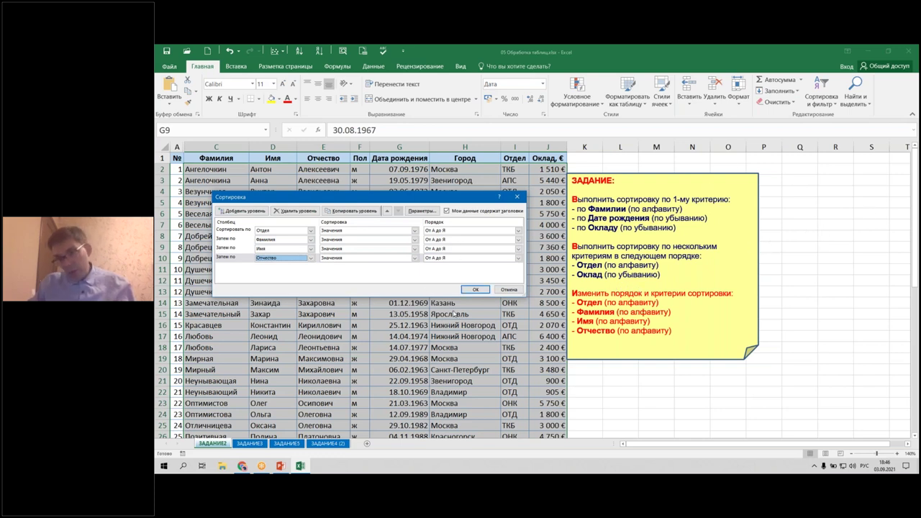
left_click(475, 289)
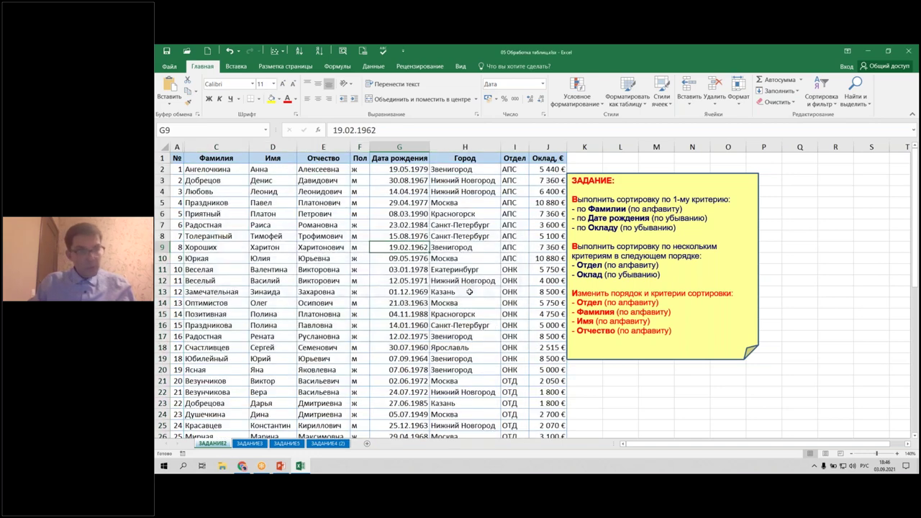
left_click_drag(194, 170, 550, 257)
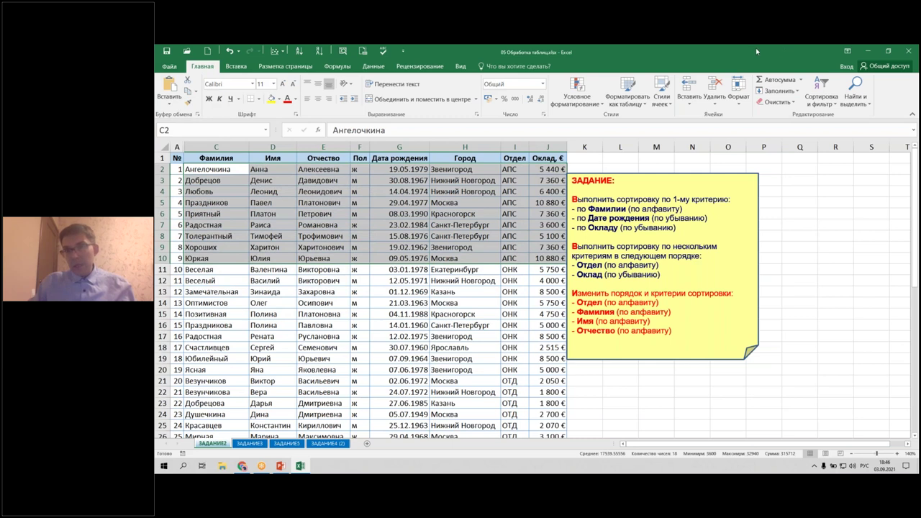
left_click_drag(520, 160, 552, 170)
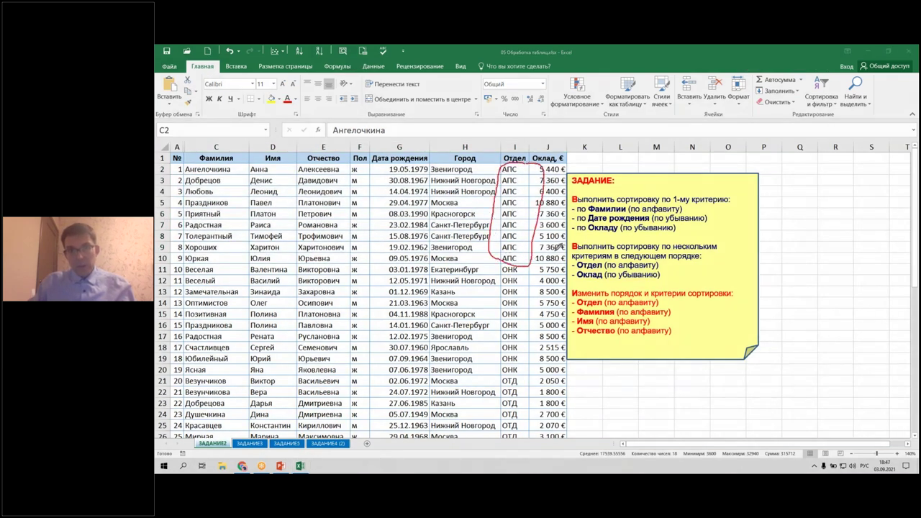
left_click_drag(234, 165, 224, 248)
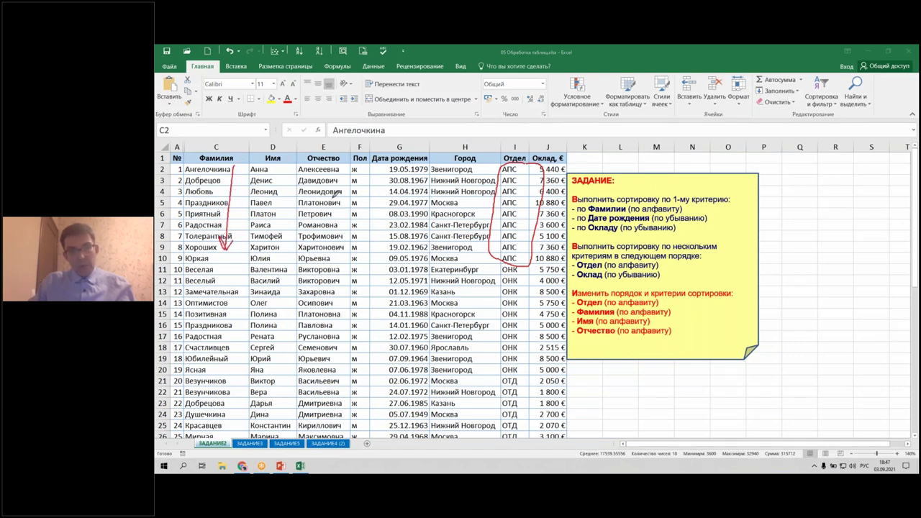
mouse_move(255, 180)
left_mouse_down()
mouse_move(266, 193)
mouse_move(259, 242)
mouse_move(249, 245)
left_mouse_up()
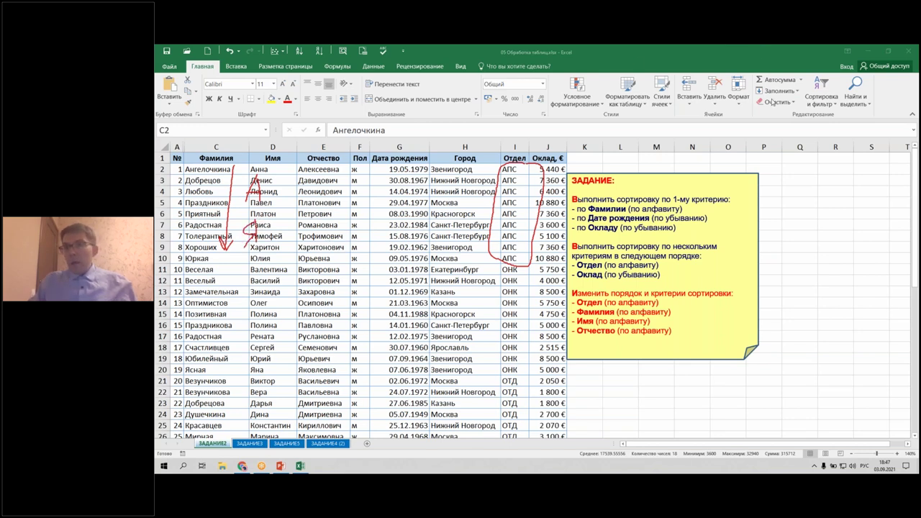
key("Escape")
left_click(353, 328)
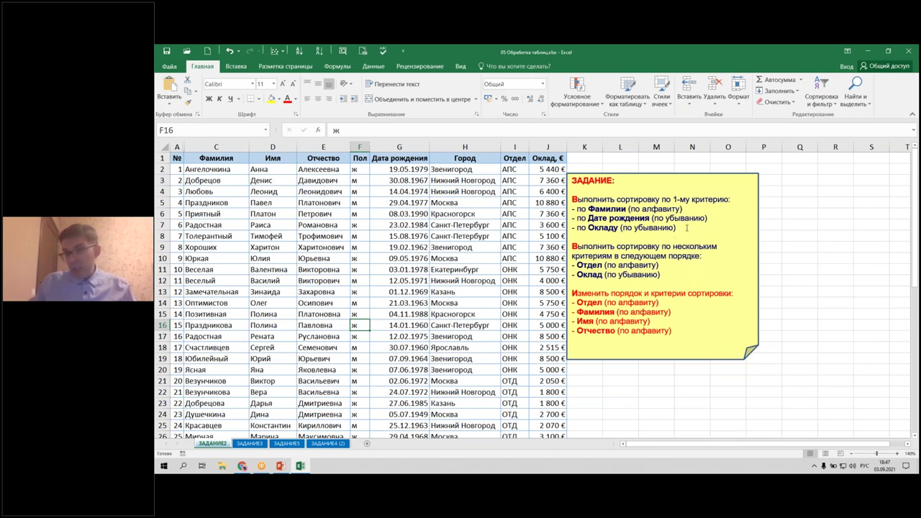
left_click(330, 217)
left_click(230, 237)
left_click(335, 259)
left_click(273, 269)
left_click(400, 269)
left_click(465, 269)
left_click(518, 271)
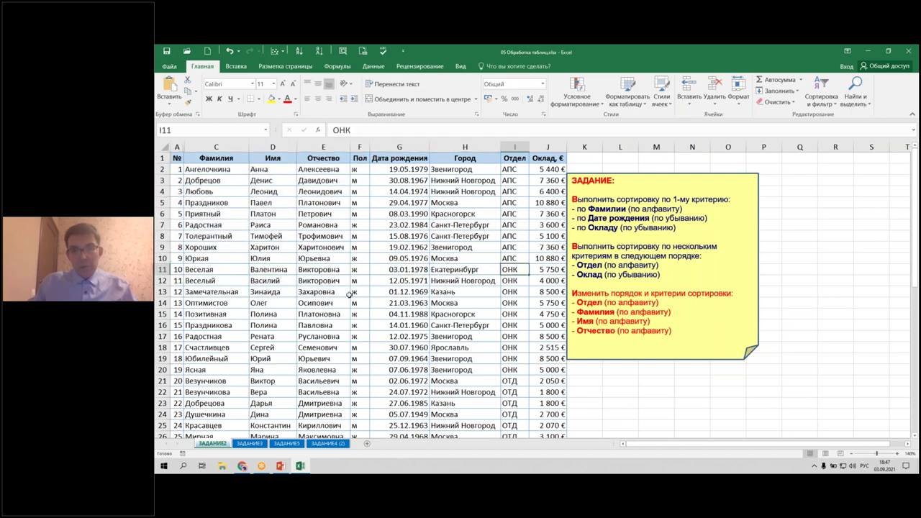
left_click(291, 270)
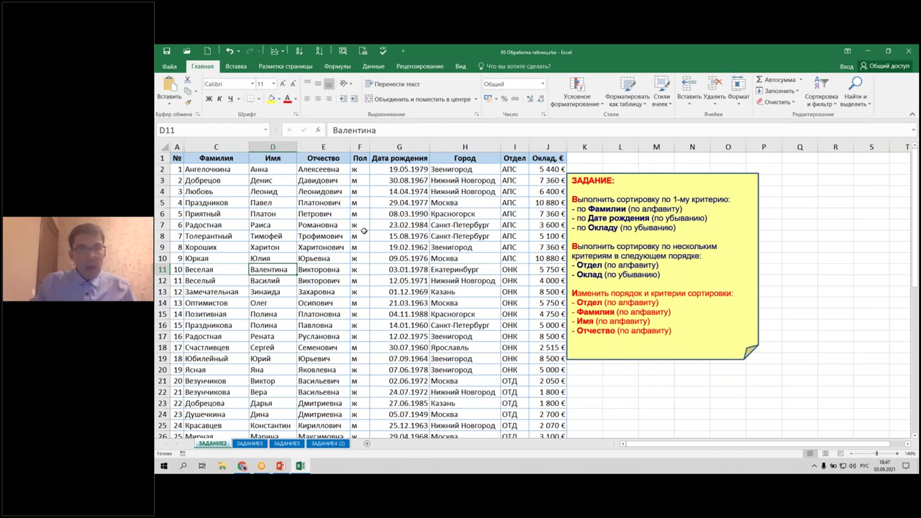
left_click(360, 236)
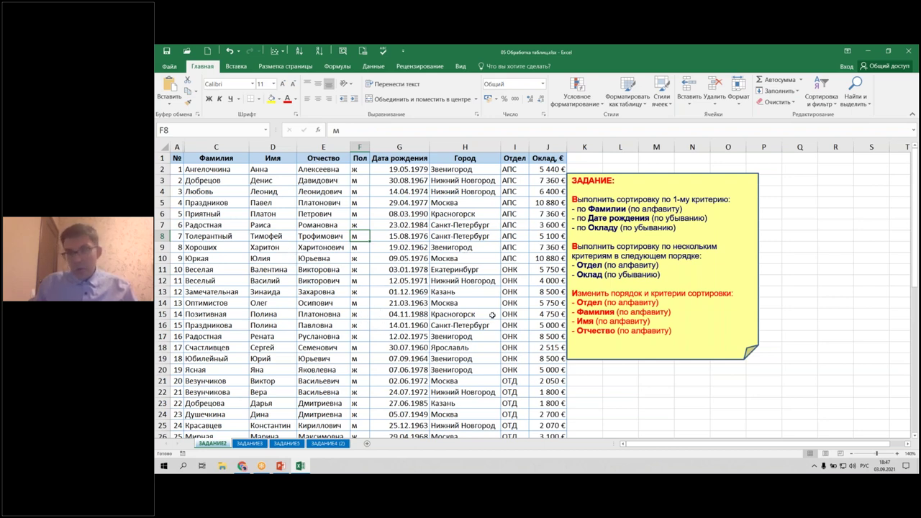
left_click(821, 95)
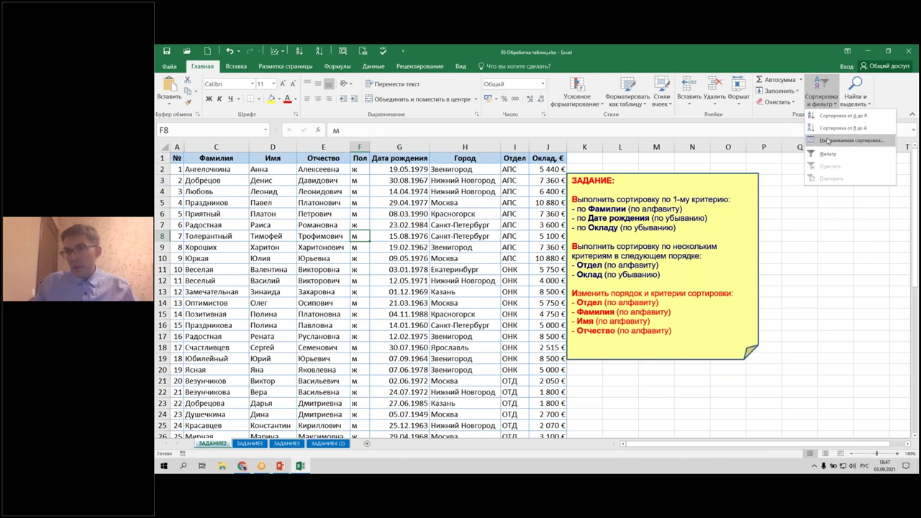
left_click(828, 140)
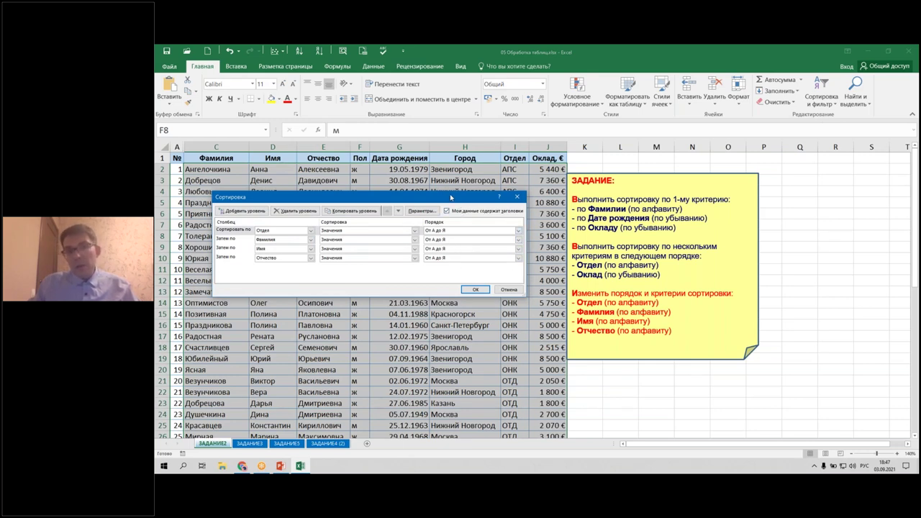
left_click(518, 196)
left_click(321, 225)
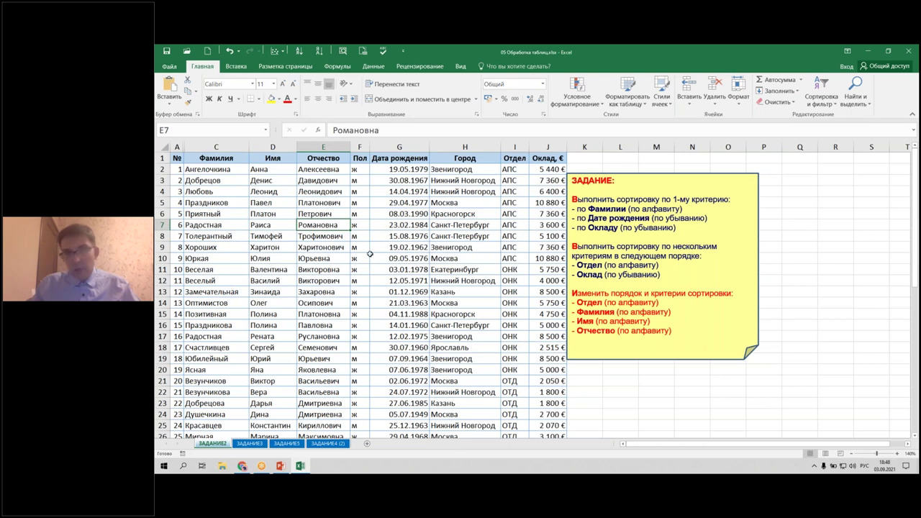
Open the Представления list from the Вид tab and choose Добавить for a new view.
left_click(461, 68)
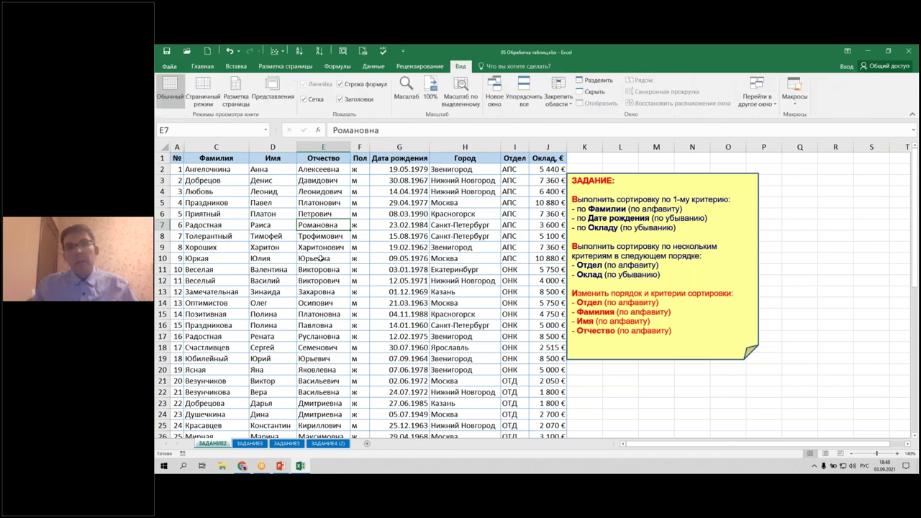
left_click(275, 87)
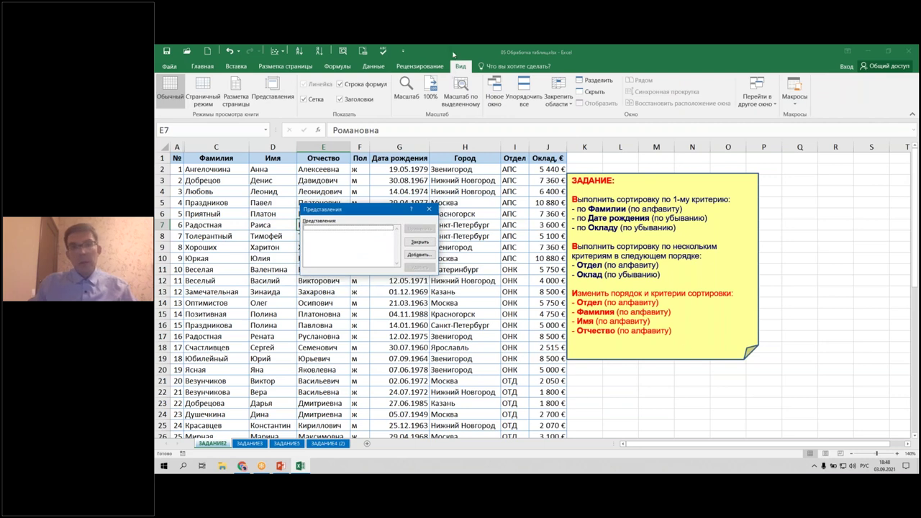
left_click_drag(366, 210, 407, 193)
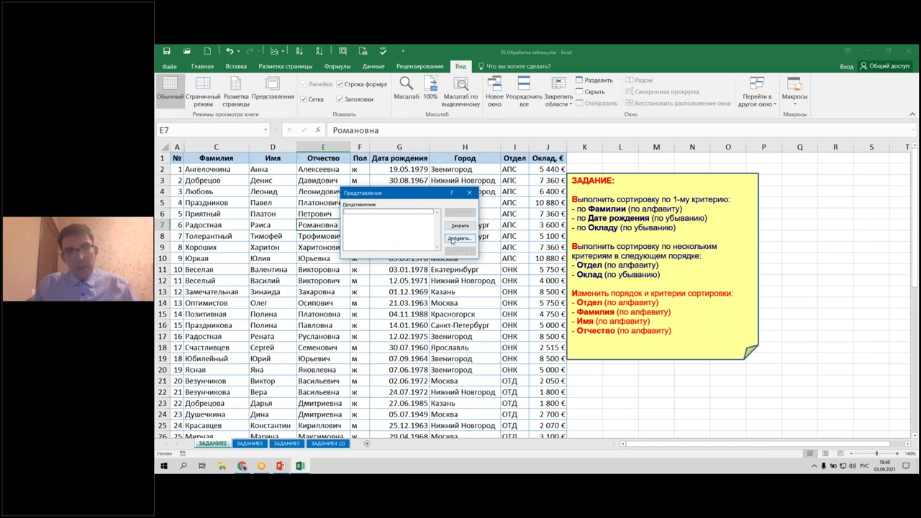
left_click(452, 241)
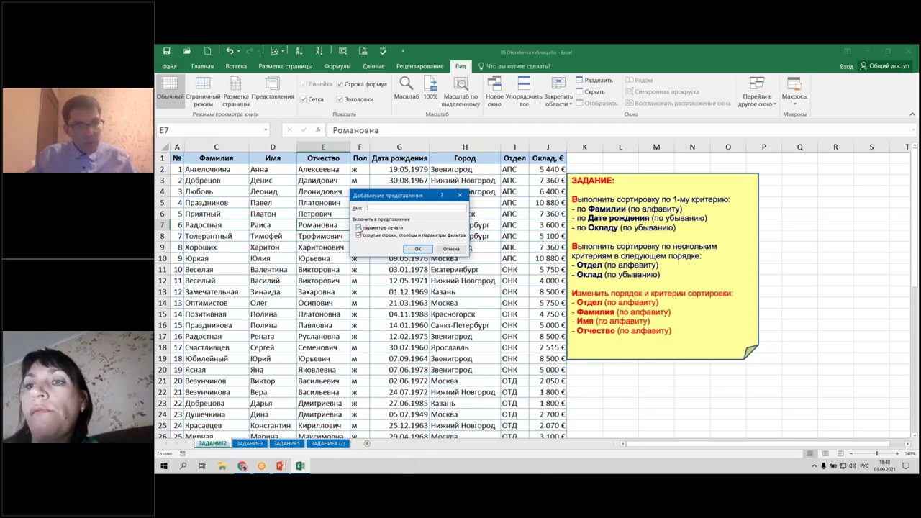
Save view Задание2_ОТДЕЛ_ФИО with print settings unchecked.
left_click(359, 228)
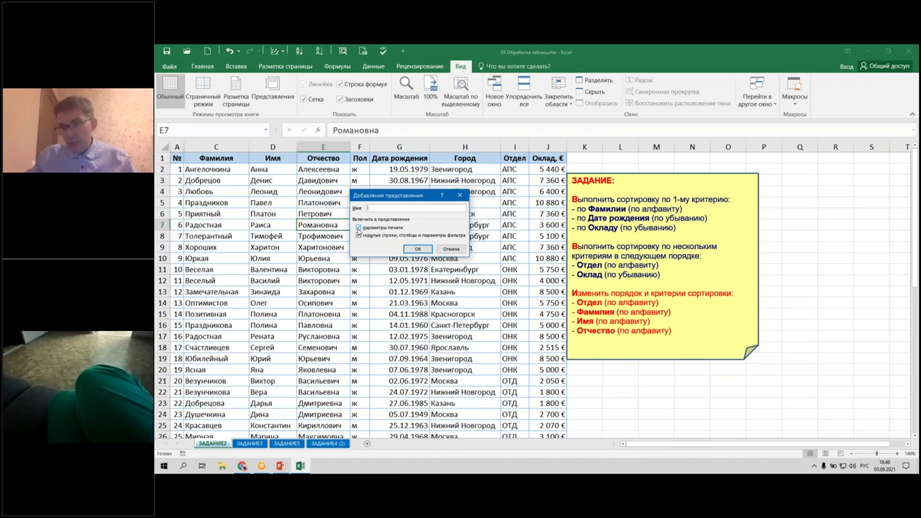
left_click(360, 227)
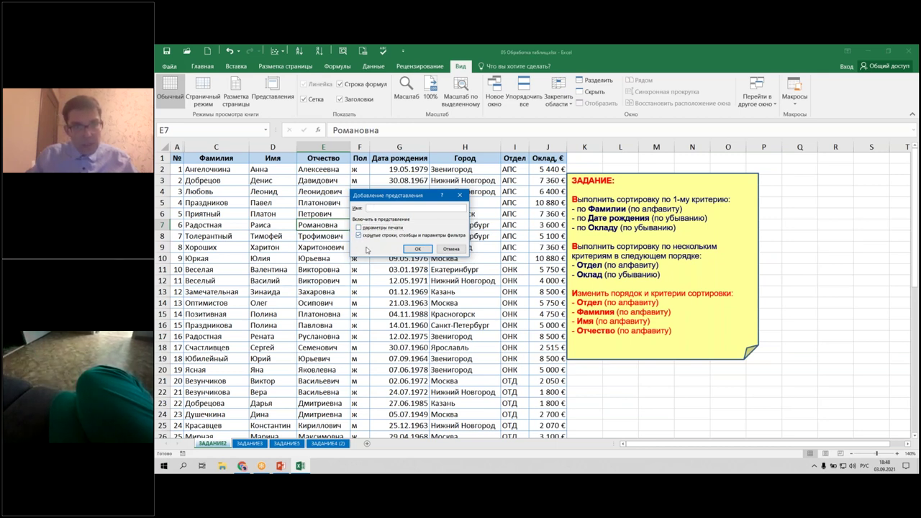
type("1")
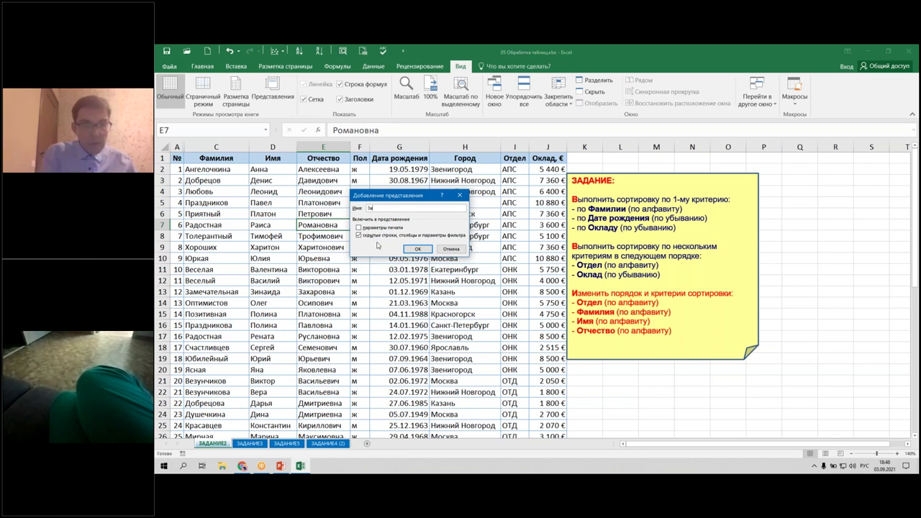
type("адание2_")
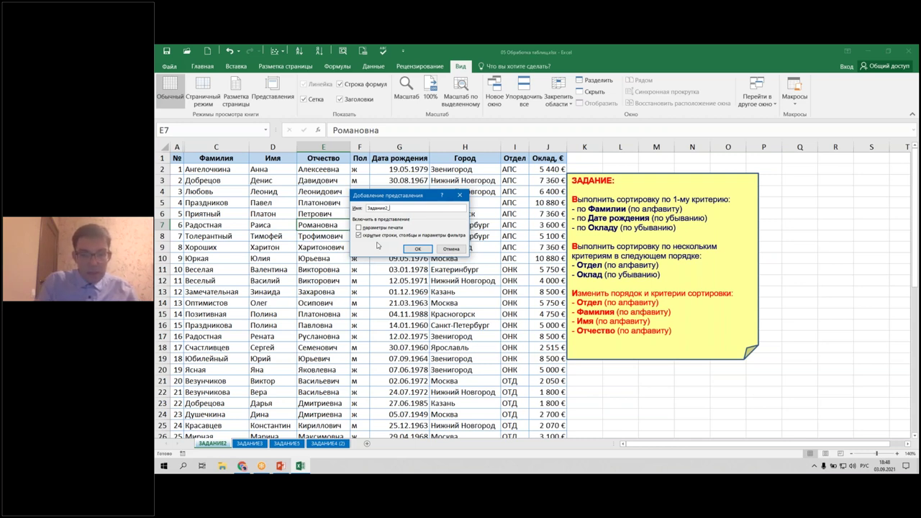
type("ЕЛ_ФИО")
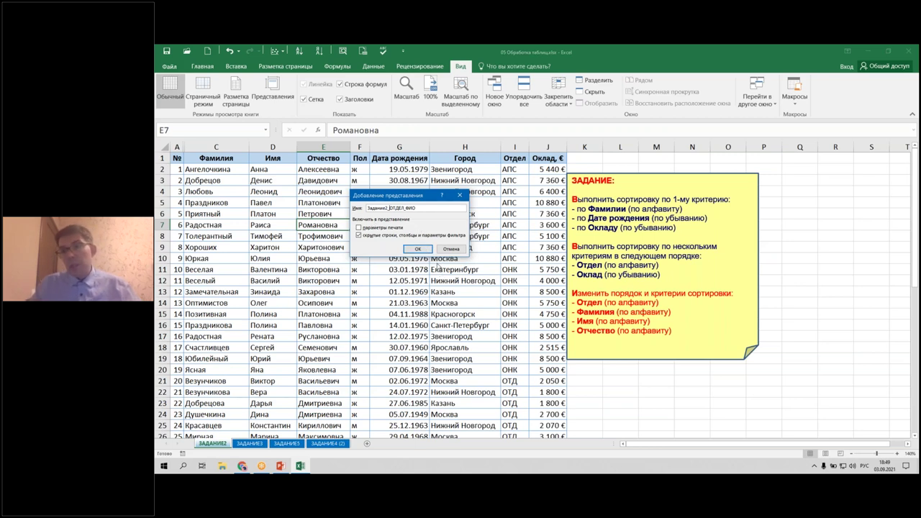
left_click(409, 250)
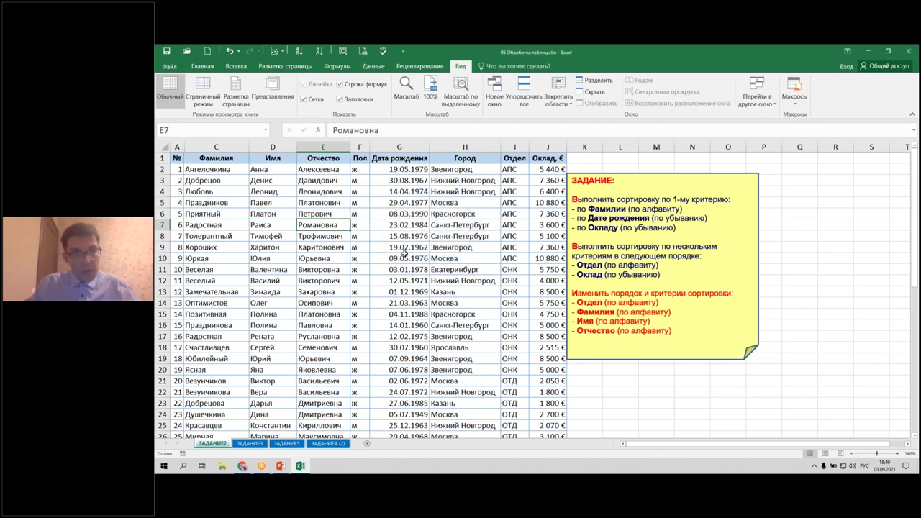
left_click(408, 248)
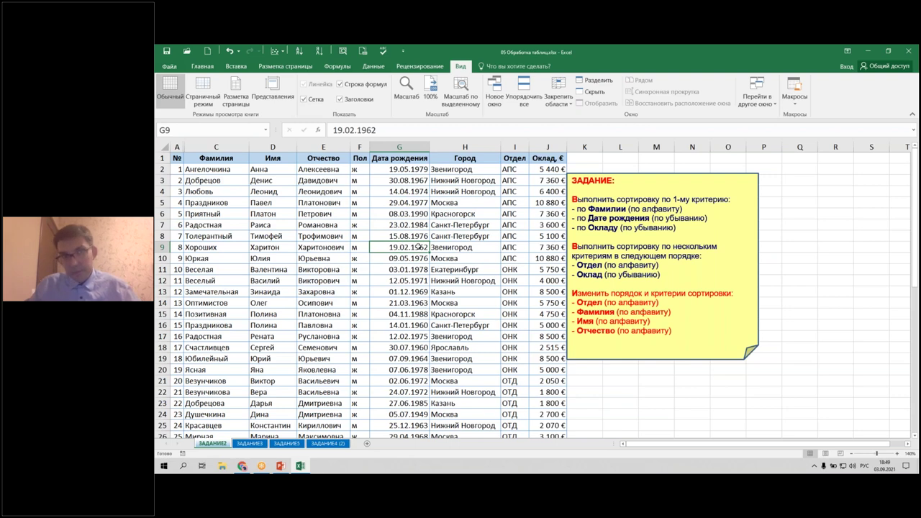
left_click(272, 90)
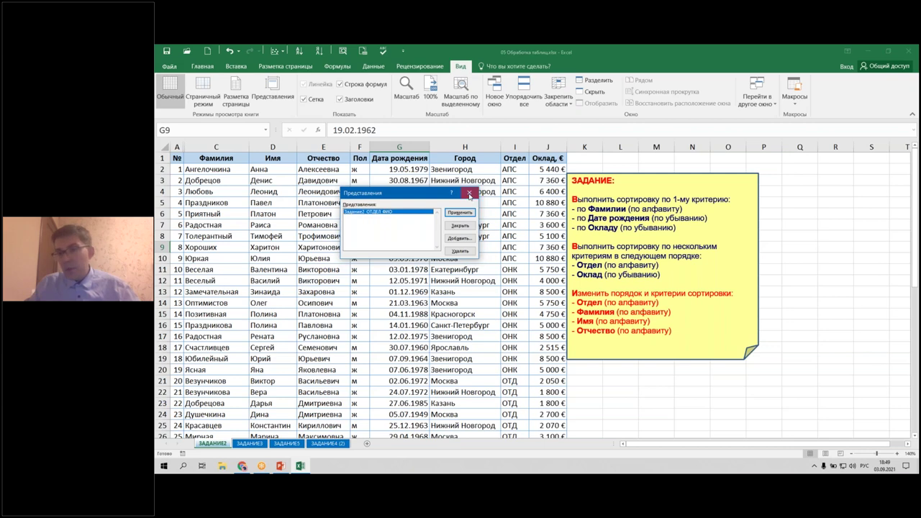
left_click(470, 196)
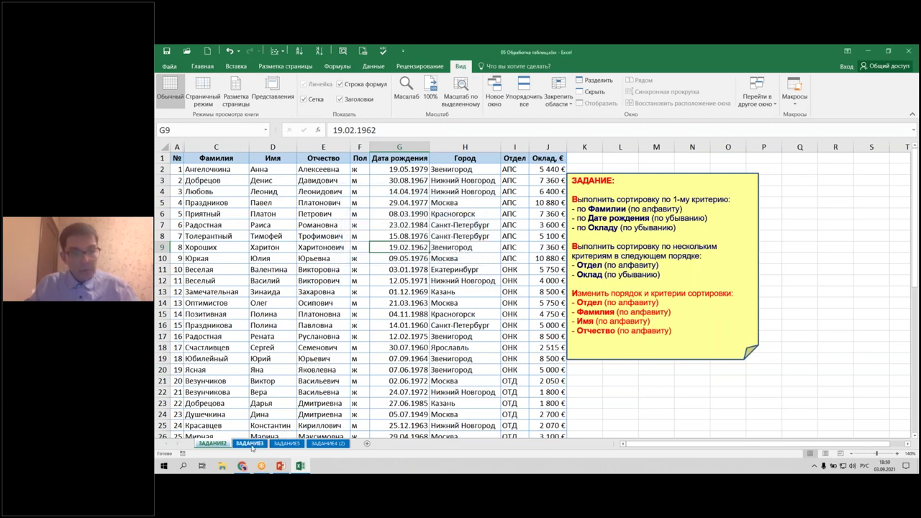
Switch to the ЗАДАНИЕ5 sheet and turn on AutoFilter for the orders table (Дата to Клиент).
left_click(287, 444)
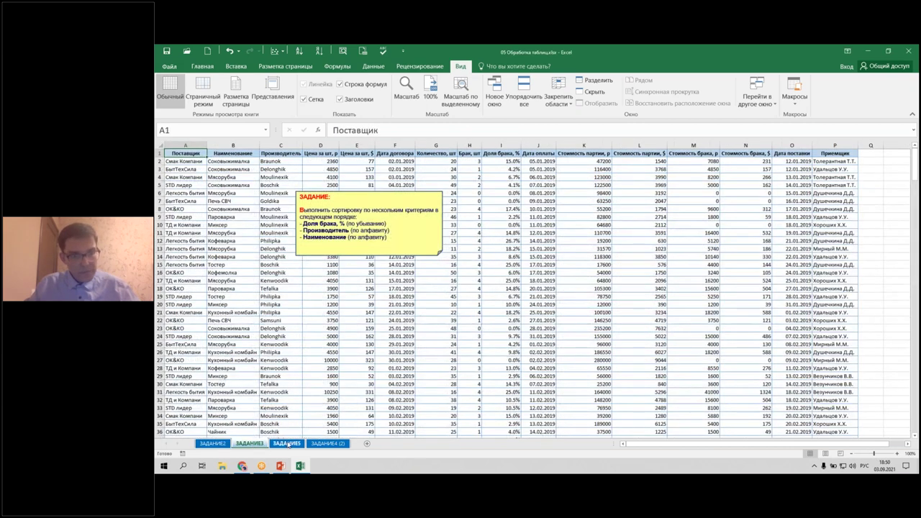
left_click(288, 444)
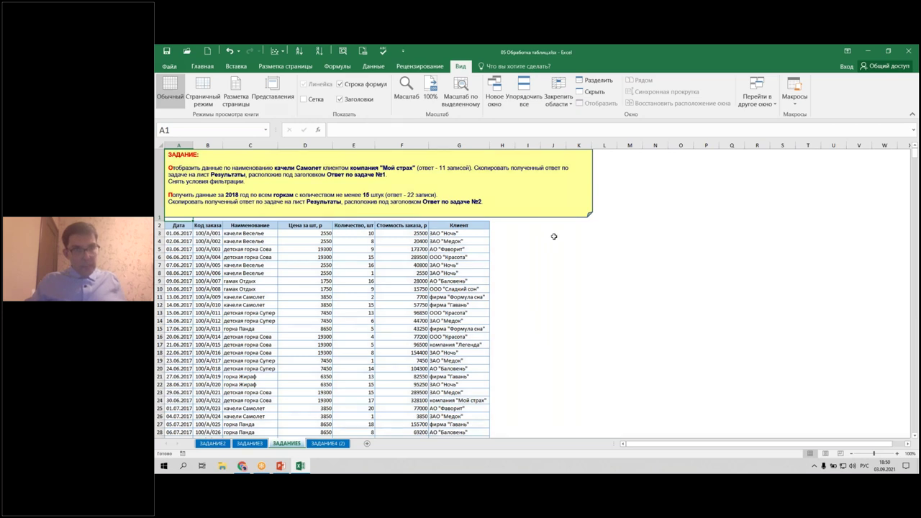
left_click(263, 288)
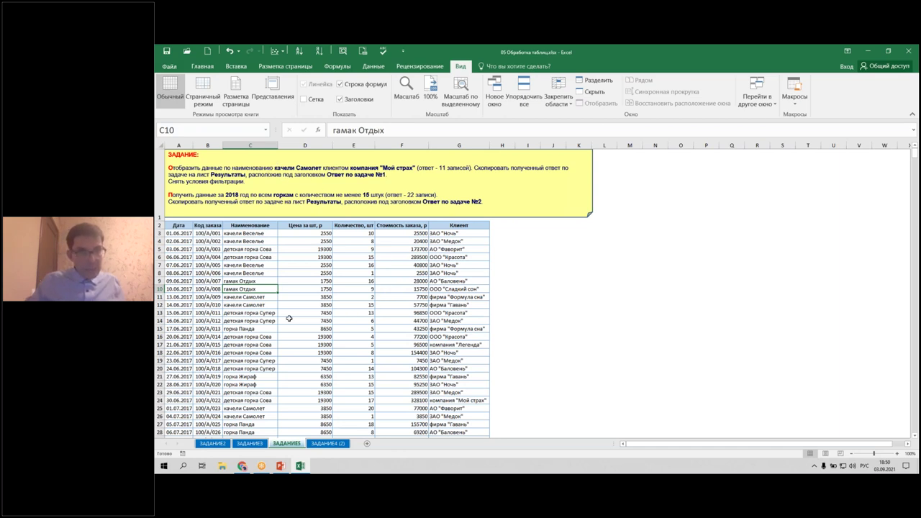
left_click(209, 66)
left_click(820, 93)
left_click(836, 156)
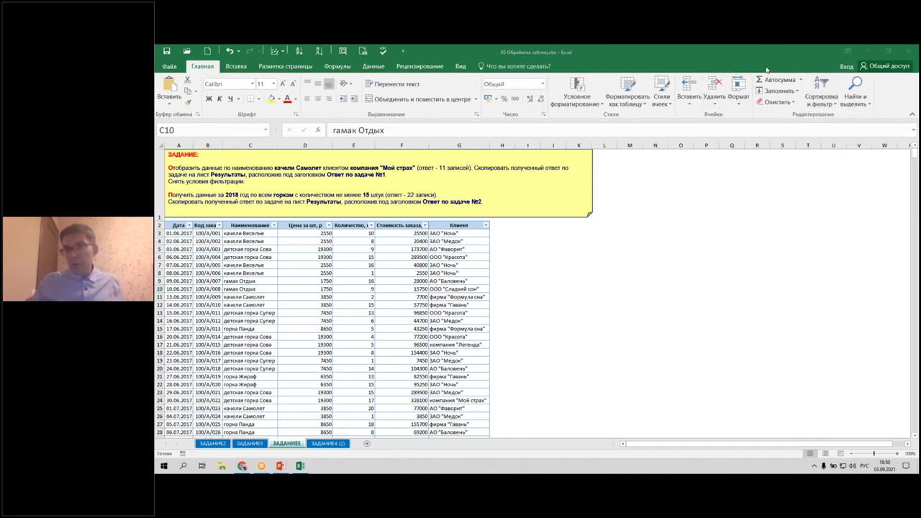
mouse_move(831, 71)
left_mouse_down()
mouse_move(819, 105)
mouse_move(846, 95)
left_mouse_up()
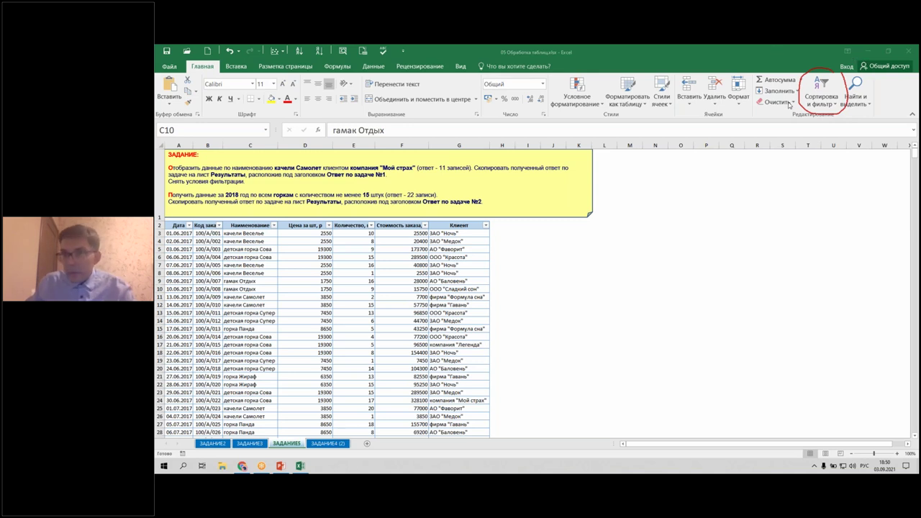
Filter the Наименование column to качели Самолет by searching 'само'.
key("Escape")
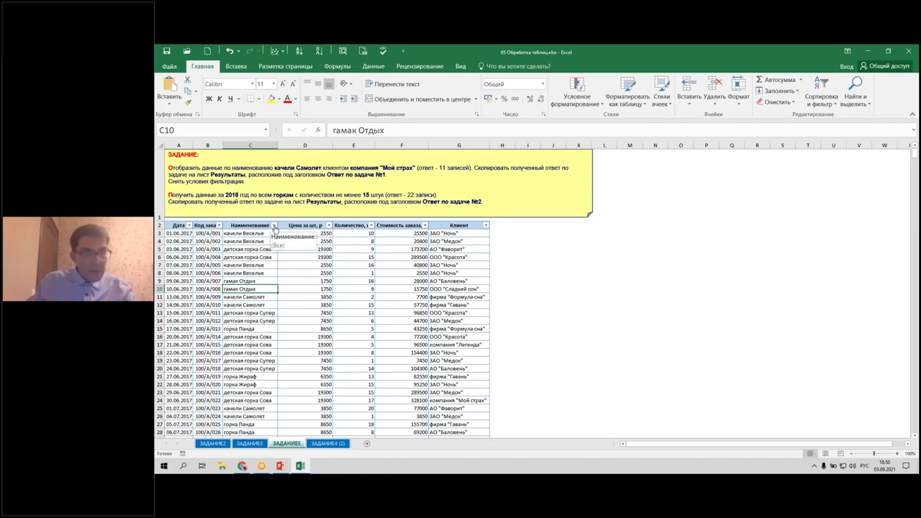
left_click(273, 226)
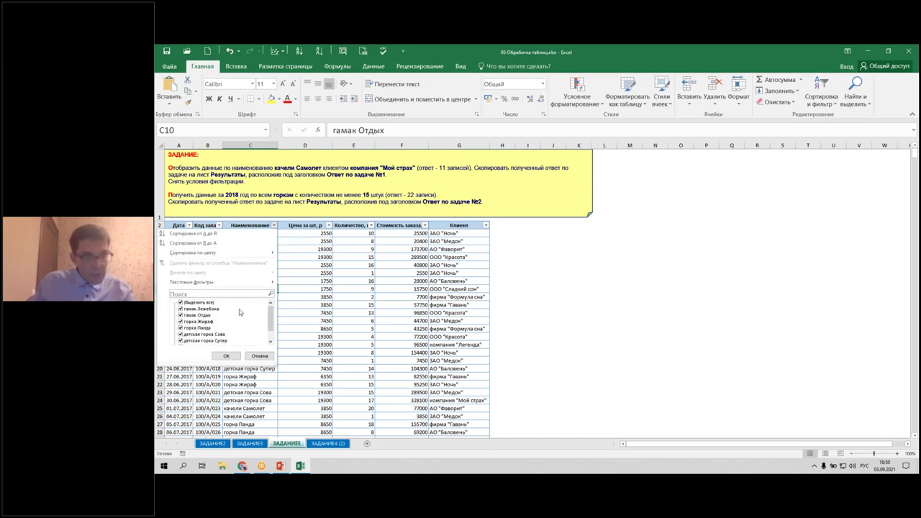
left_click(232, 293)
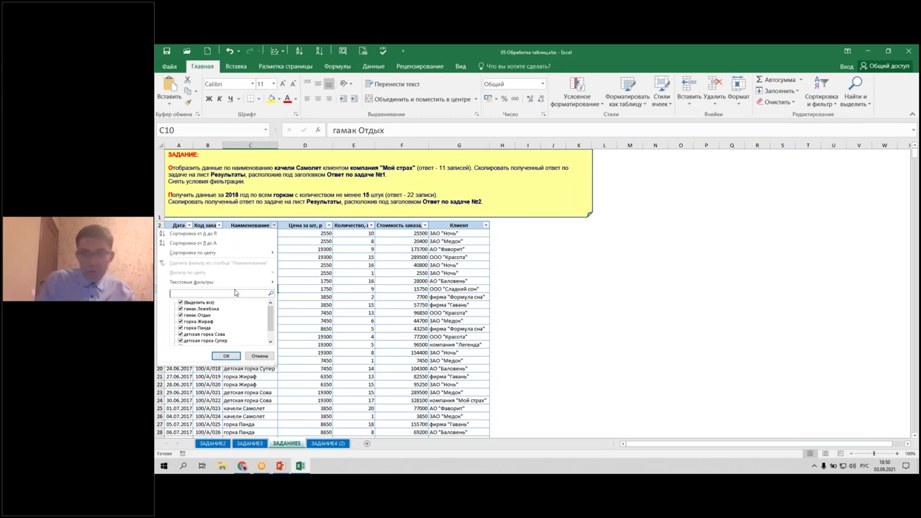
type("само")
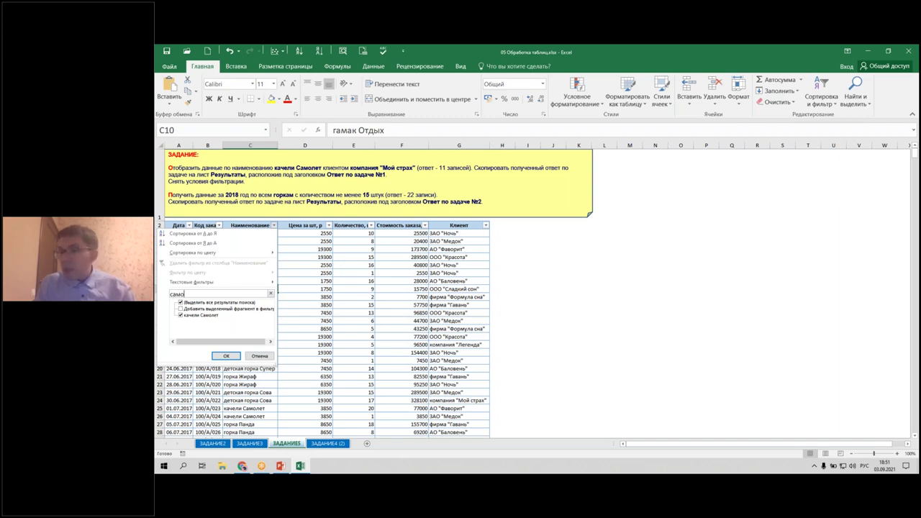
key("Return")
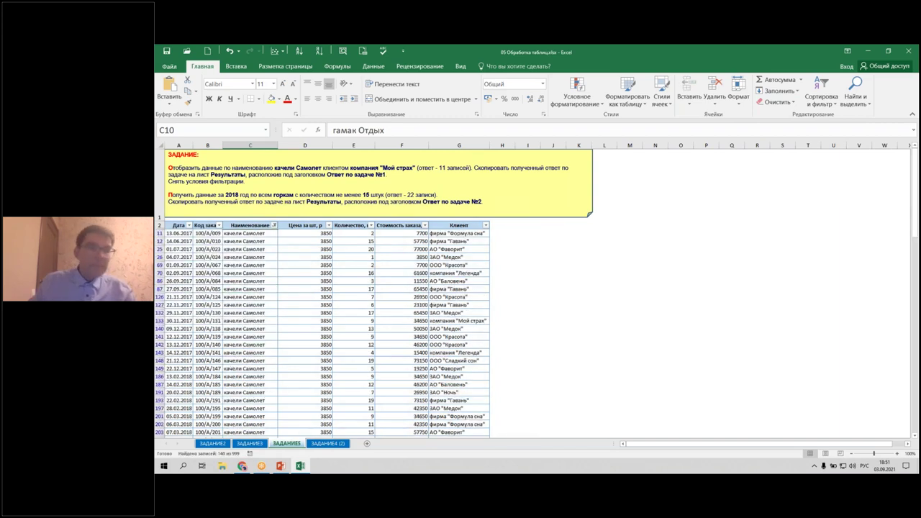
Filter the Клиент column to компания "Мой страх" by searching 'страх', leaving 11 records.
left_click(486, 226)
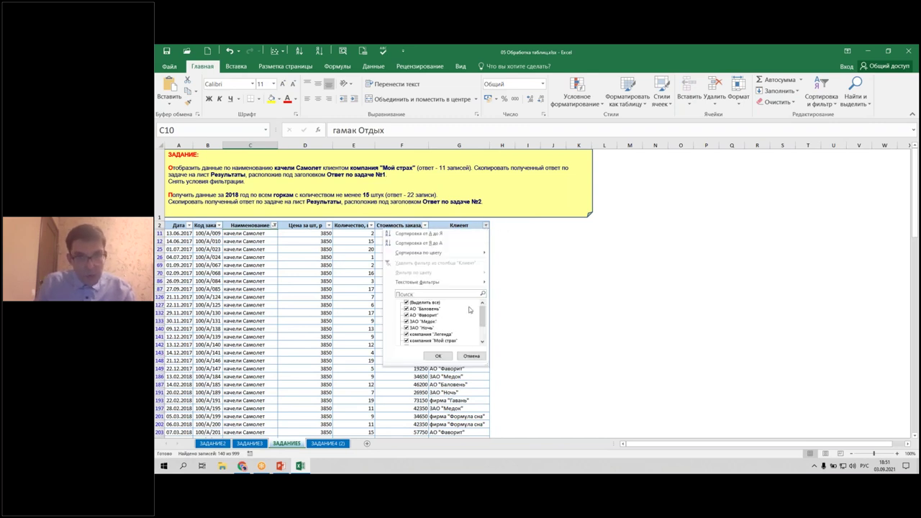
left_click(472, 293)
type("страх")
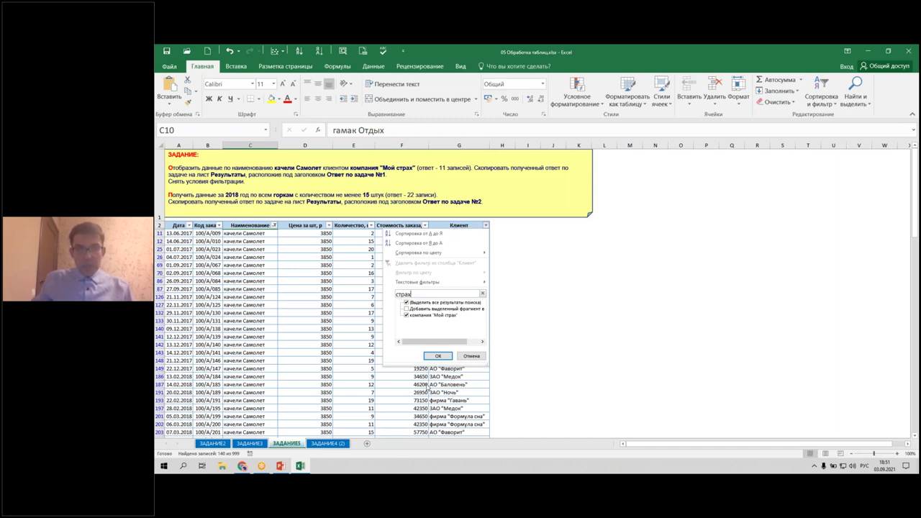
left_click(438, 356)
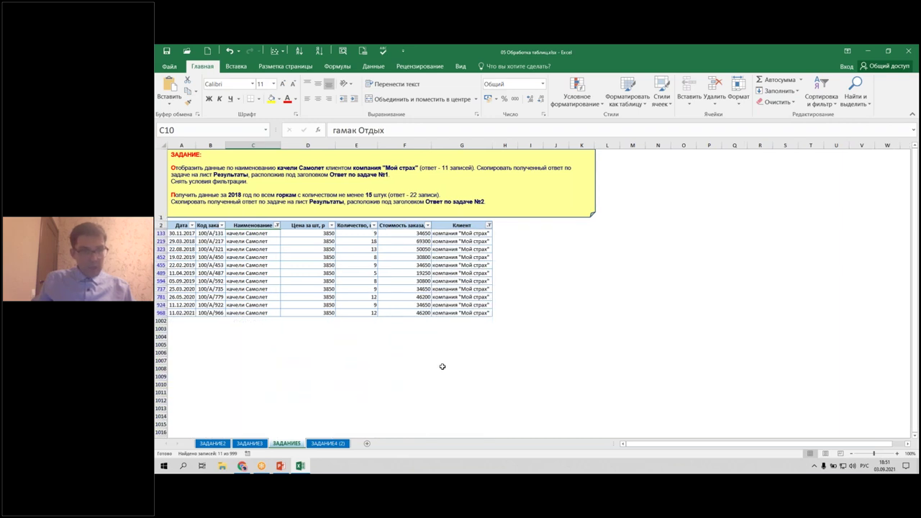
Add a custom view named Задание5_САМОЛЕТ_Страх_Фильтр for the filtered table.
left_click(404, 248)
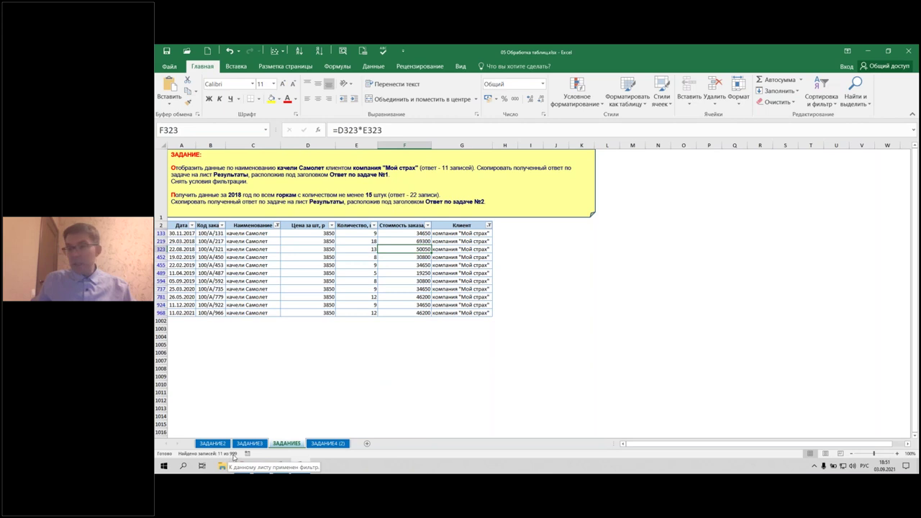
left_click(460, 66)
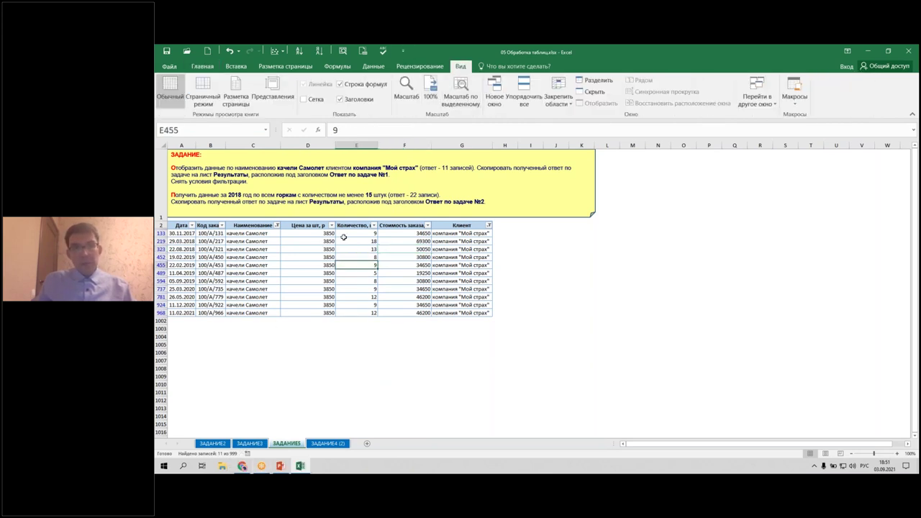
left_click(282, 98)
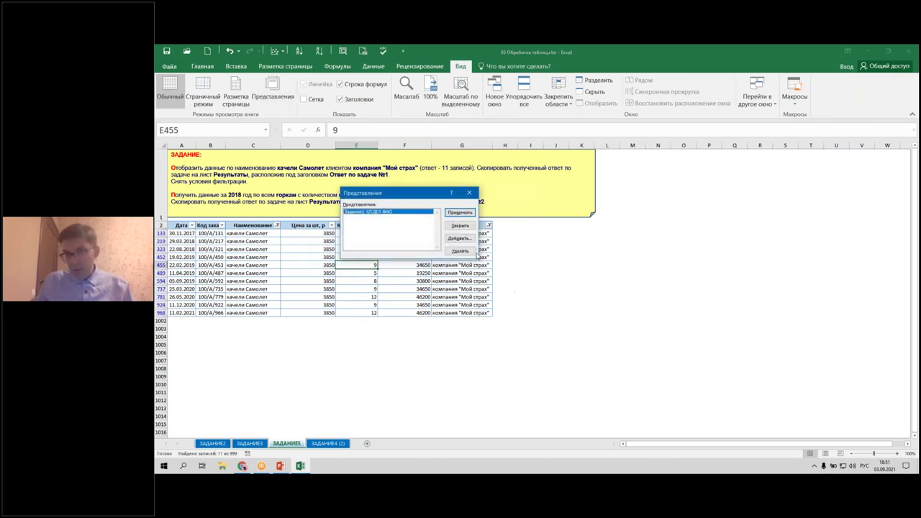
left_click_drag(411, 197, 642, 230)
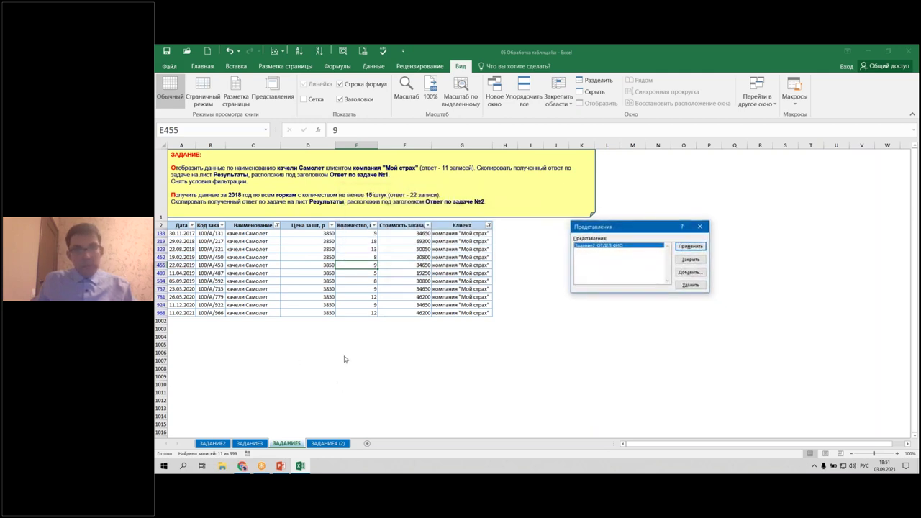
left_click(690, 273)
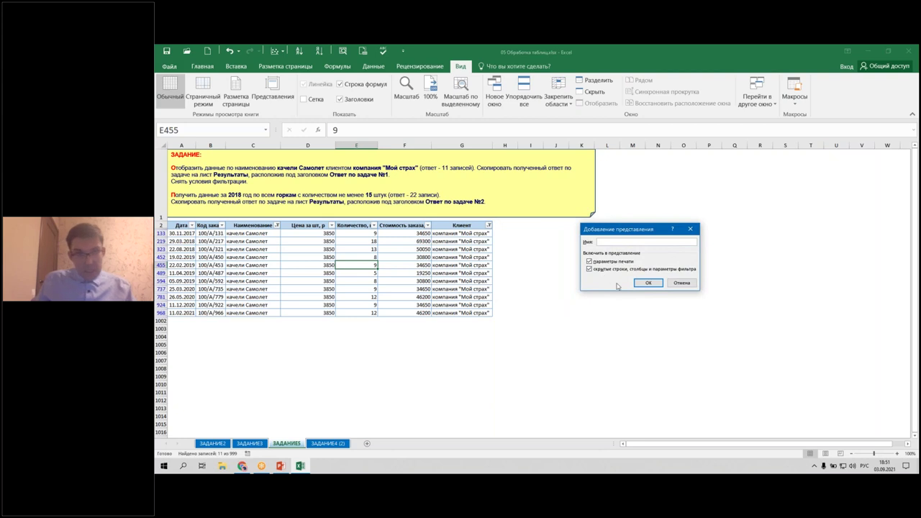
type("Задание5_САМОЛЕТ_Страх")
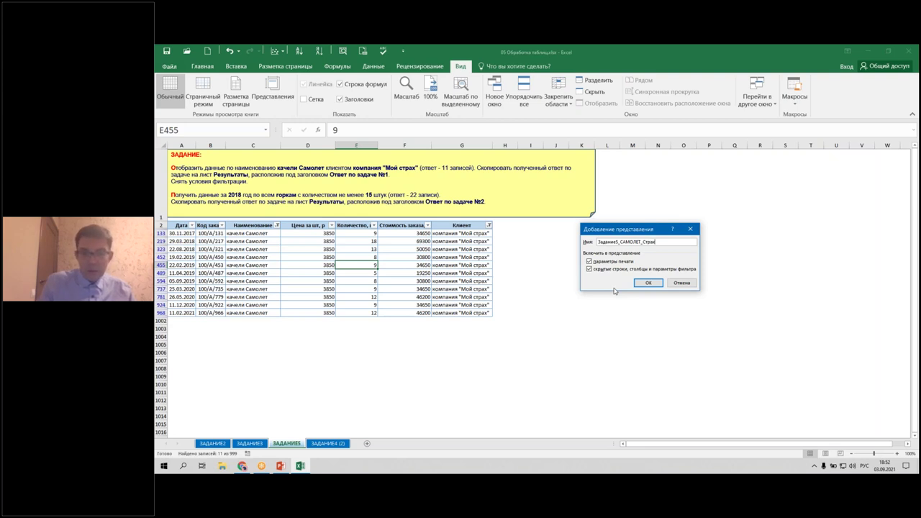
type("Фильтр")
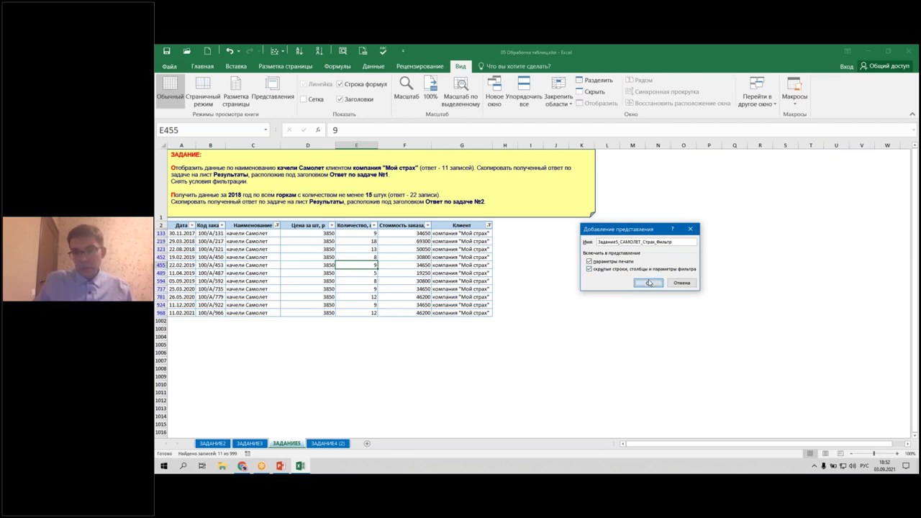
left_click(649, 282)
Click through several cells of the filtered results to check them.
left_click(439, 250)
left_click(309, 257)
left_click(403, 265)
left_click(280, 291)
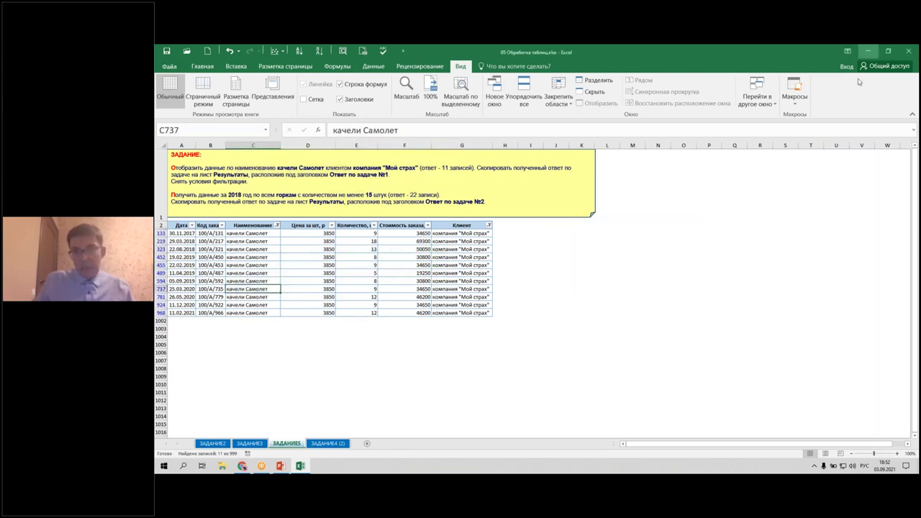
Clear all active filters from the ЗАДАНИЕ5 orders table.
left_click(202, 66)
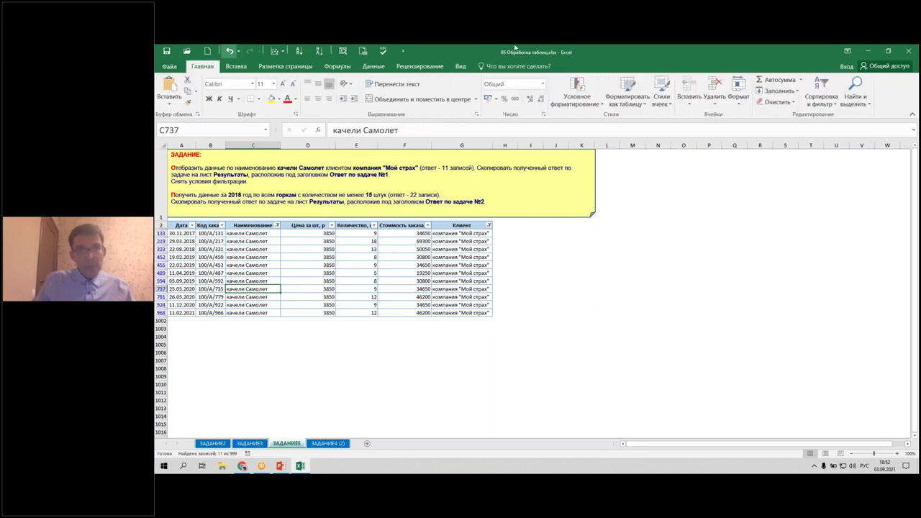
left_click(821, 99)
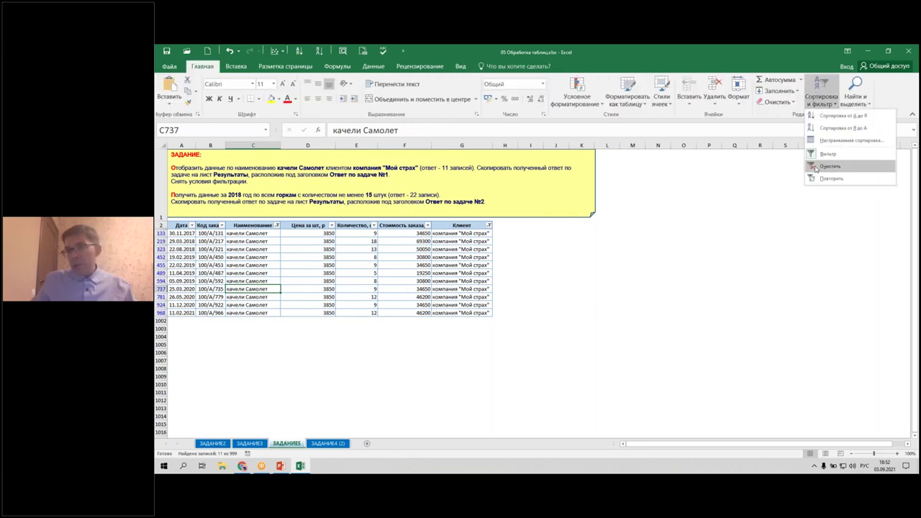
left_click(823, 167)
left_click(251, 289)
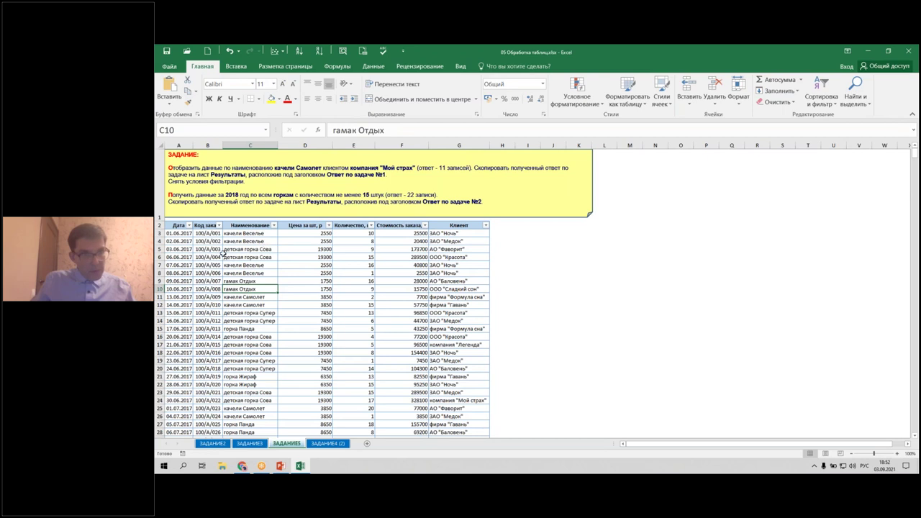
Filter the Дата column to show only 2018.
left_click(189, 225)
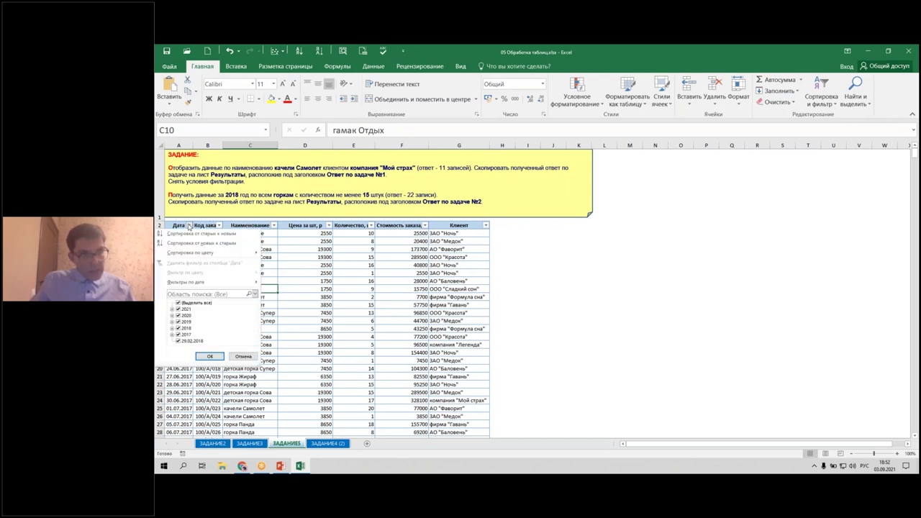
left_click(179, 303)
left_click(178, 328)
left_click(210, 358)
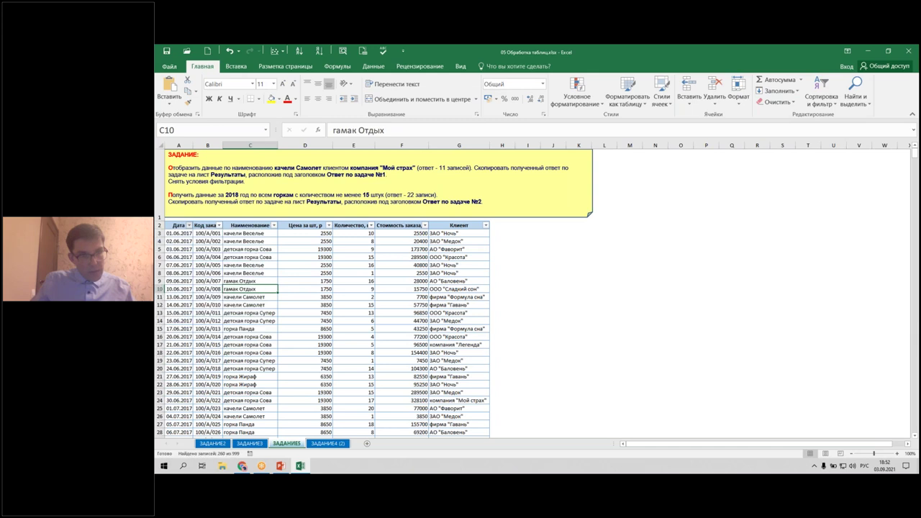
Filter the Наименование column to горка products by searching 'гор', leaving 125 records.
left_click(273, 225)
left_click(223, 293)
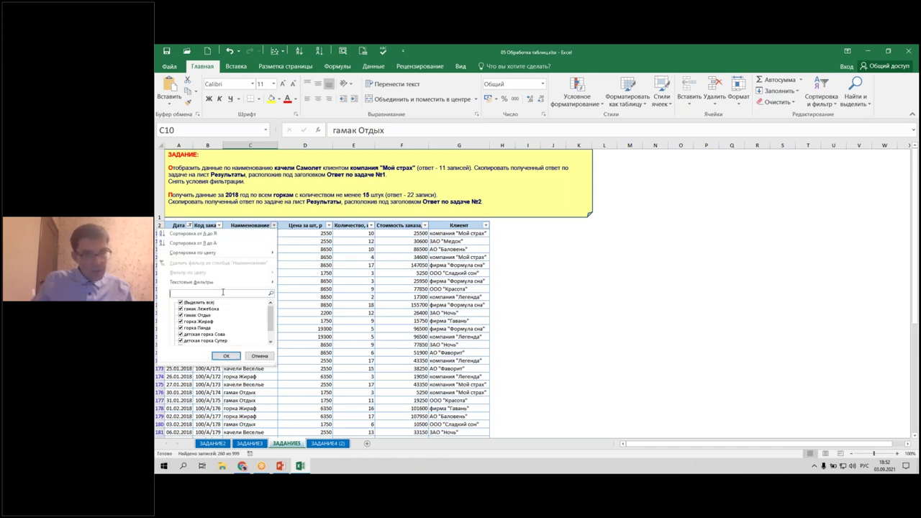
type("горка")
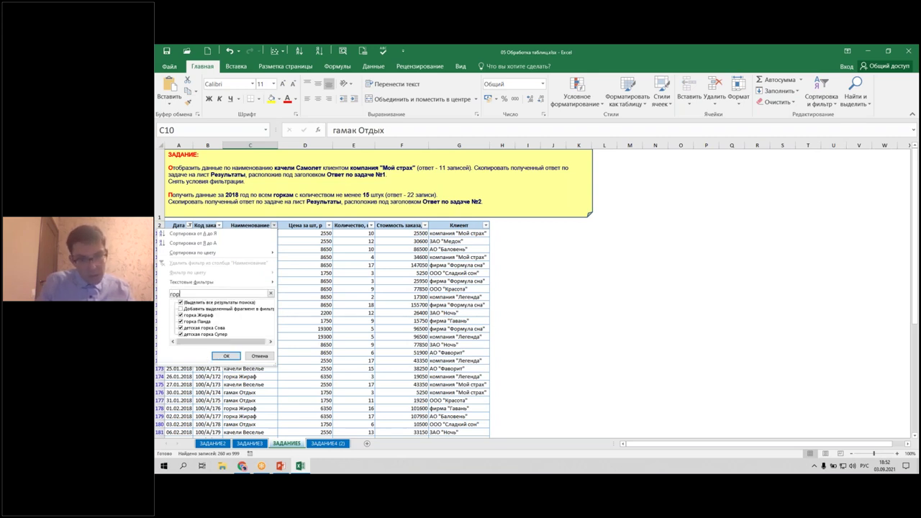
left_click(226, 356)
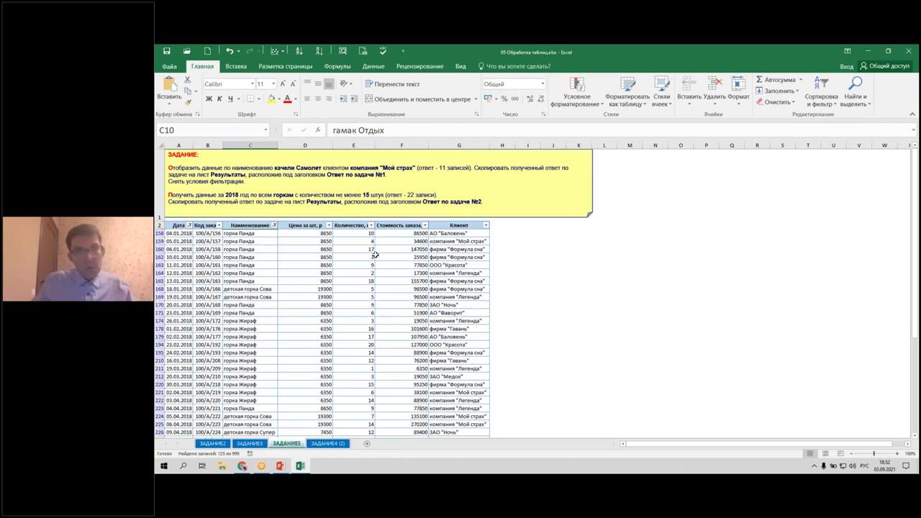
Filter Количество to greater than or equal to 15, leaving 22 of 999 records, and check some rows.
left_click(371, 227)
mouse_move(288, 283)
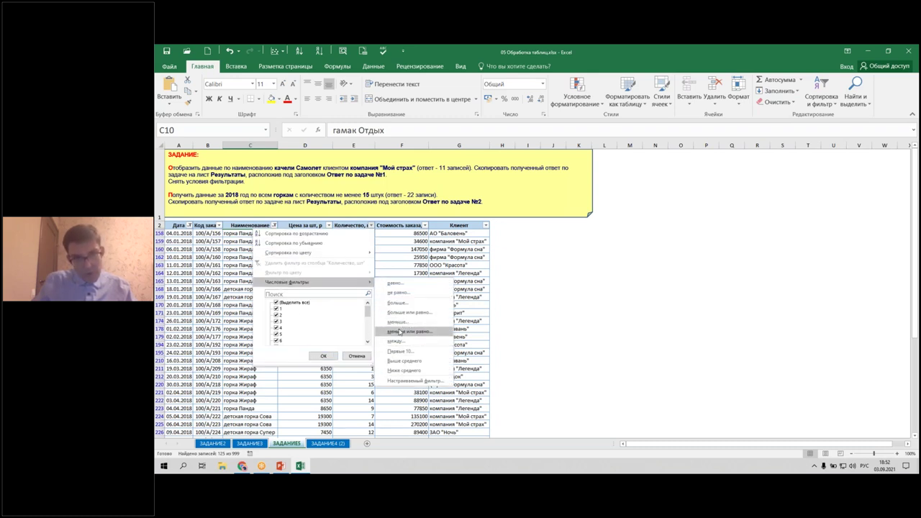
left_click(395, 315)
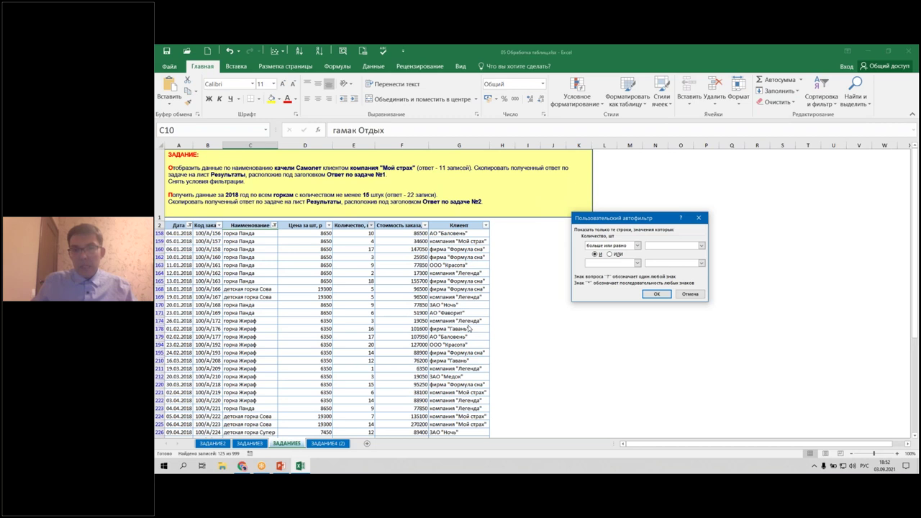
type("15")
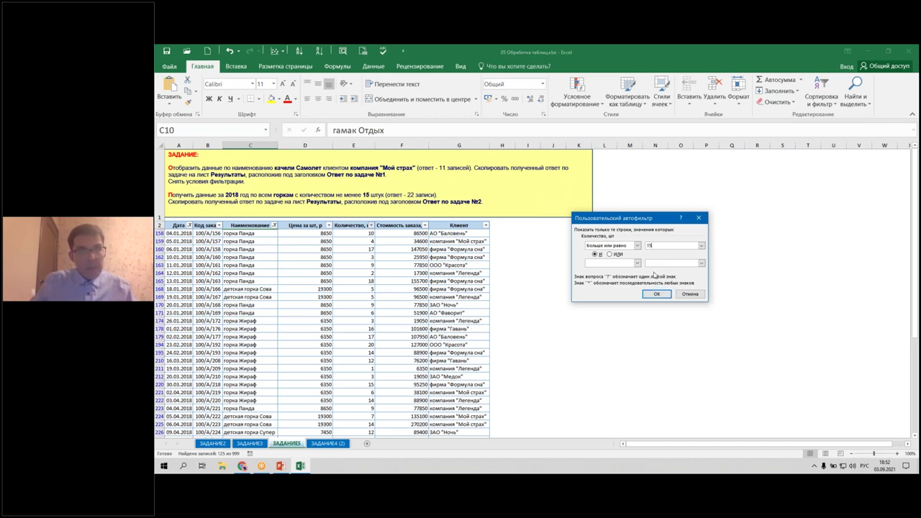
left_click(656, 294)
left_click(322, 321)
left_click(245, 311)
left_click(354, 297)
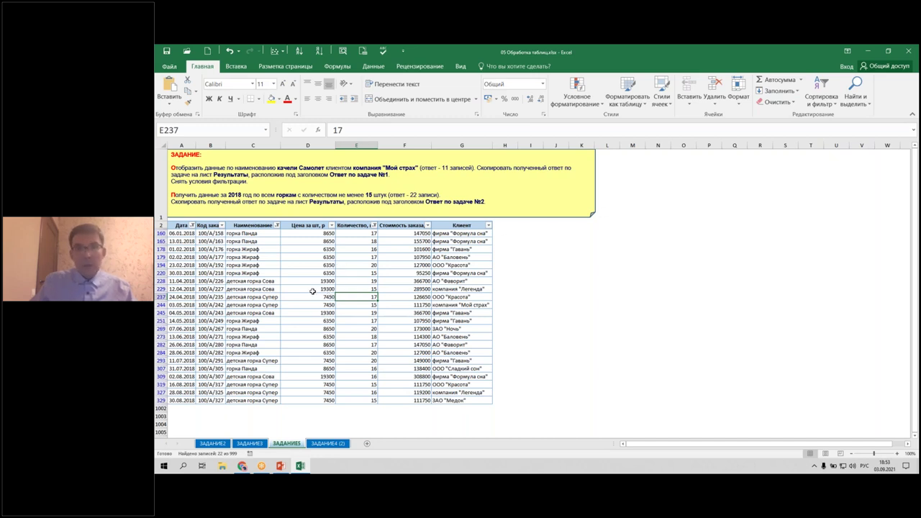
Add a custom view named Задание5_2018_горки_15, keeping print settings and filter options.
left_click(460, 67)
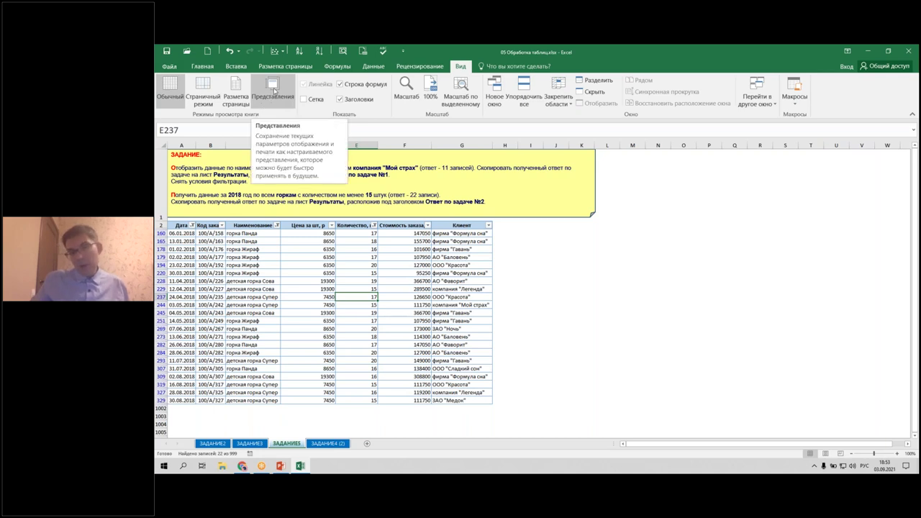
left_click(272, 89)
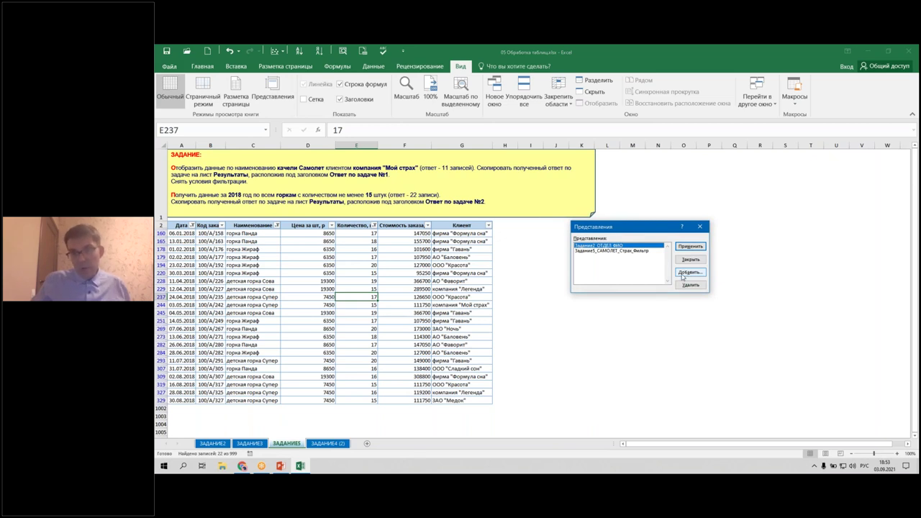
left_click(688, 273)
type("Задание5_2018_горки_15")
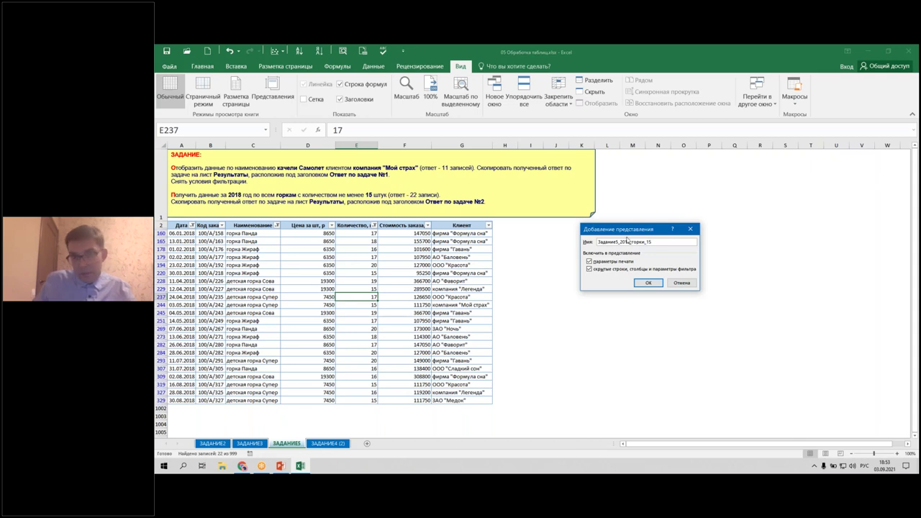
left_click(643, 283)
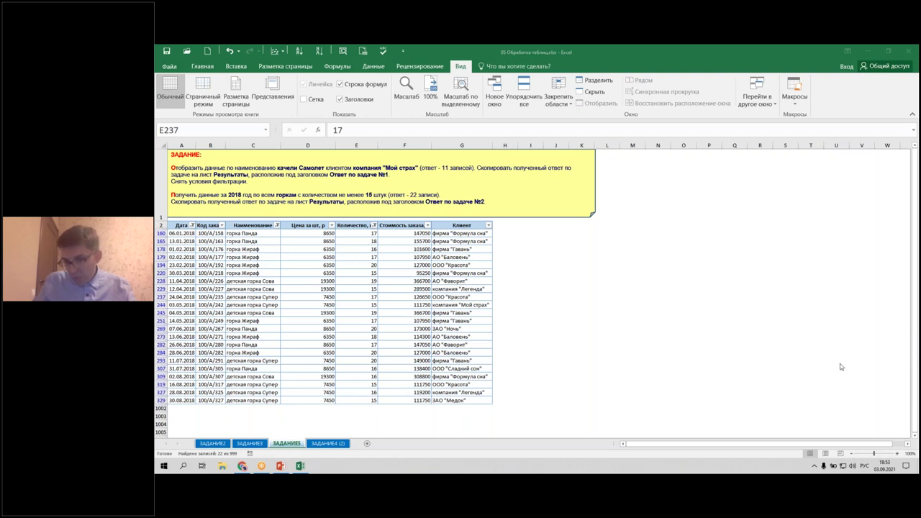
Clear the filter so all ЗАДАНИЕ5 orders are shown again.
left_click(368, 297)
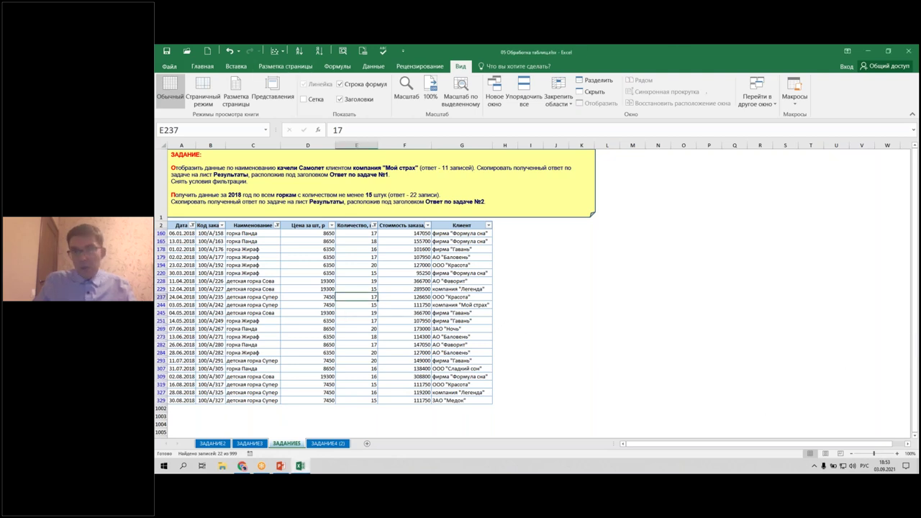
left_click(202, 66)
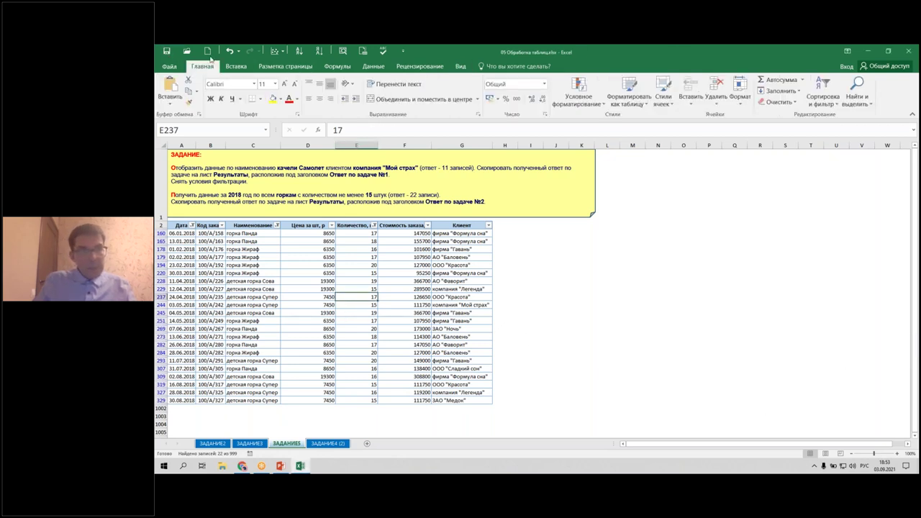
left_click(822, 96)
left_click(832, 165)
left_click(324, 305)
Inspect cells F12, E6 and D11 of the orders table.
left_click(408, 303)
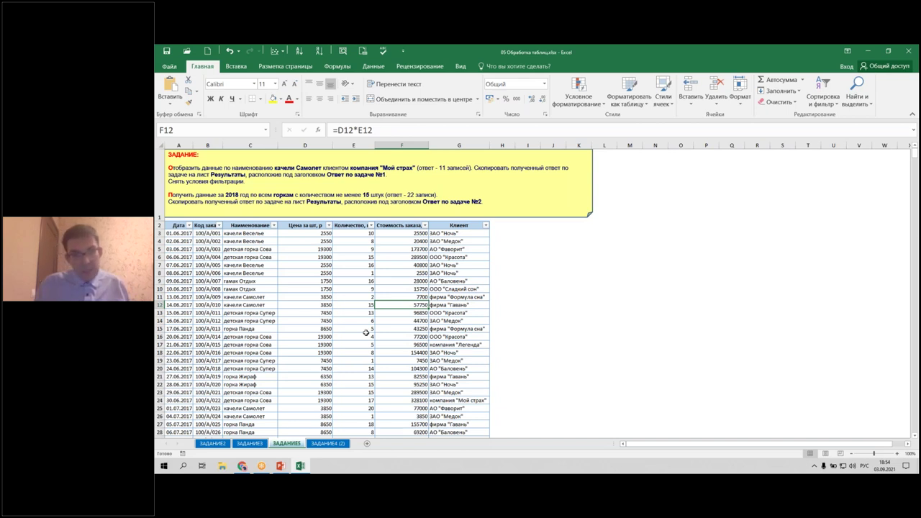
key("Left")
key("Up")
key("Up")
key("Up")
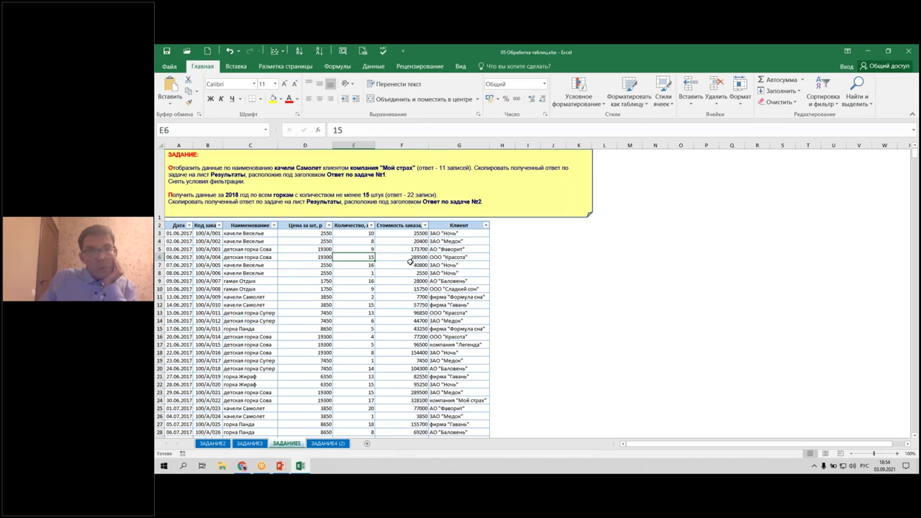
left_click(322, 296)
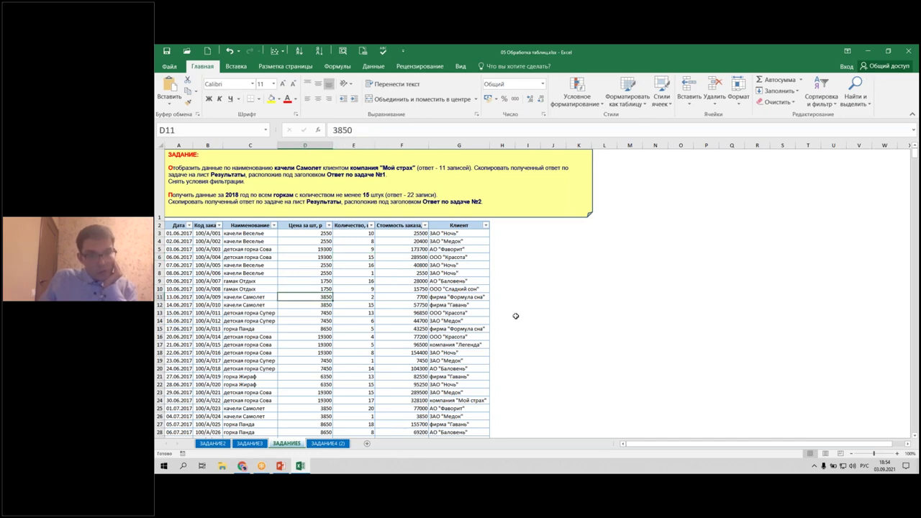
Zoom in and autofit column A so the dates display fully.
left_click(897, 454)
left_click(897, 454)
left_click(897, 454)
left_click(897, 455)
scroll(461, 288, "up", 2)
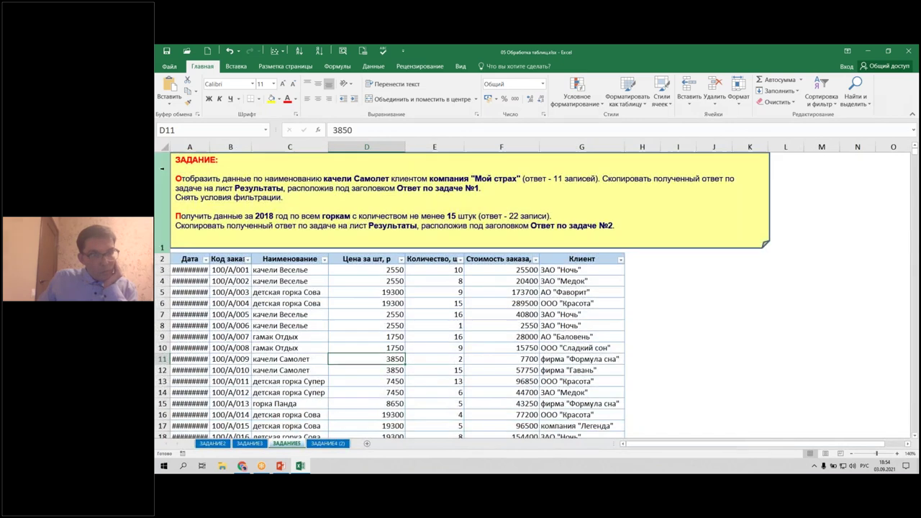
double_click(214, 148)
left_click(523, 337)
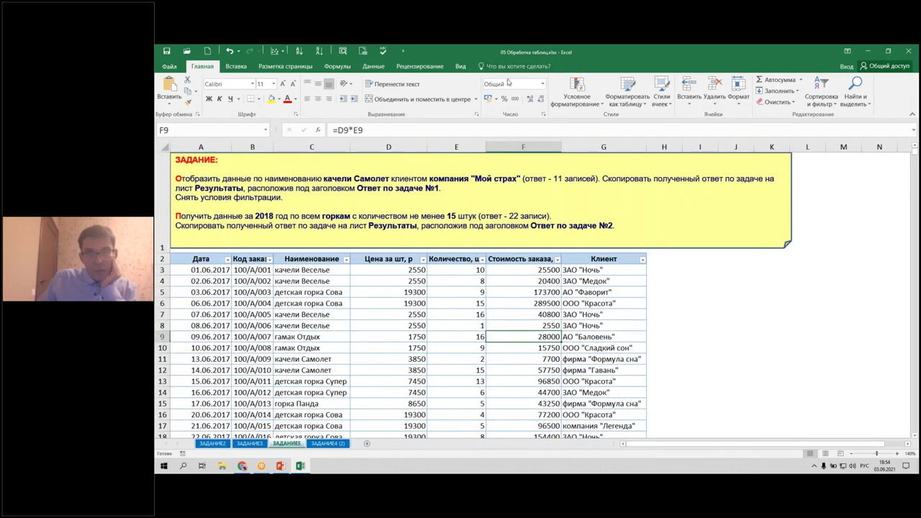
left_click(461, 66)
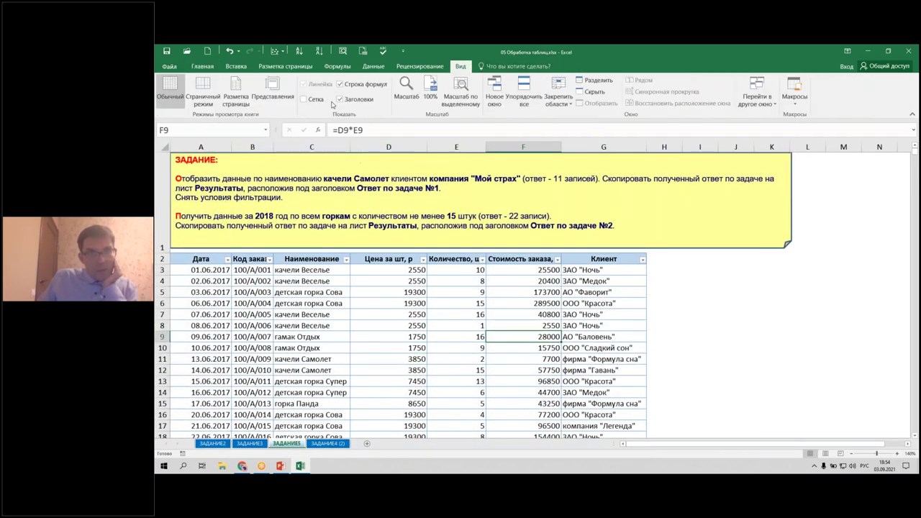
left_click(273, 89)
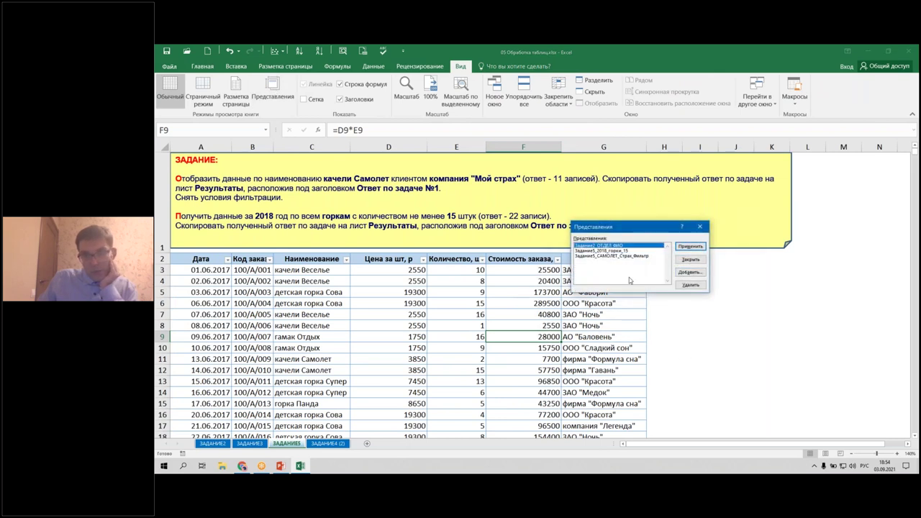
left_click(589, 251)
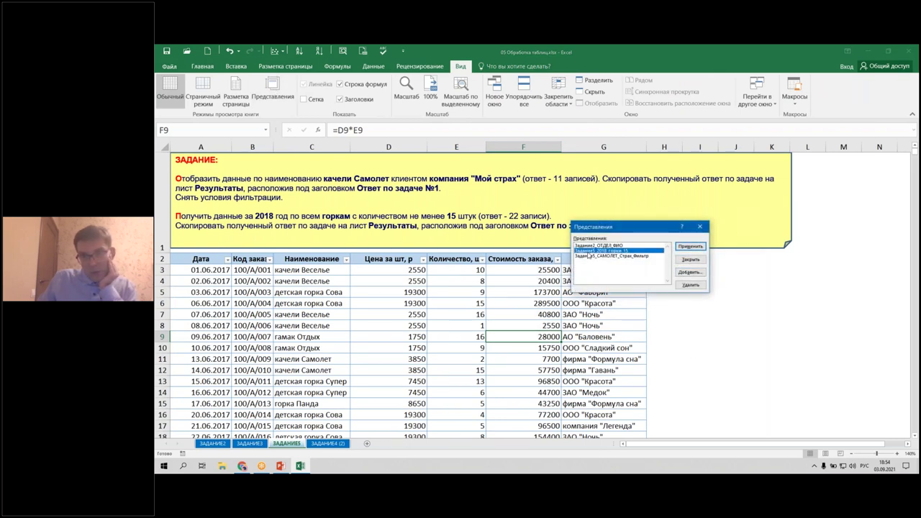
left_click(588, 257)
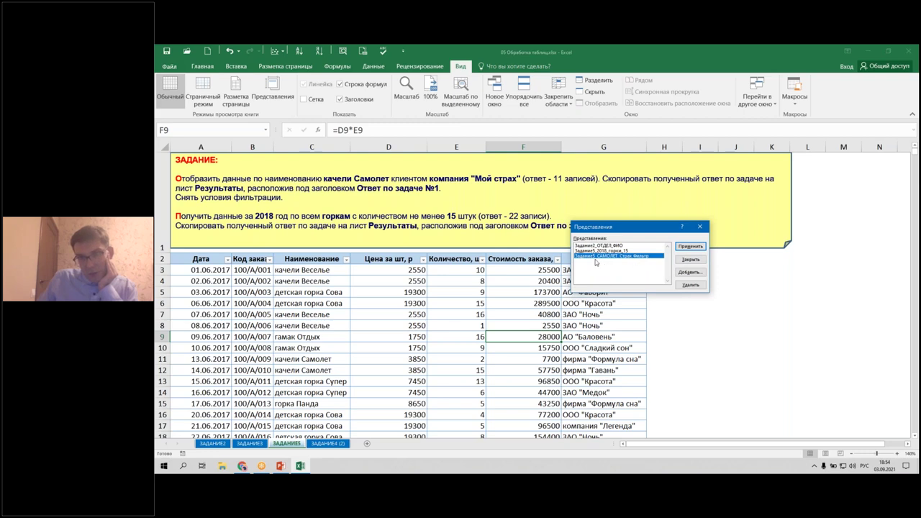
left_click(691, 246)
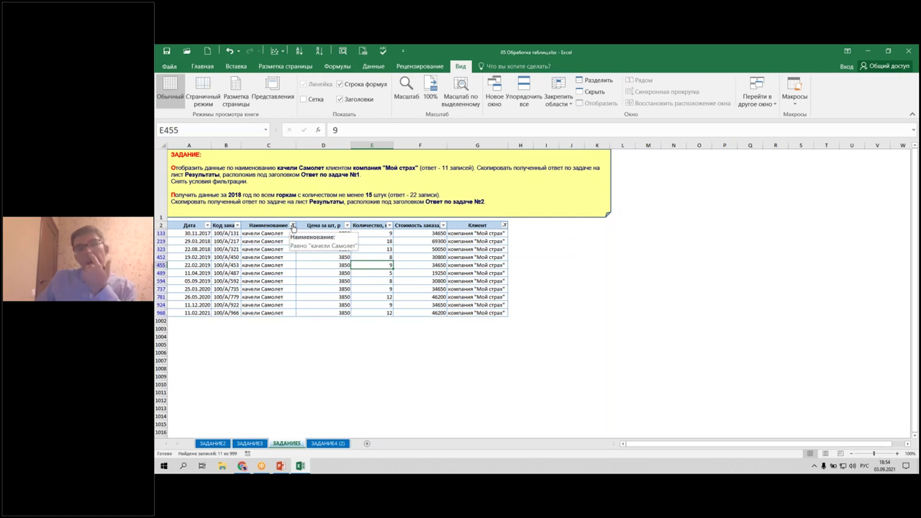
left_click(330, 275)
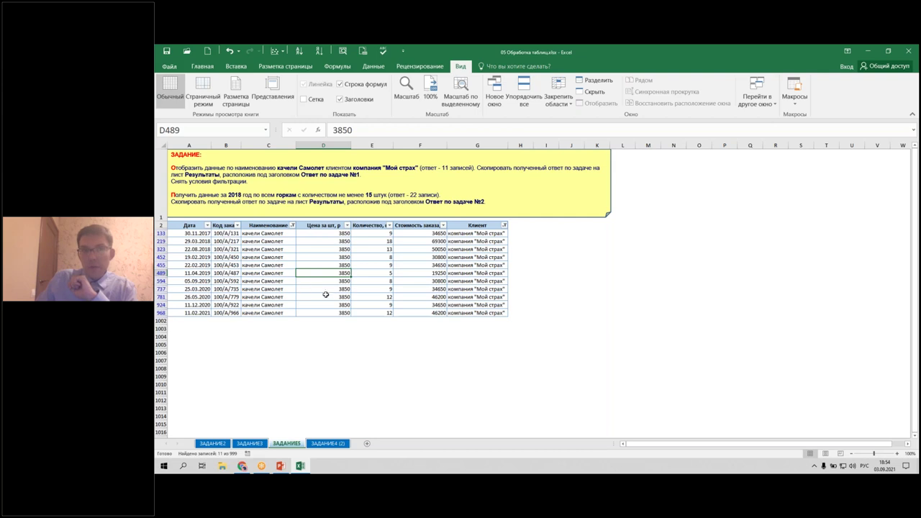
left_click(203, 65)
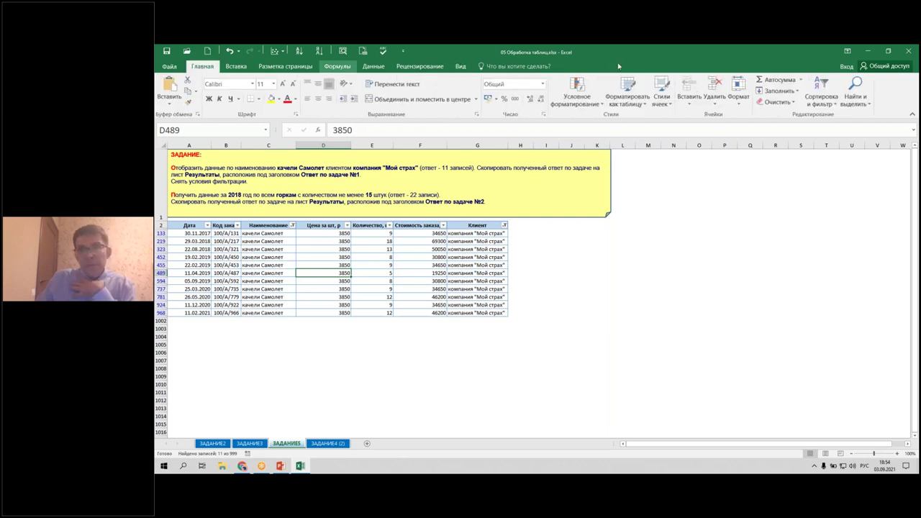
left_click(855, 87)
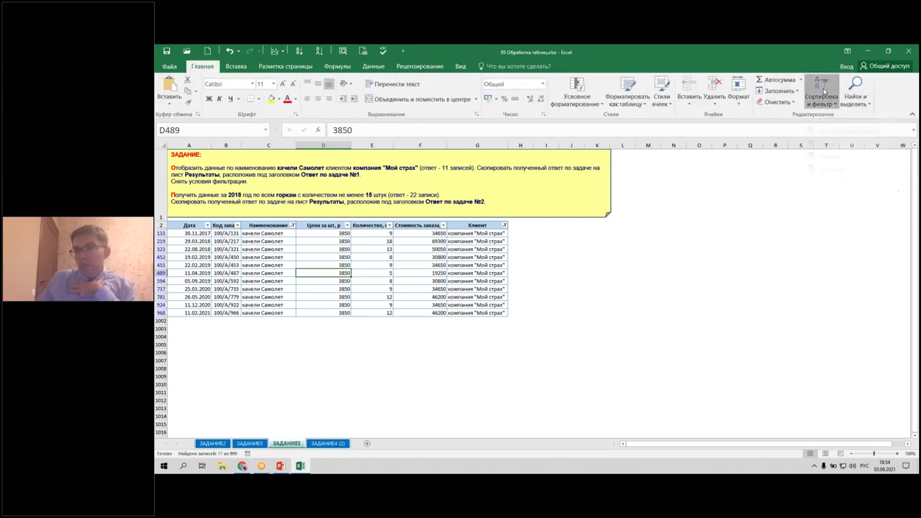
left_click(841, 170)
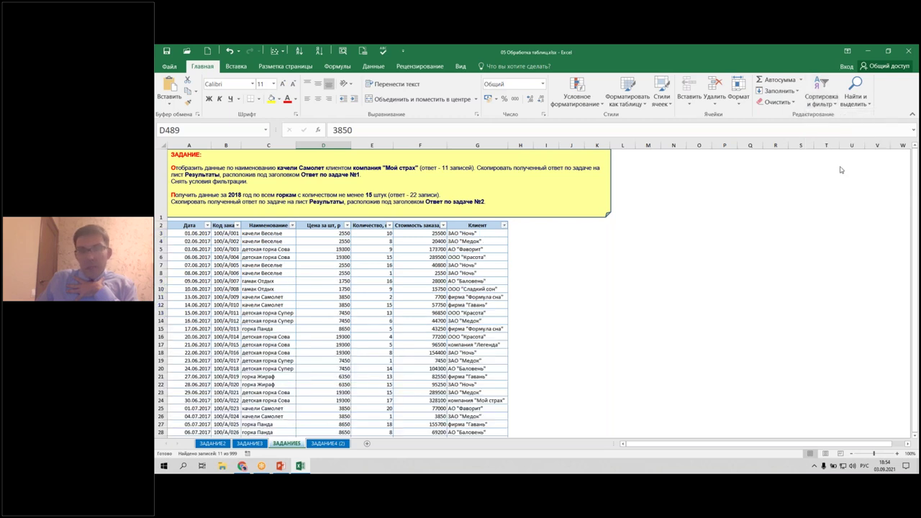
Show the Задание5_2018_горки_15 custom view, restoring the 22 filtered 2018 горки orders.
left_click(464, 68)
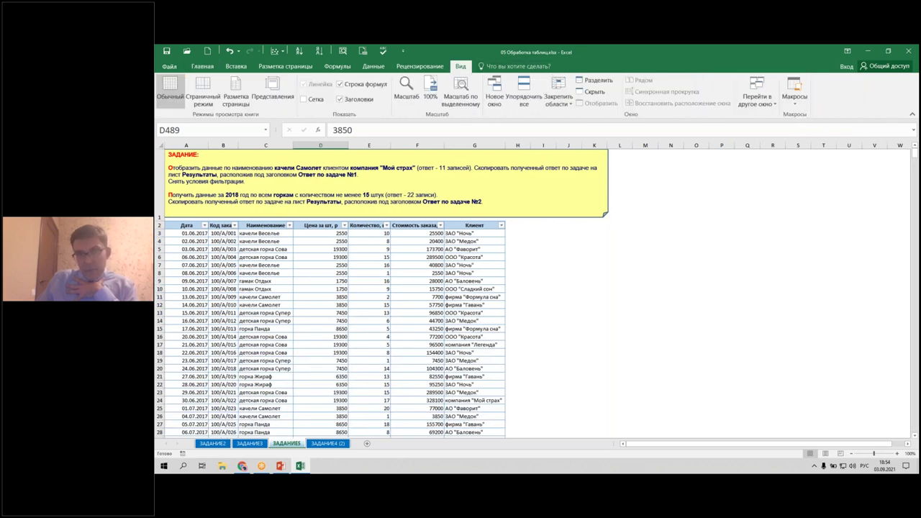
left_click(274, 90)
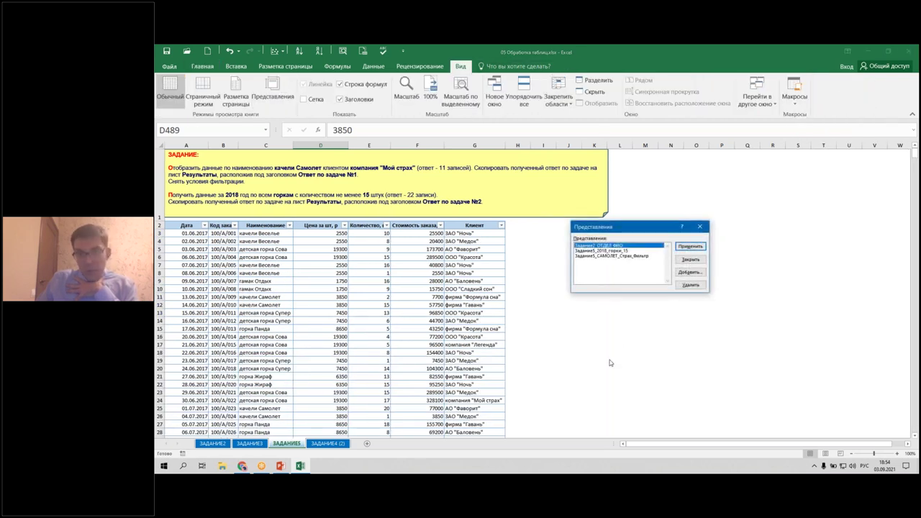
left_click(583, 251)
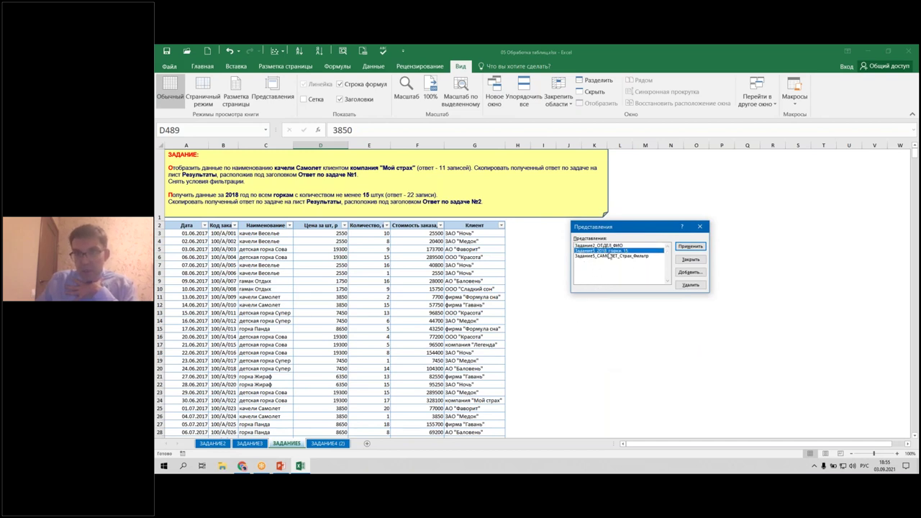
left_click_drag(634, 235, 483, 193)
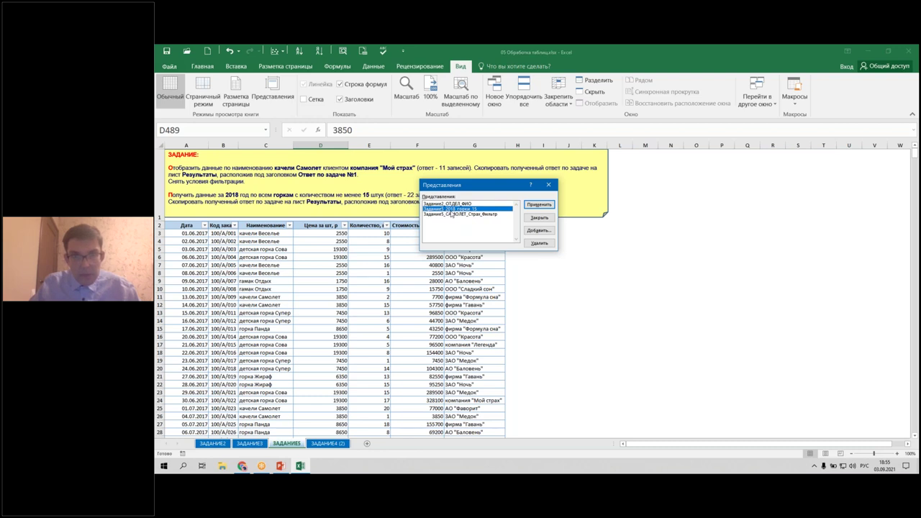
left_click(534, 205)
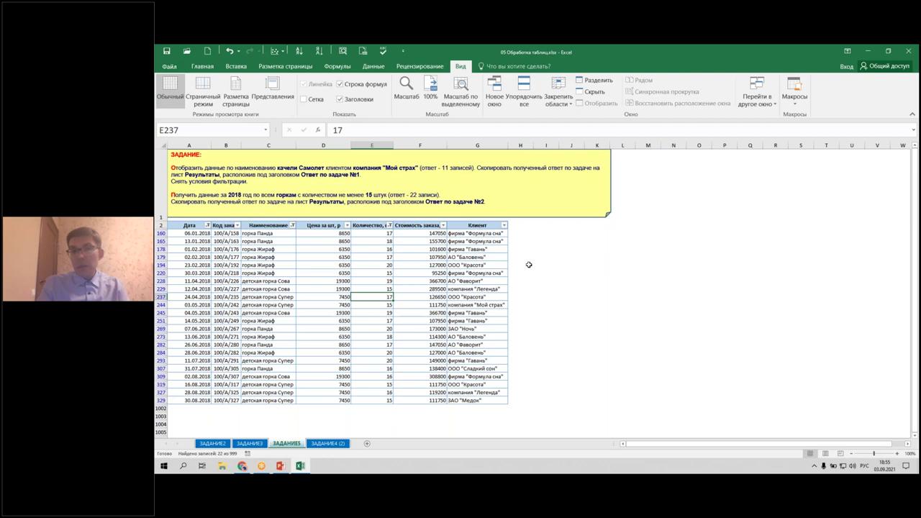
left_click(505, 226)
mouse_move(436, 282)
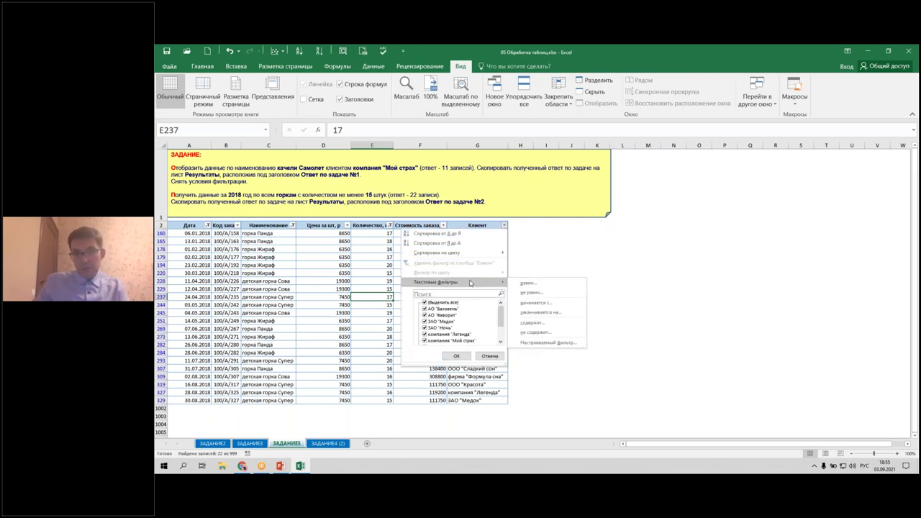
left_click(620, 231)
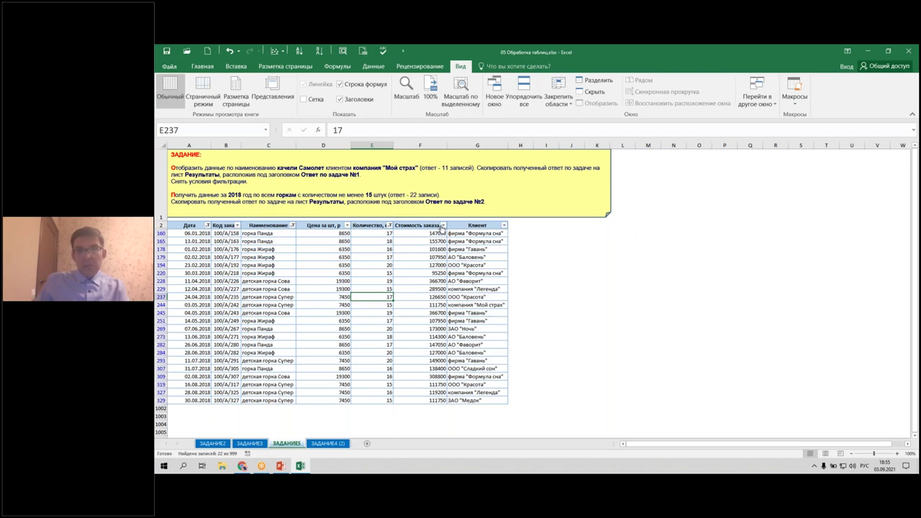
left_click(444, 226)
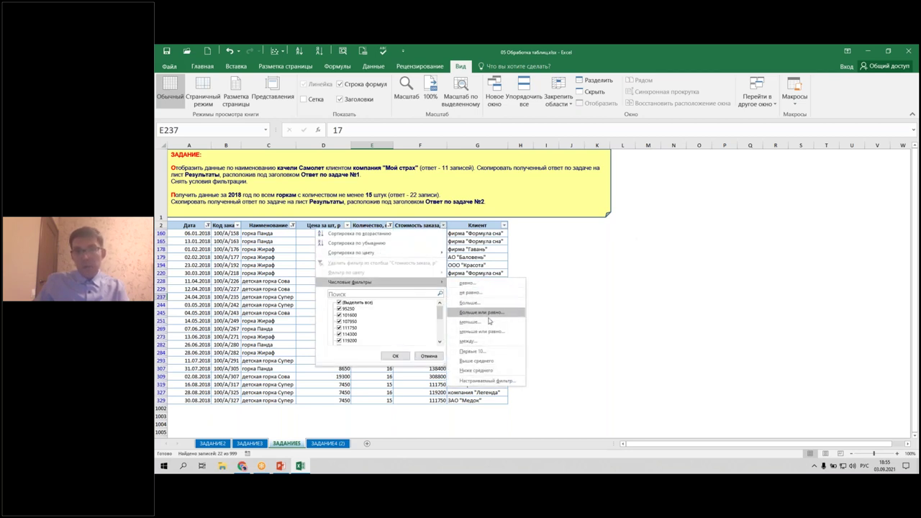
left_click(547, 376)
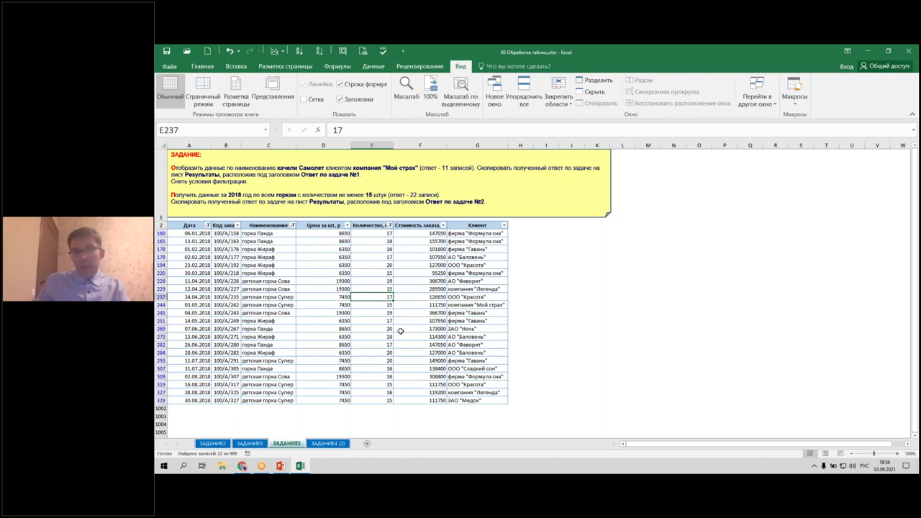
left_click(452, 242)
left_click(472, 257)
left_click(485, 297)
left_click(331, 296)
left_click(202, 321)
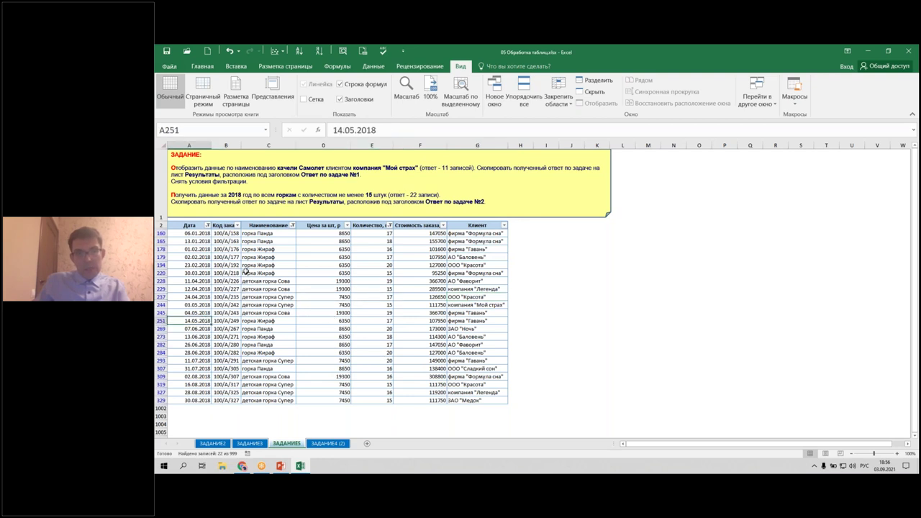
left_click(243, 266)
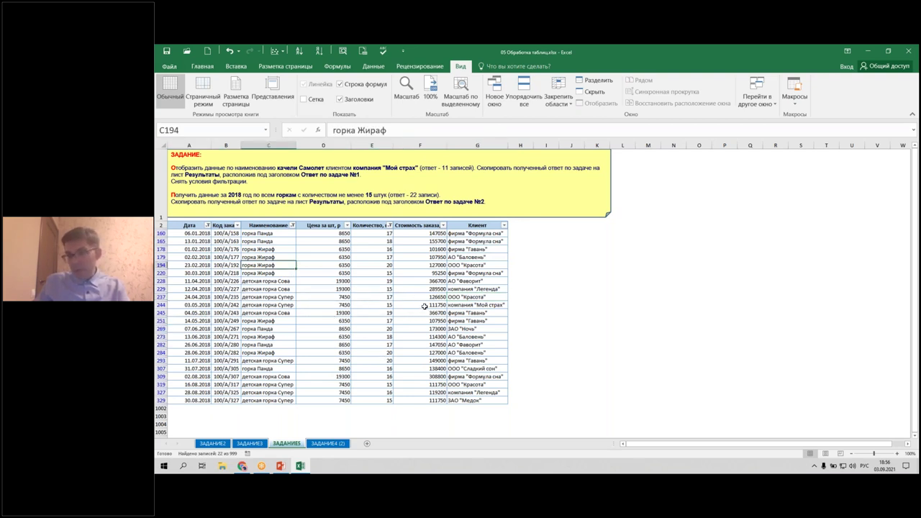
left_click(368, 266)
left_click(407, 266)
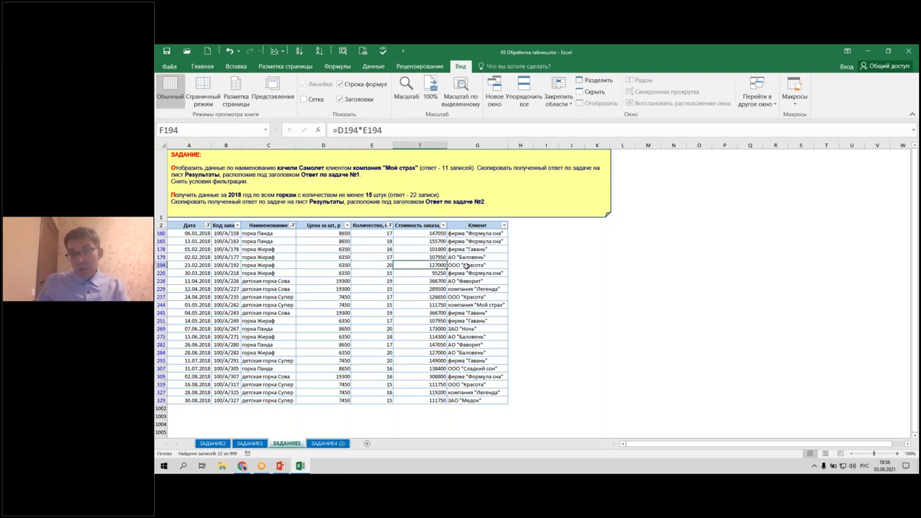
left_click(464, 265)
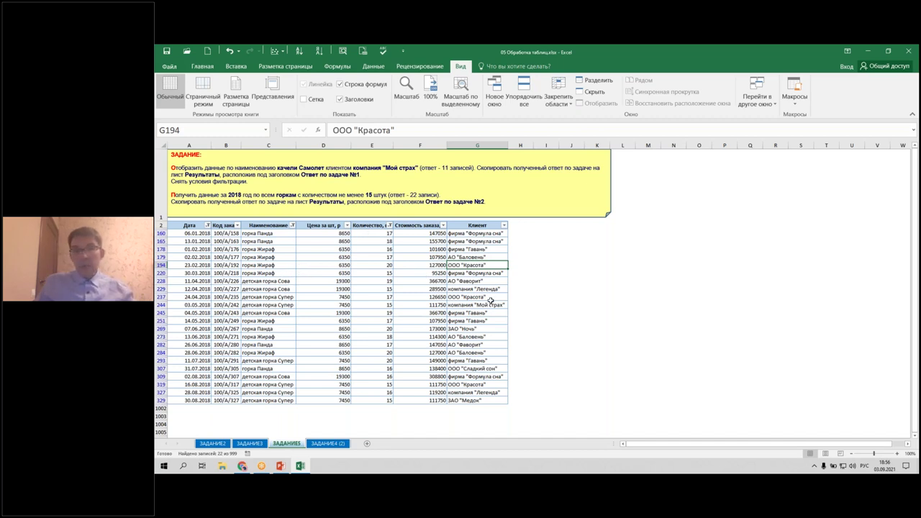
left_click(575, 290)
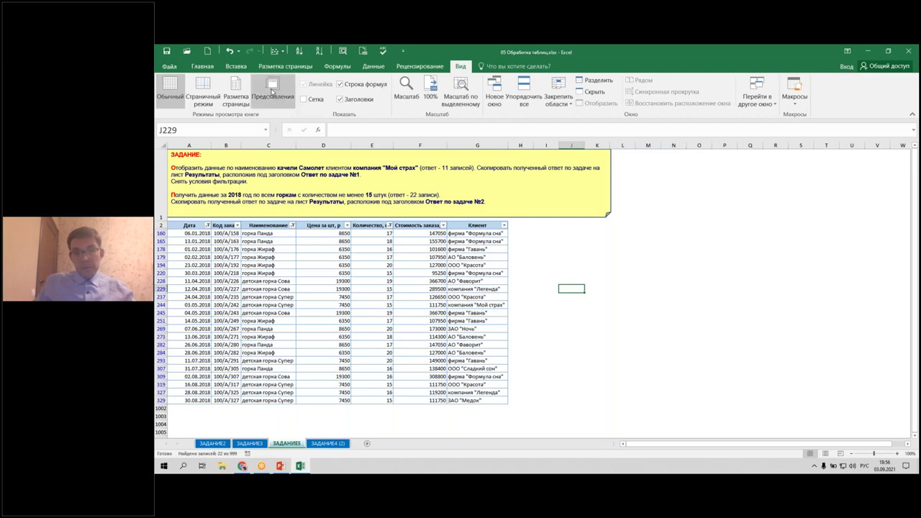
Delete the Задание2_ОТДЕЛ ФИО custom view and confirm the deletion.
left_click(272, 90)
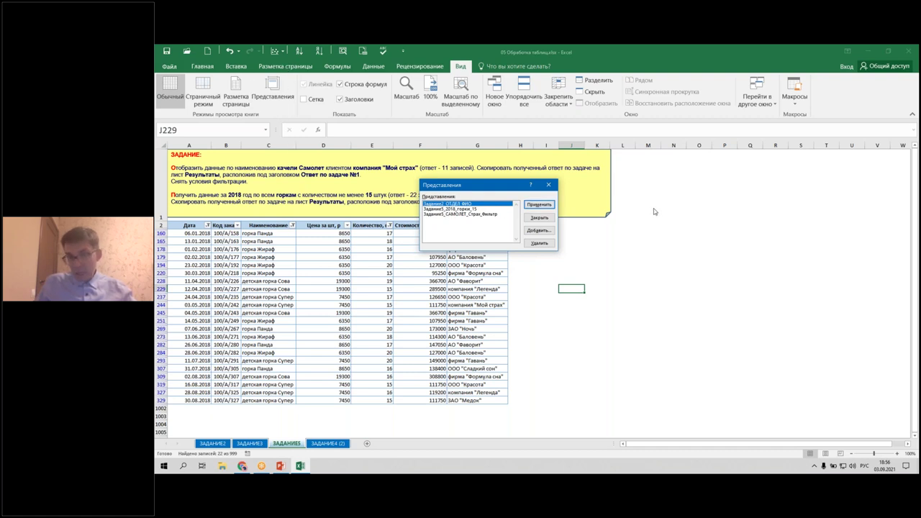
left_click(539, 243)
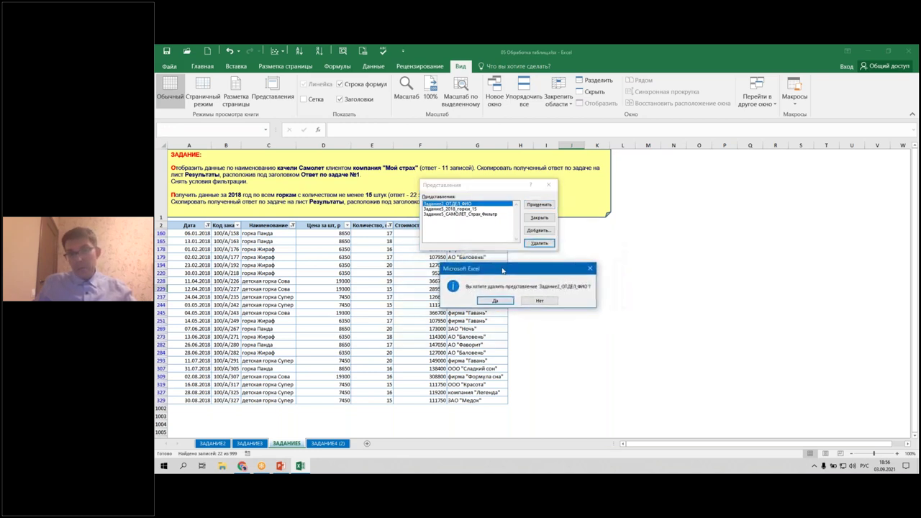
left_click_drag(476, 248, 436, 265)
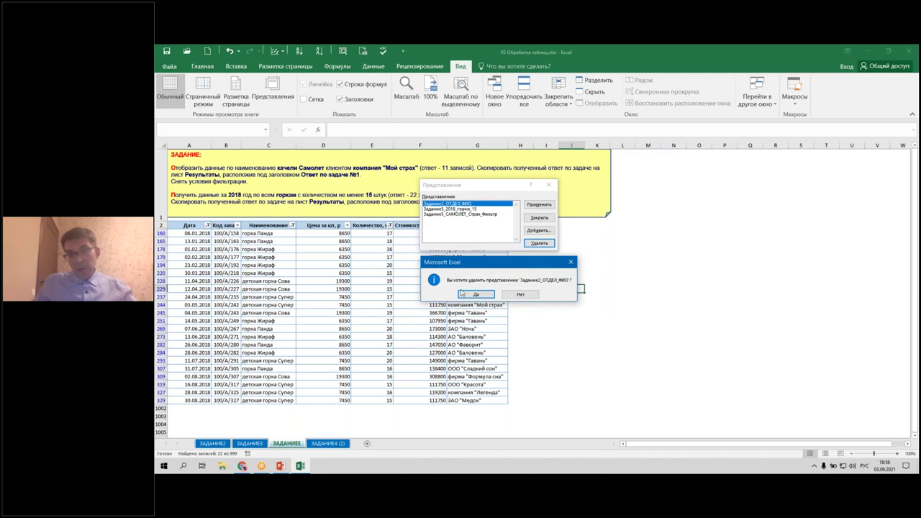
left_click(464, 295)
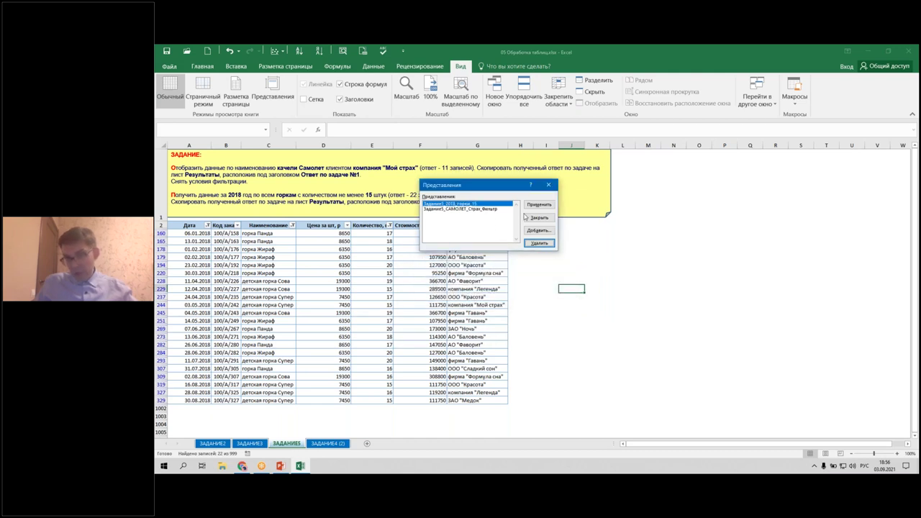
left_click(548, 187)
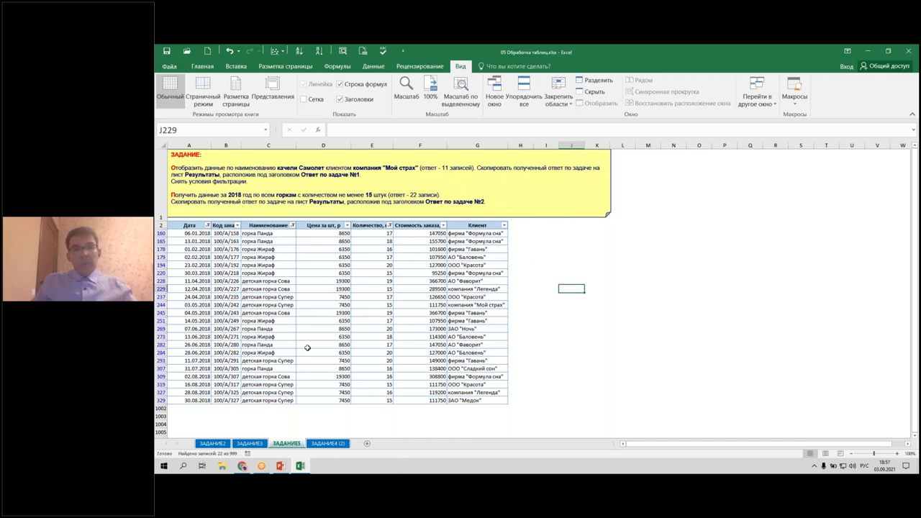
Reopen Custom Views and cancel the Add View form without saving.
left_click(273, 85)
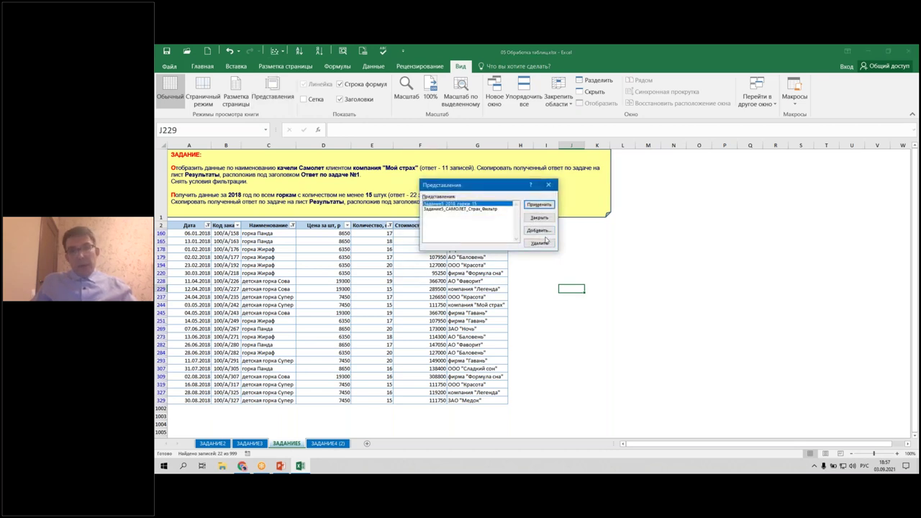
left_click(539, 234)
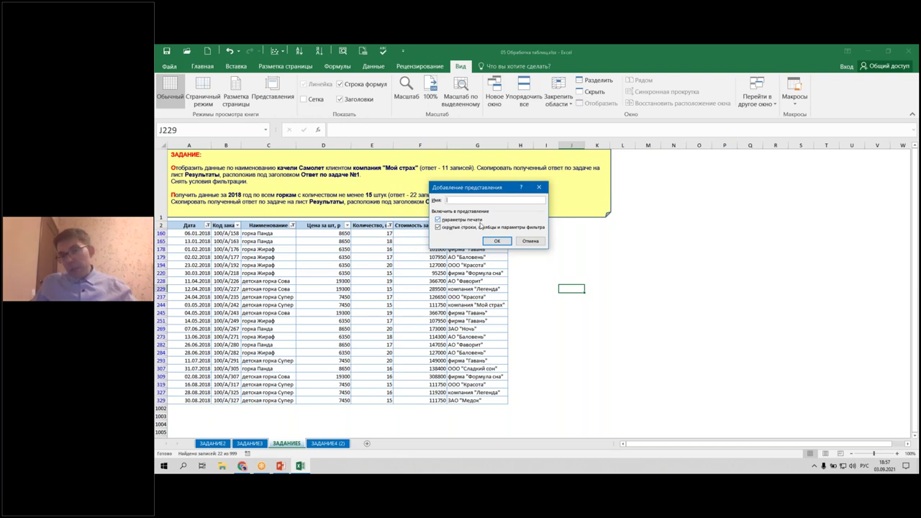
left_click(531, 241)
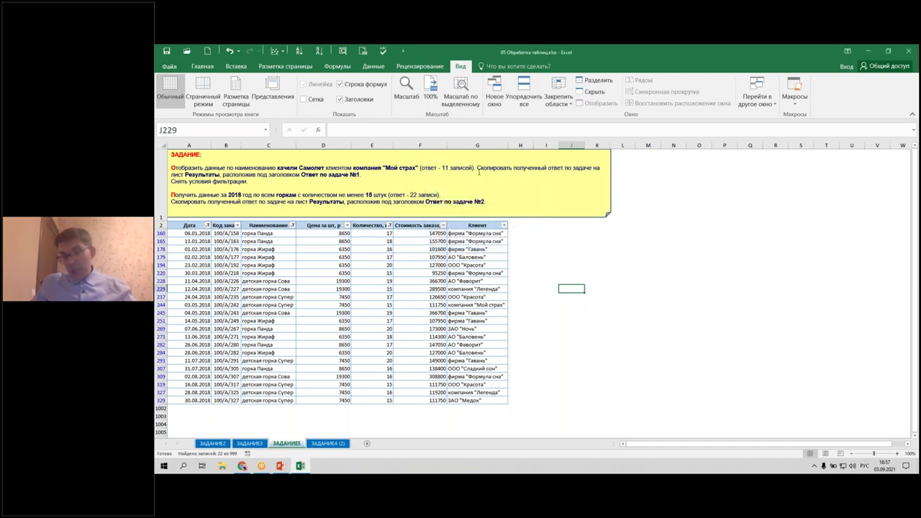
On sheet ЗАДАНИЕ4 (2), delete the yellow task note beside the Производство 2018 and 2019 tables.
left_click(342, 444)
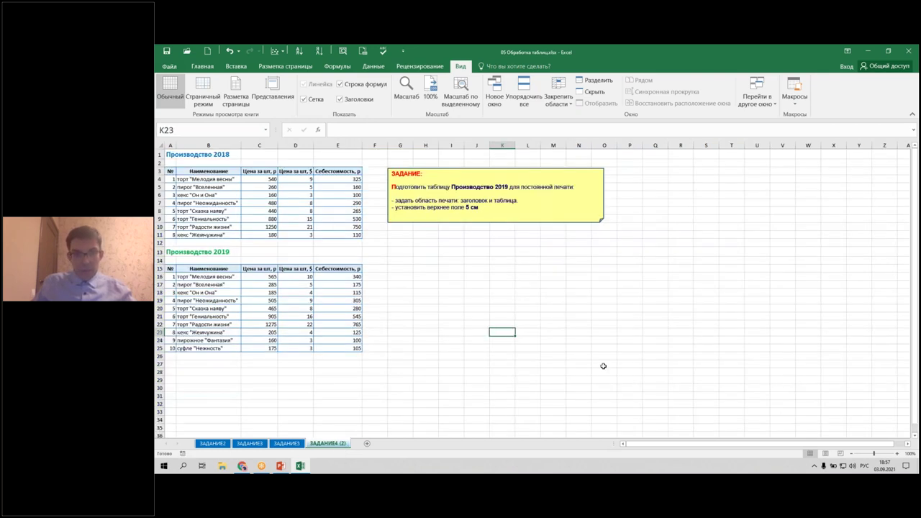
left_click(430, 333)
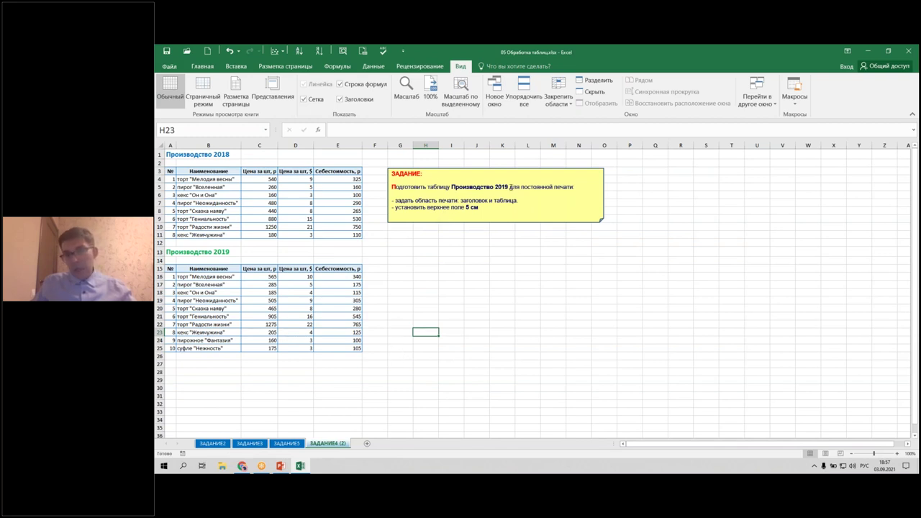
left_click_drag(519, 186, 574, 186)
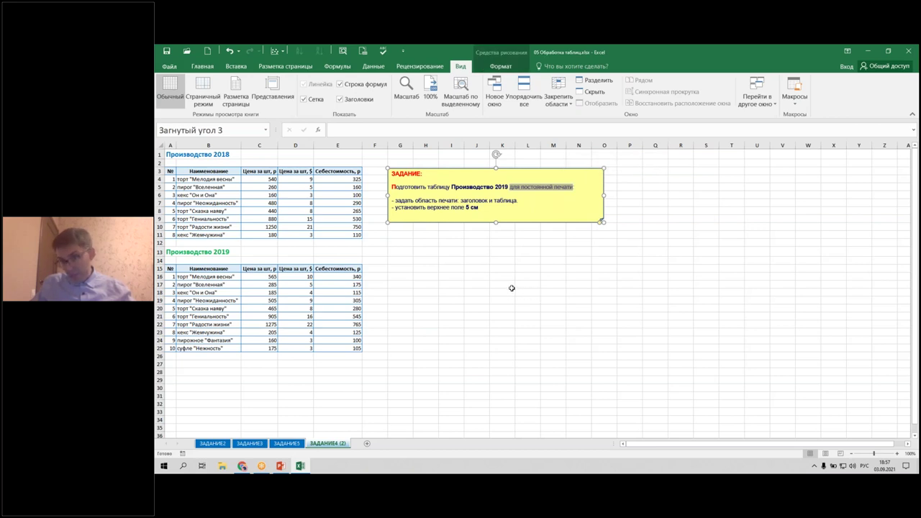
left_click(552, 286)
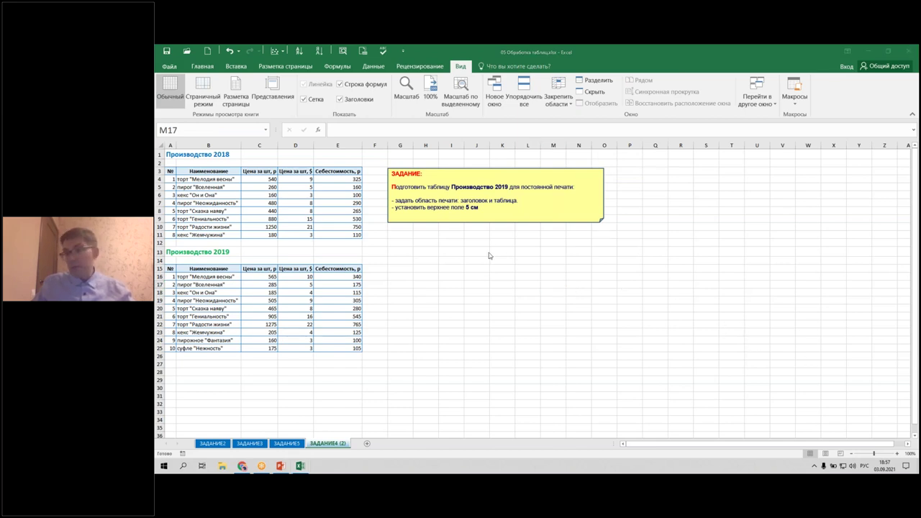
left_click(489, 224)
left_click(504, 223)
key("Delete")
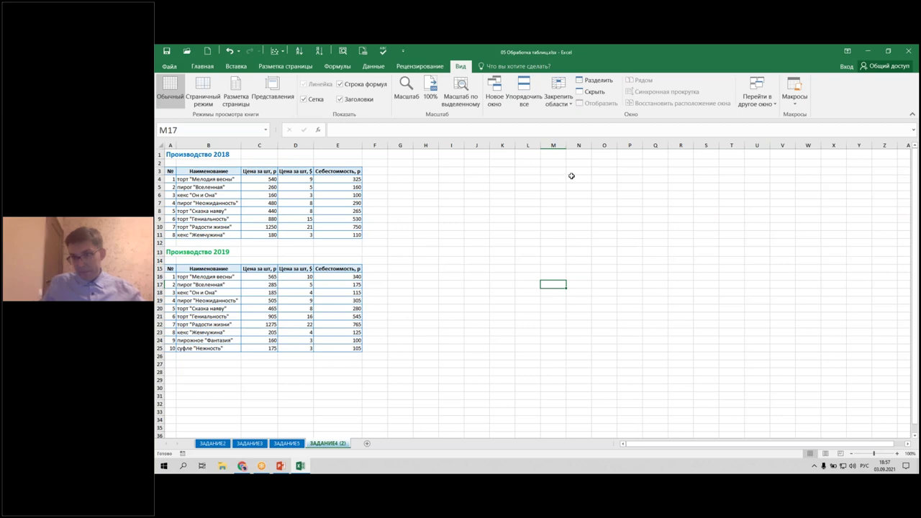
left_click(480, 218)
left_click(455, 194)
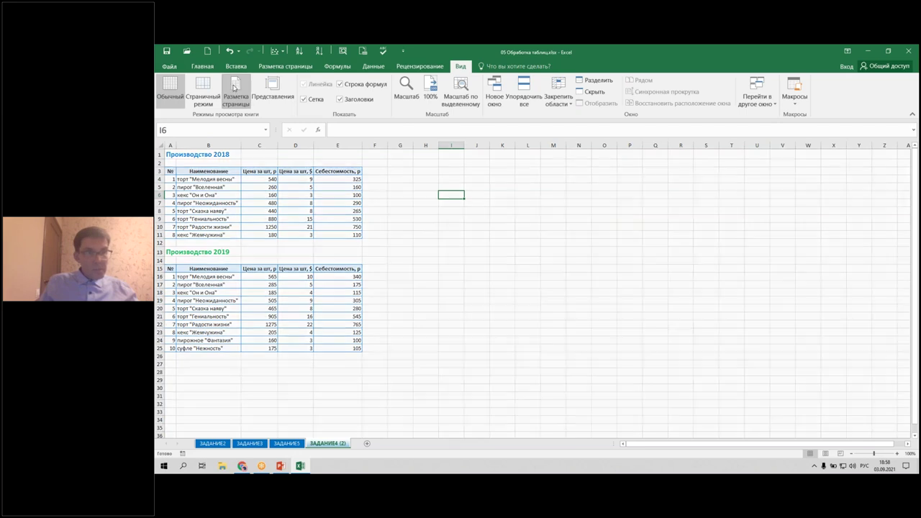
Switch the sheet to Page Layout view and adjust the left margin in Custom Margins.
left_click(235, 92)
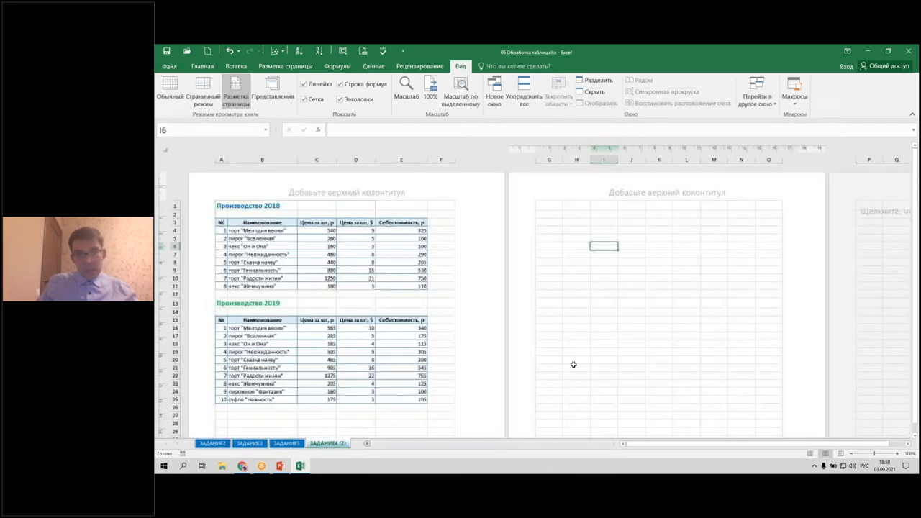
left_click(272, 66)
left_click(232, 92)
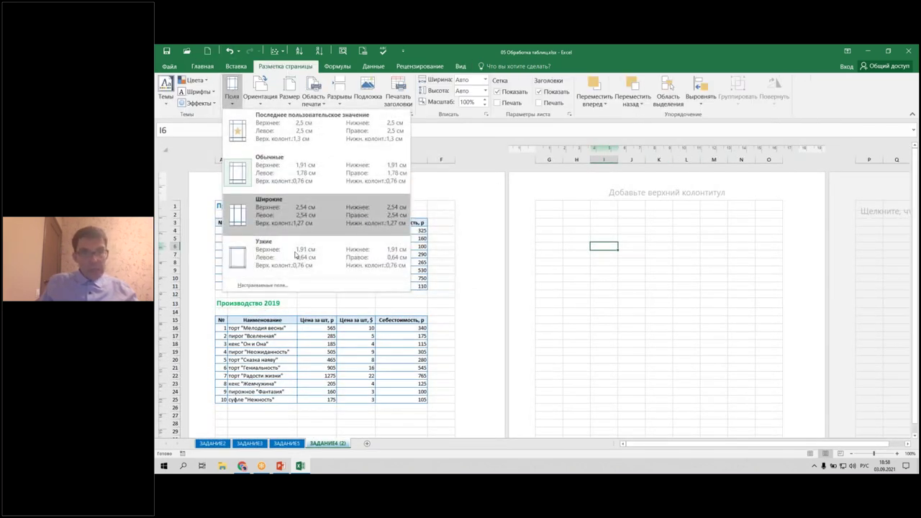
left_click(262, 285)
left_click(440, 202)
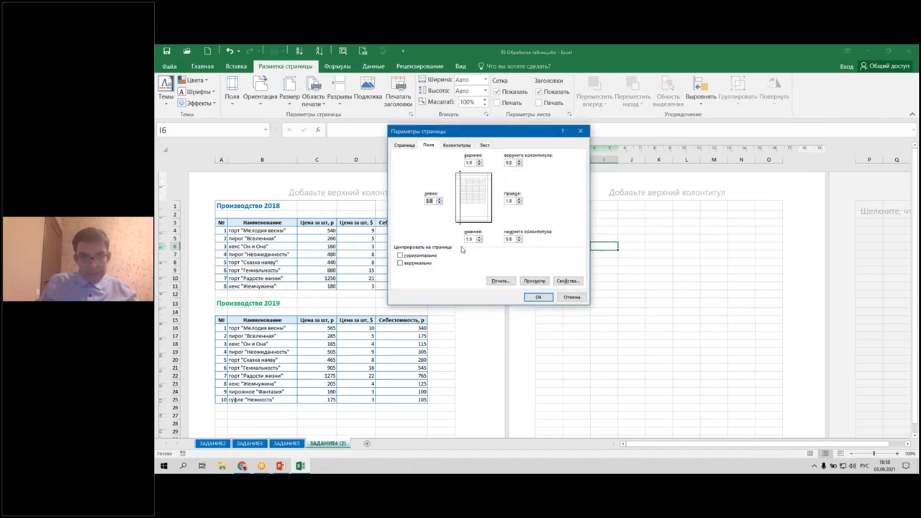
left_click(538, 297)
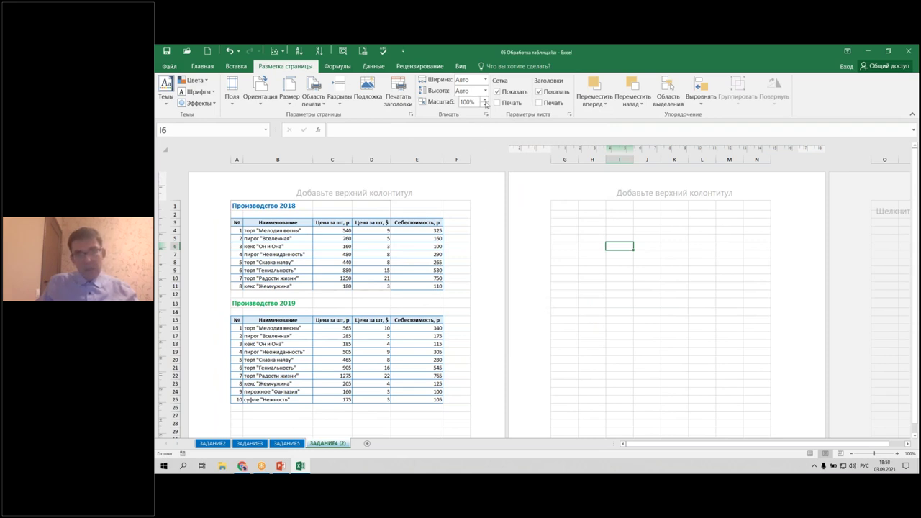
Raise the print scale to 105% and centre the tables horizontally on the page.
left_click(485, 98)
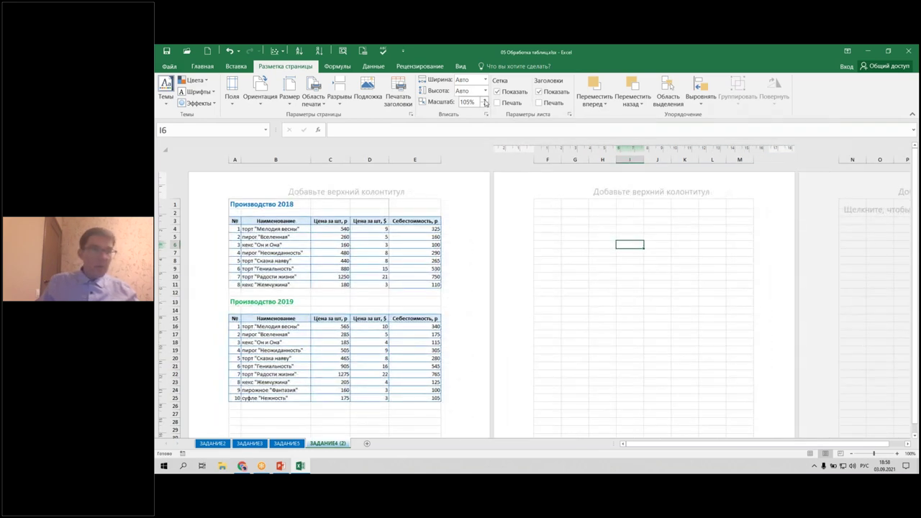
left_click(227, 88)
left_click(262, 286)
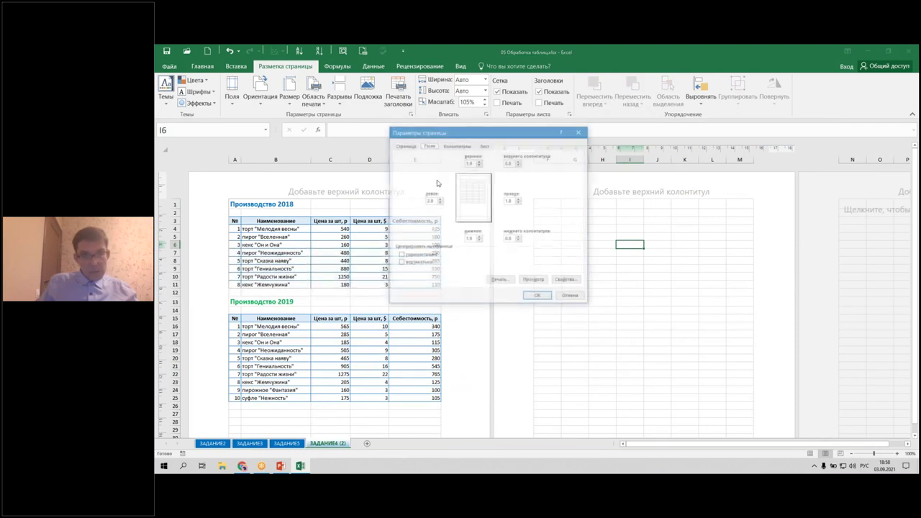
left_click(400, 255)
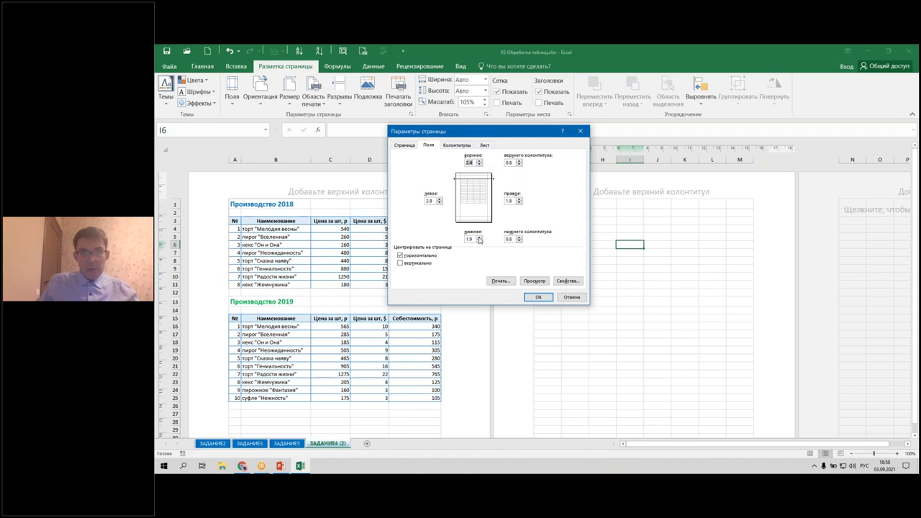
left_click(538, 297)
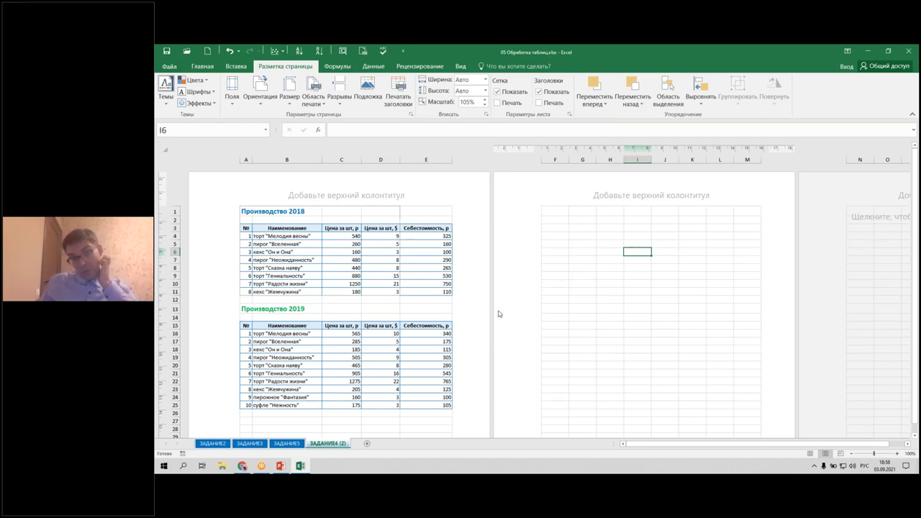
left_click(346, 195)
type("Произво")
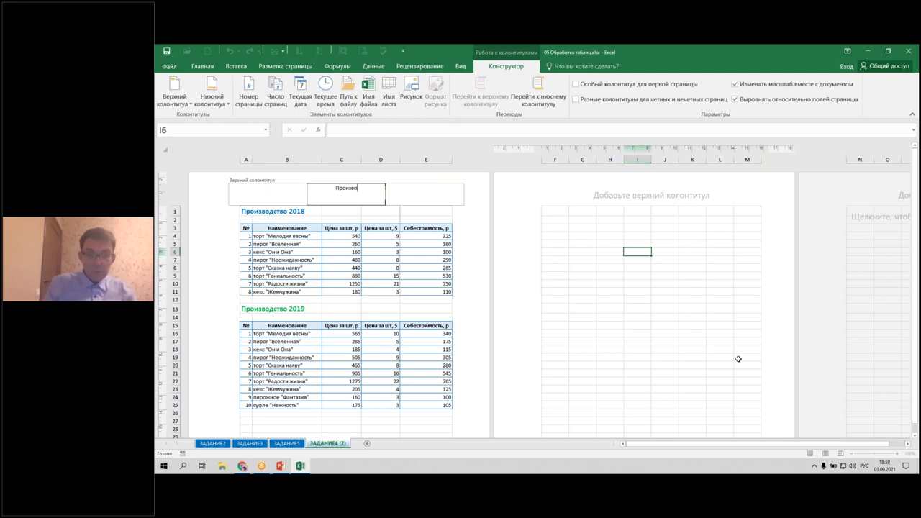
Enter 'Производство за 2018 - 2019 гг.' in the centre header section.
type("дство")
type(" за 2018 - 2019 гг.")
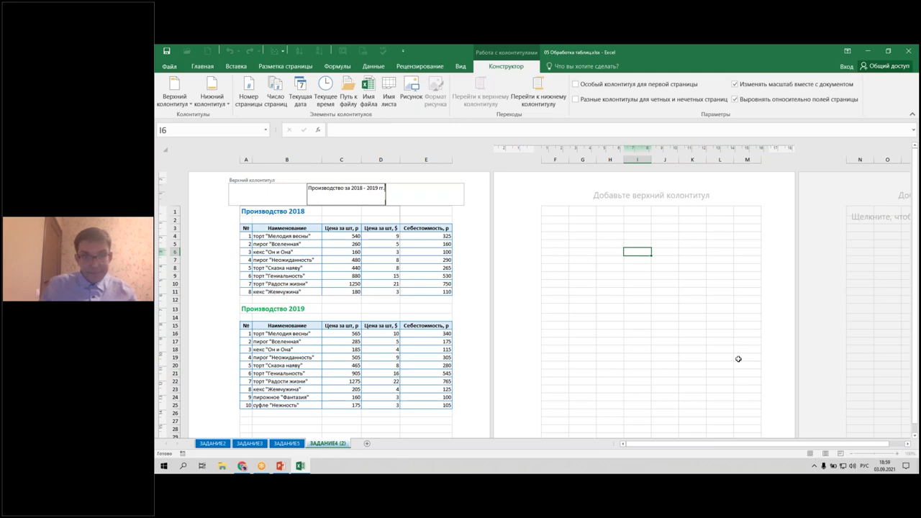
left_click(357, 309)
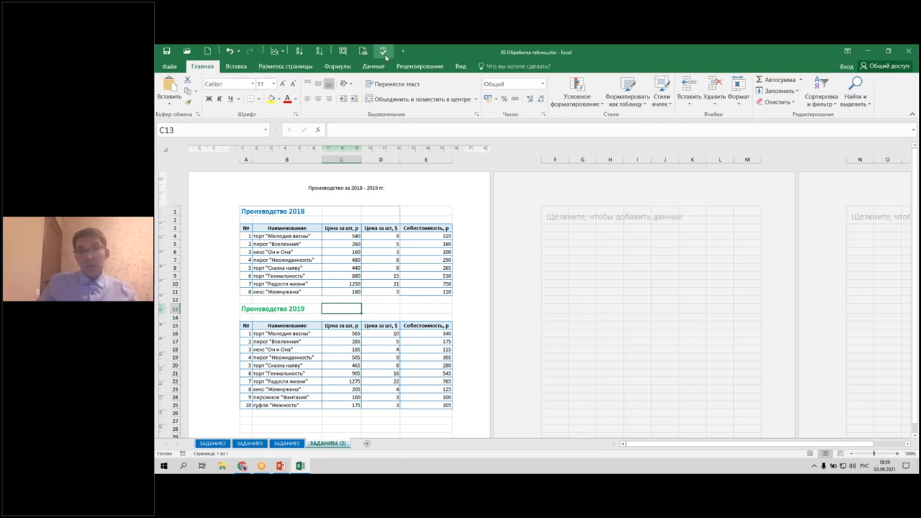
left_click(461, 66)
Add a custom view named Задание4_2 that includes print settings.
left_click(273, 90)
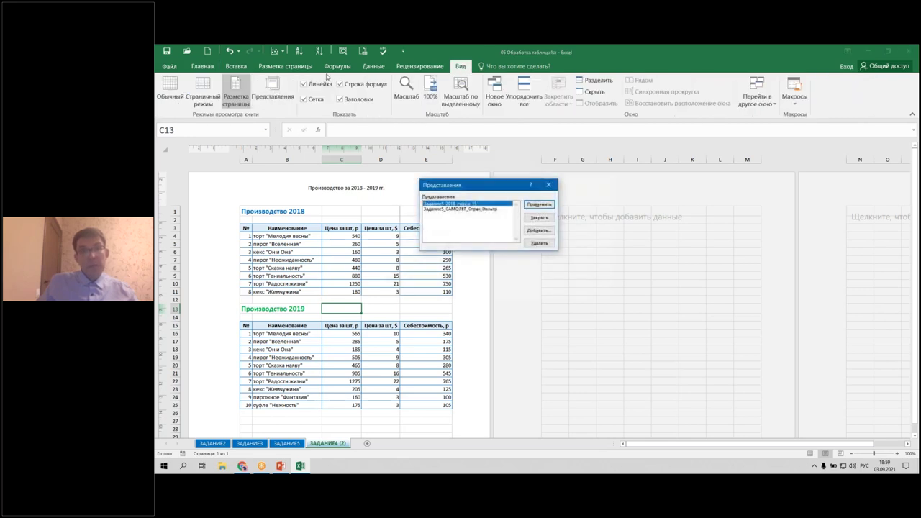
left_click(540, 230)
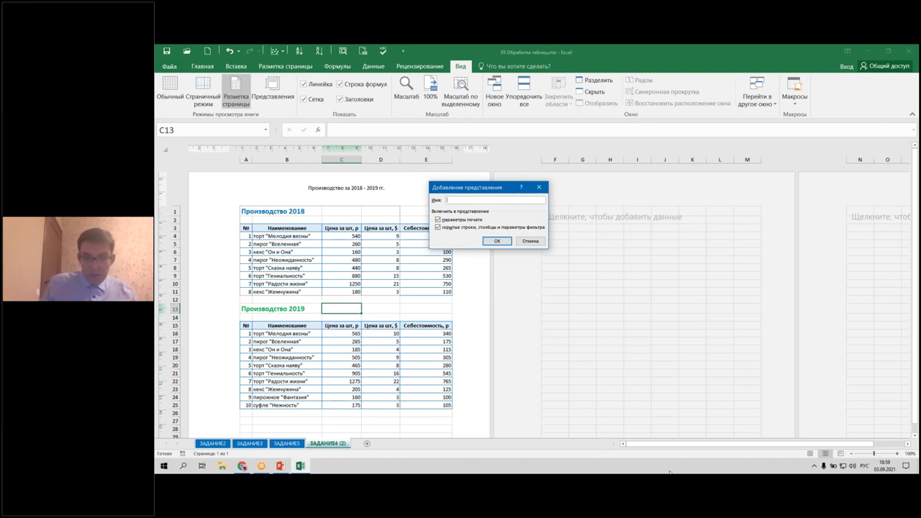
type("Задание4")
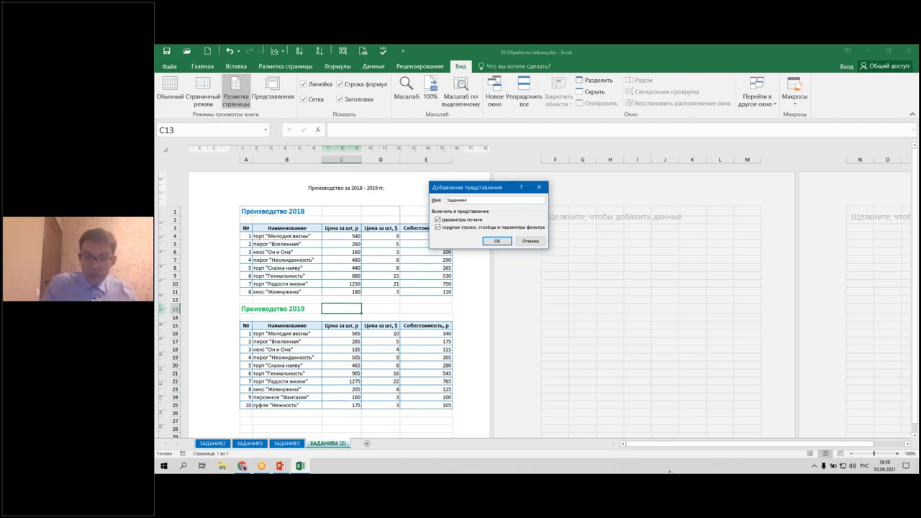
type("_2")
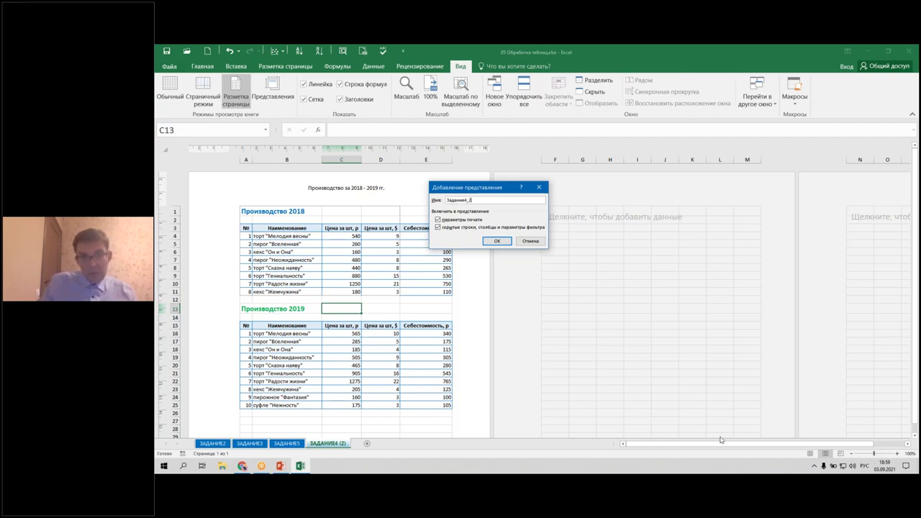
left_click(496, 241)
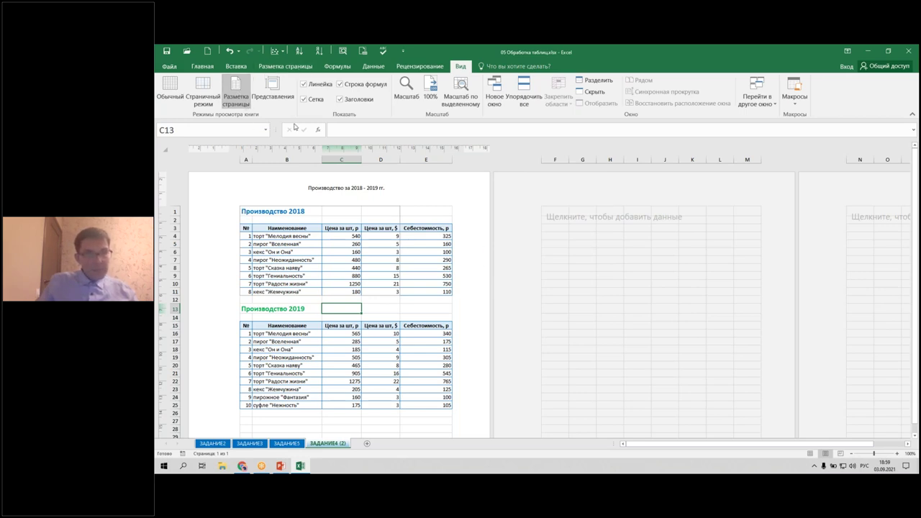
Preview printing to confirm only the Производство 2018 table appears, then return to the sheet.
left_click(285, 67)
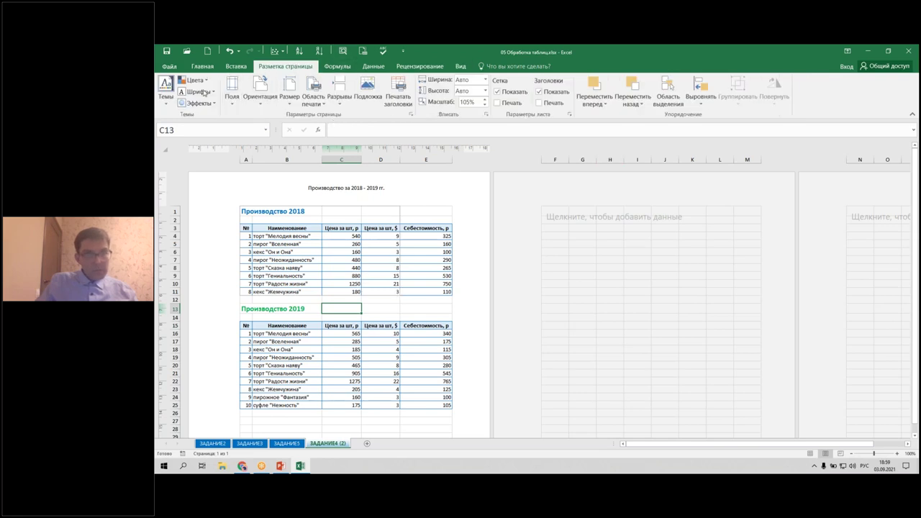
left_click(169, 66)
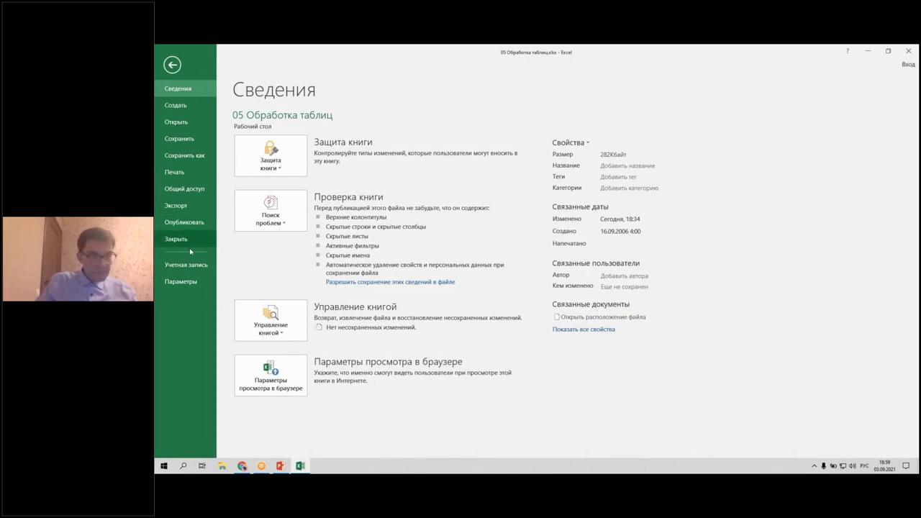
left_click(175, 172)
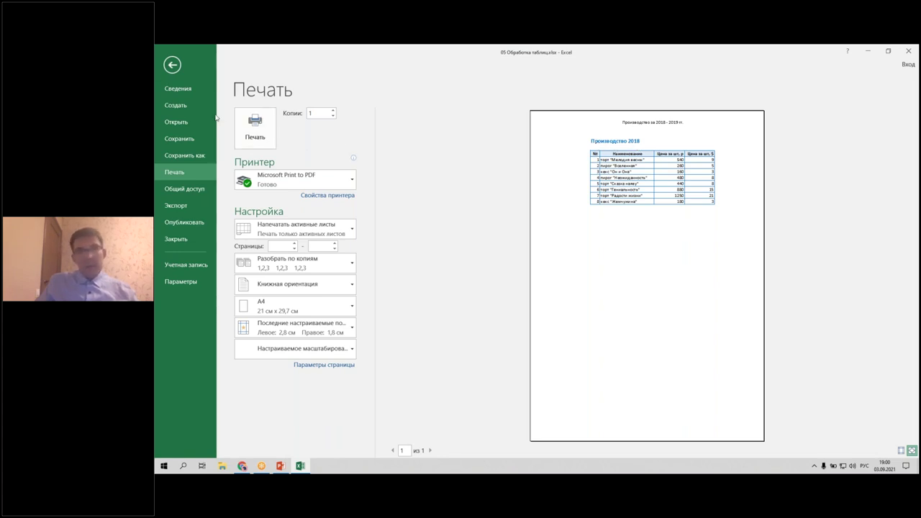
left_click(172, 64)
Clear the sheet's print area and delete the Задание4_2 custom view.
left_click(340, 99)
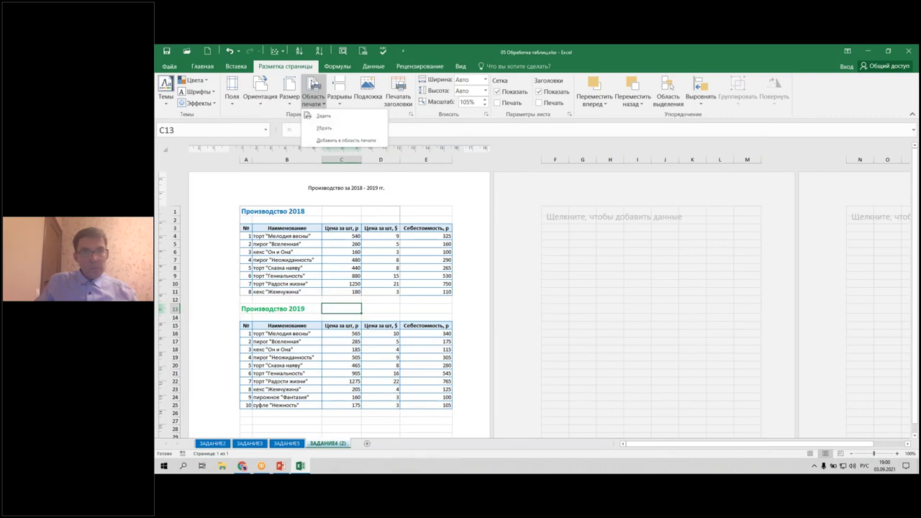
left_click(323, 127)
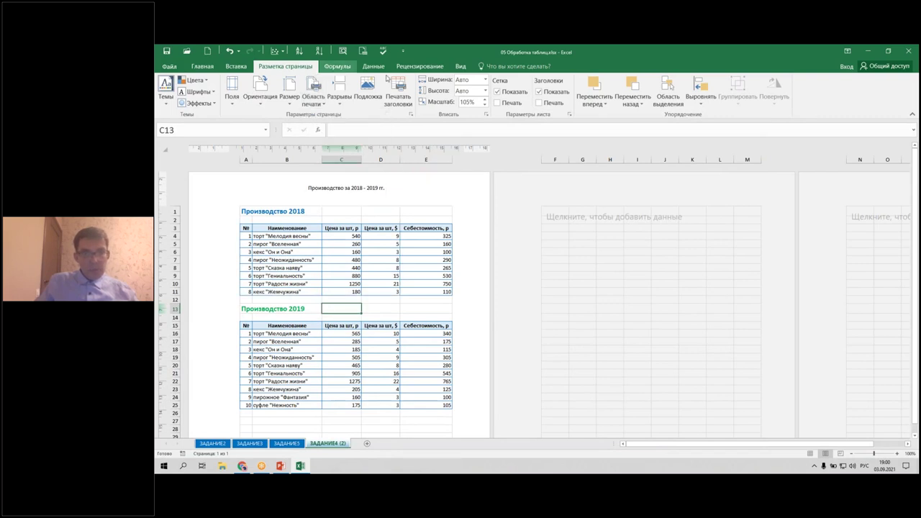
left_click(460, 66)
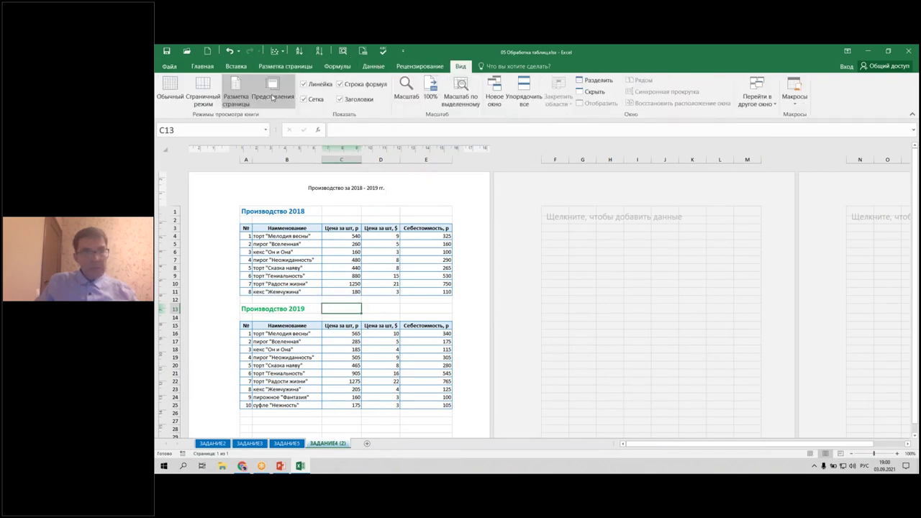
left_click(273, 90)
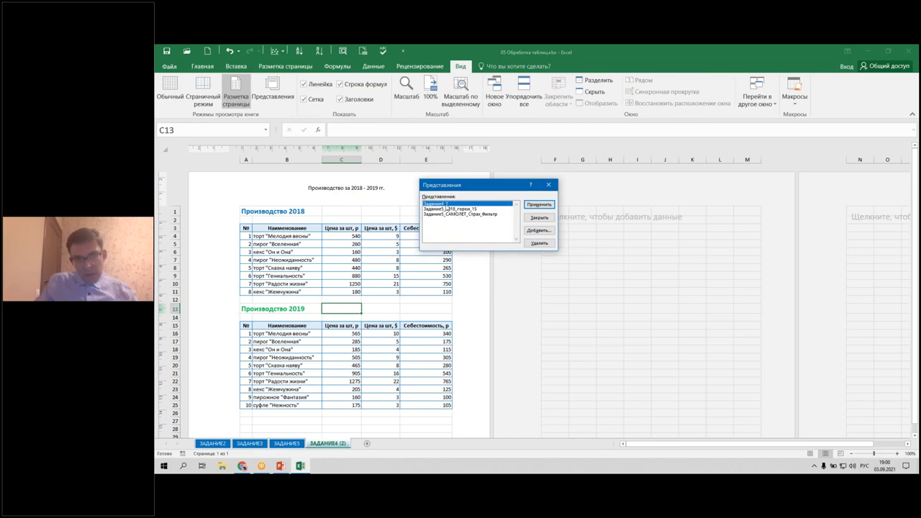
left_click(541, 245)
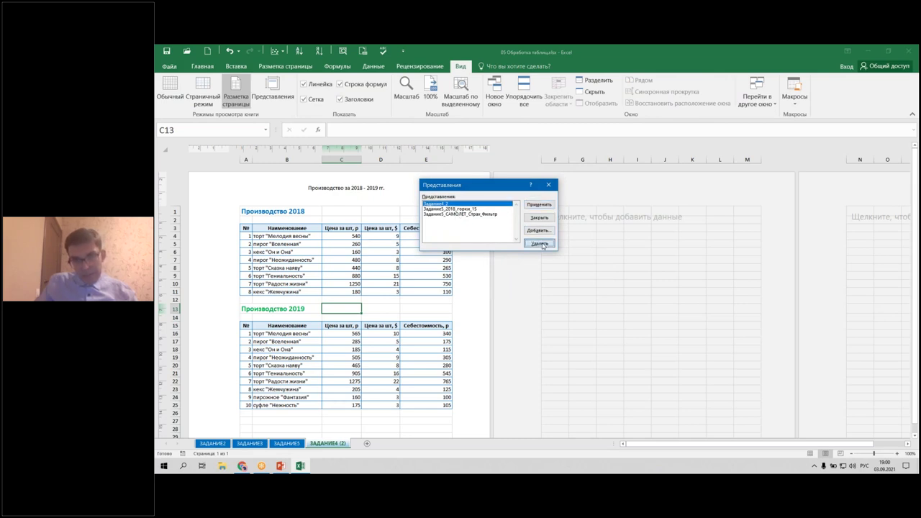
left_click(518, 279)
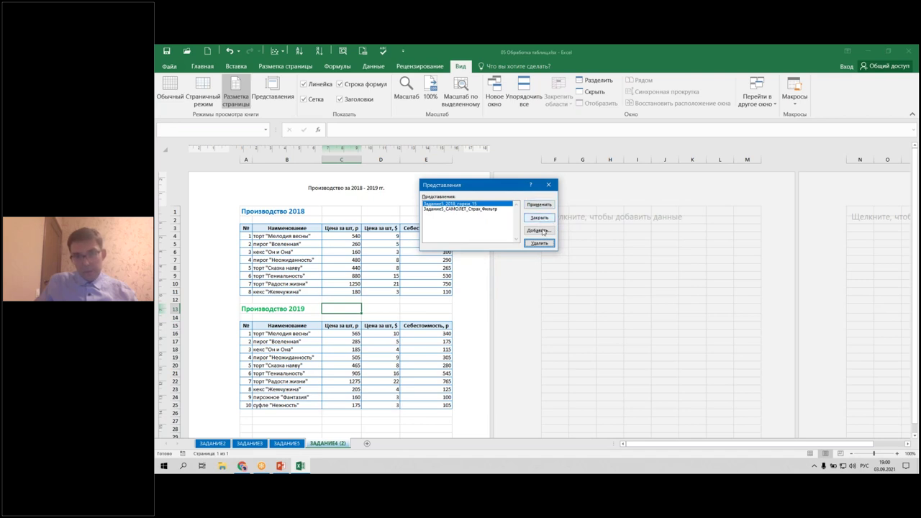
Add a replacement custom view named Задание 4_2 табл.
left_click(538, 231)
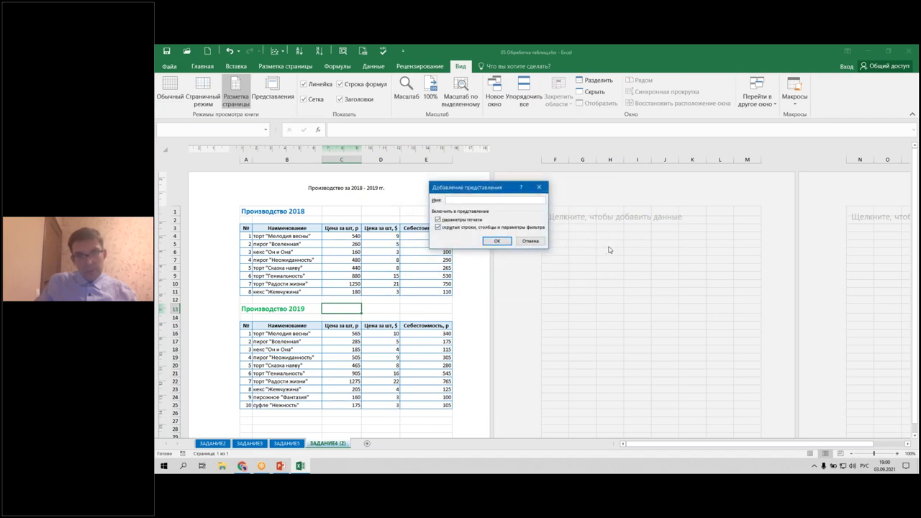
type("Задание 4_2")
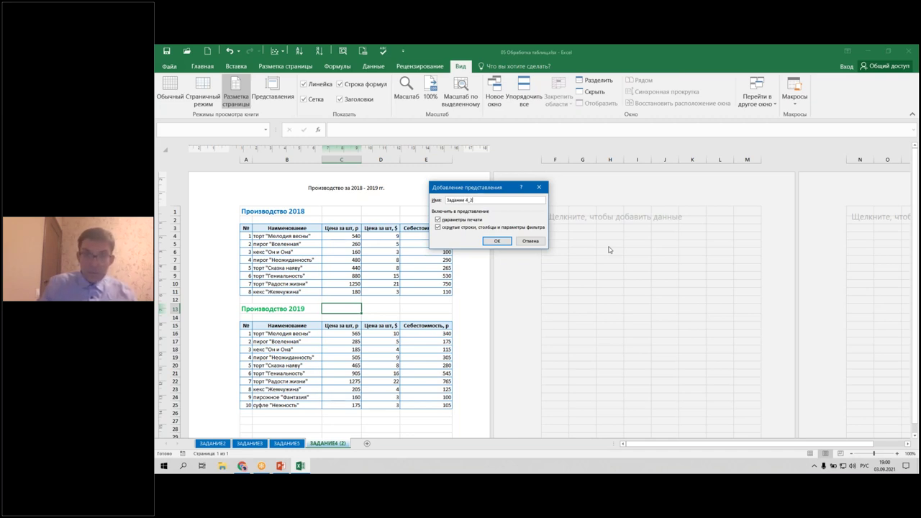
type(" табл")
left_click(497, 241)
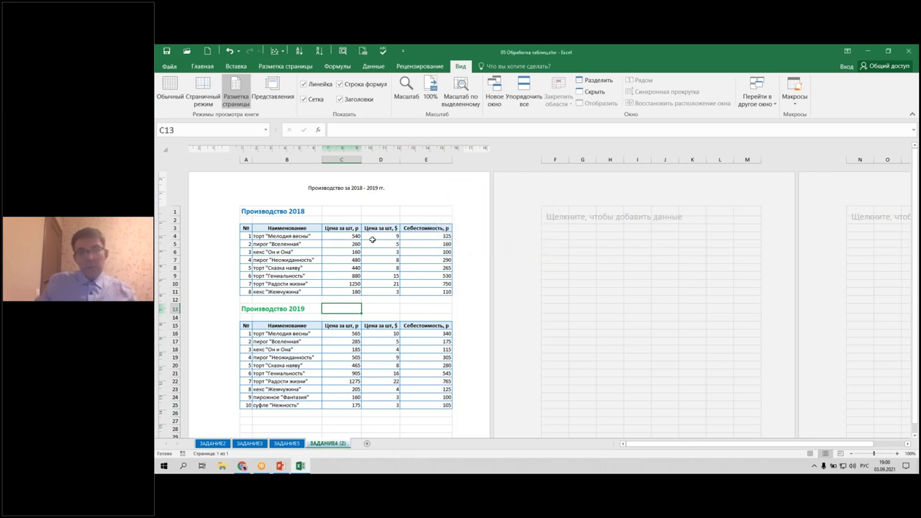
left_click(170, 65)
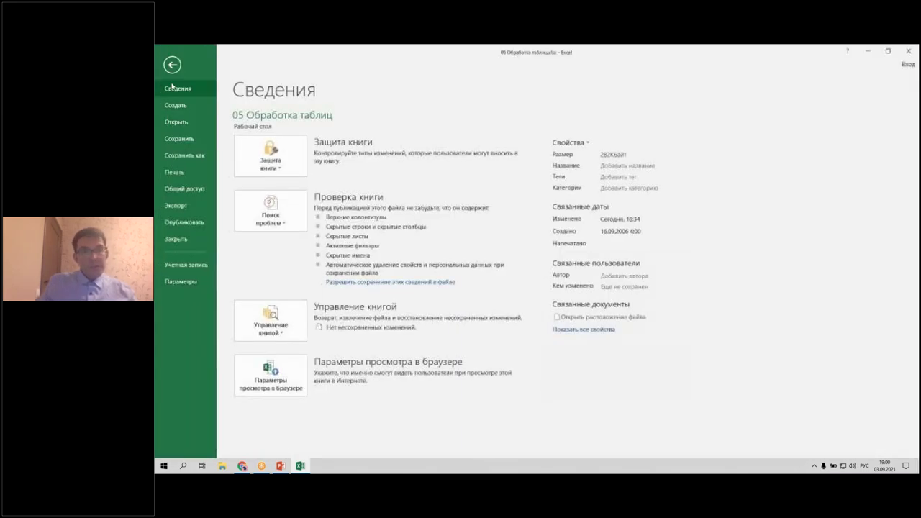
left_click(177, 174)
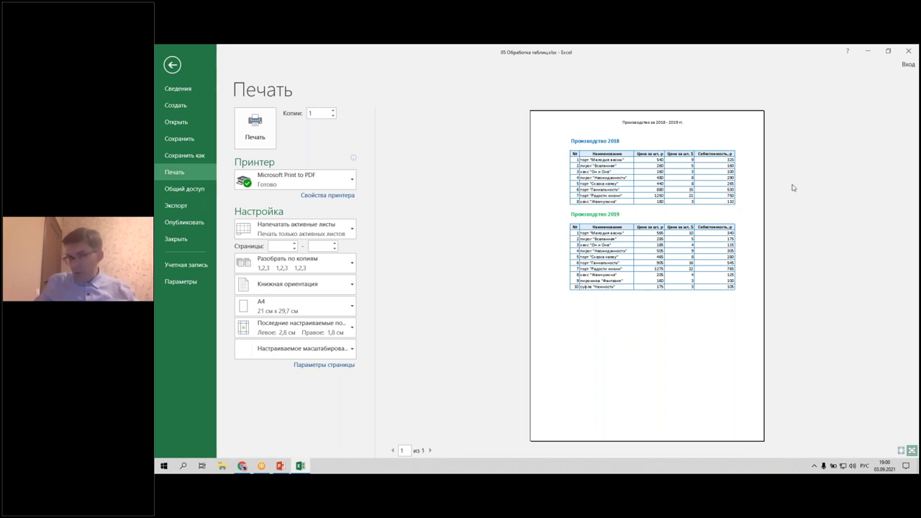
mouse_move(370, 154)
left_mouse_down()
mouse_move(324, 148)
mouse_move(269, 193)
mouse_move(380, 152)
left_mouse_up()
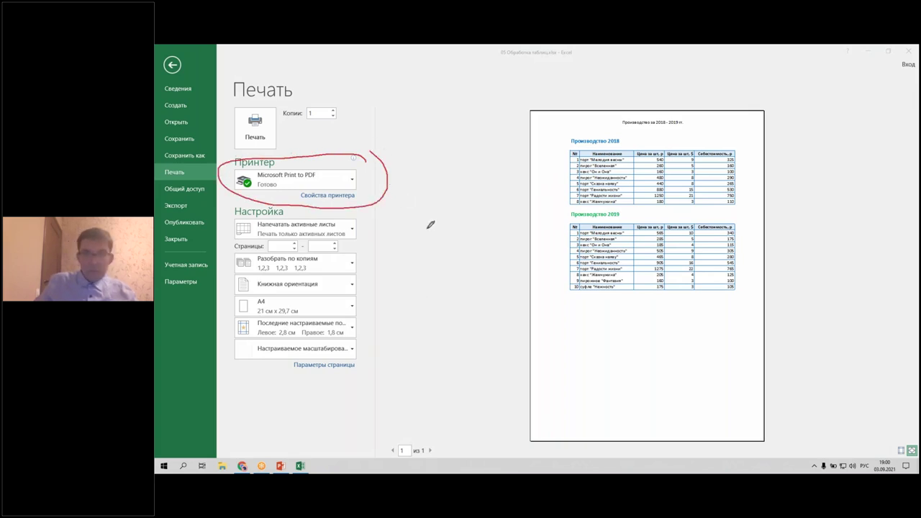
key("Escape")
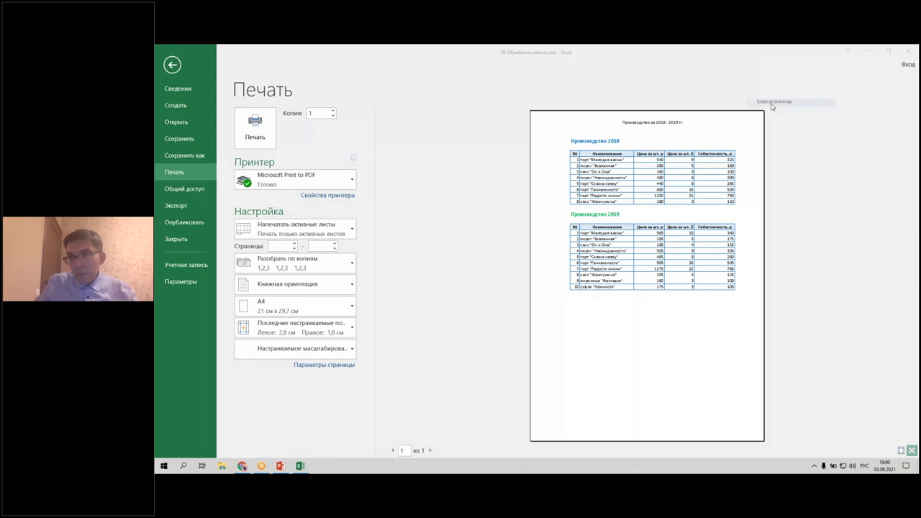
left_click(172, 65)
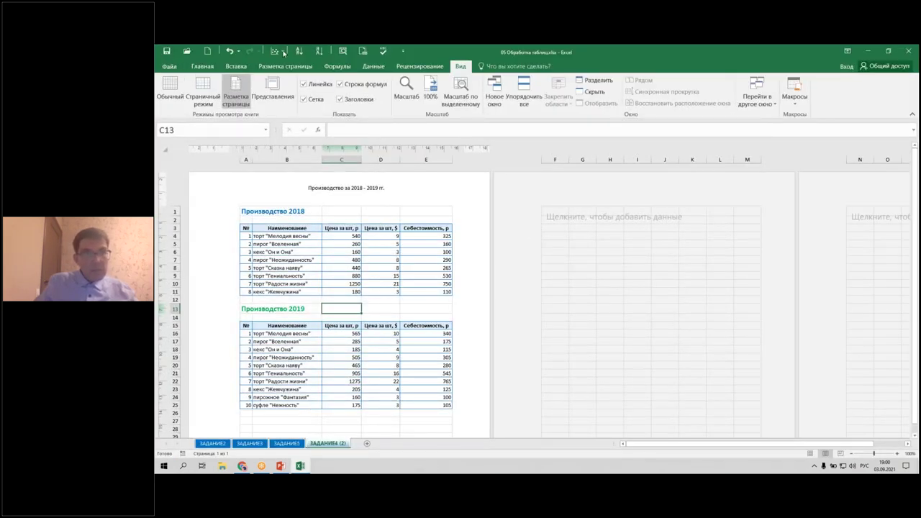
Set the 2018 table A1:D11, without the cost column, as the print area.
left_click(285, 65)
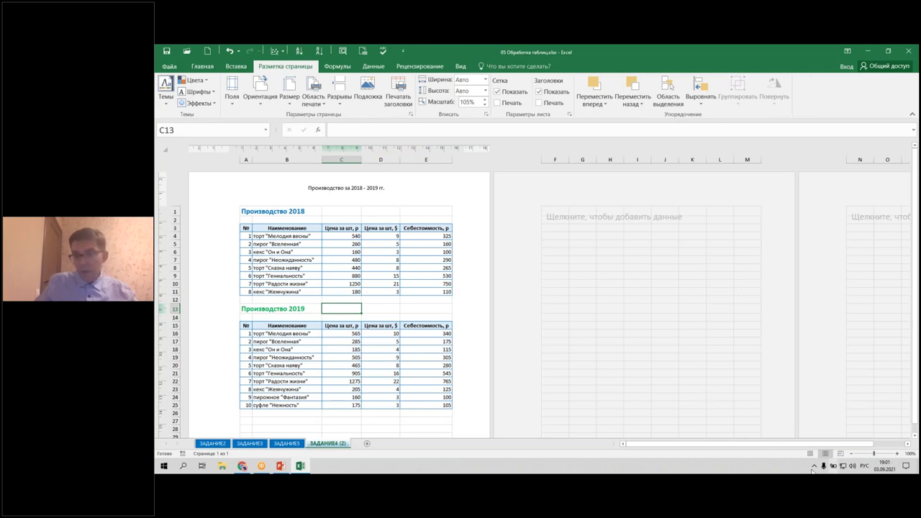
left_click_drag(244, 211, 384, 289)
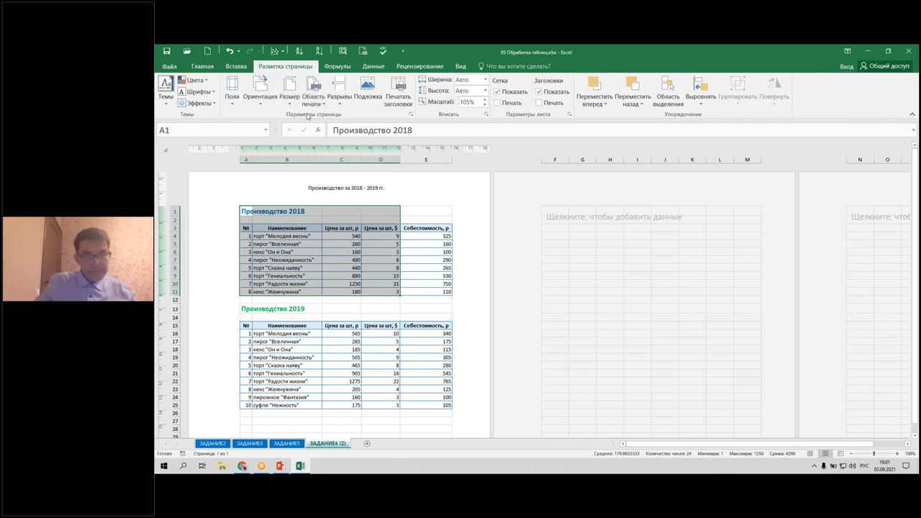
left_click(314, 90)
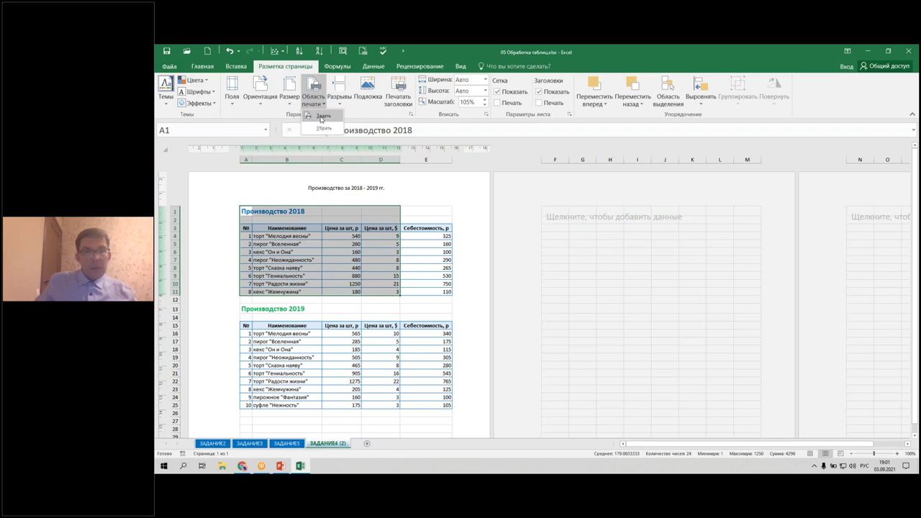
left_click(322, 117)
left_click(429, 195)
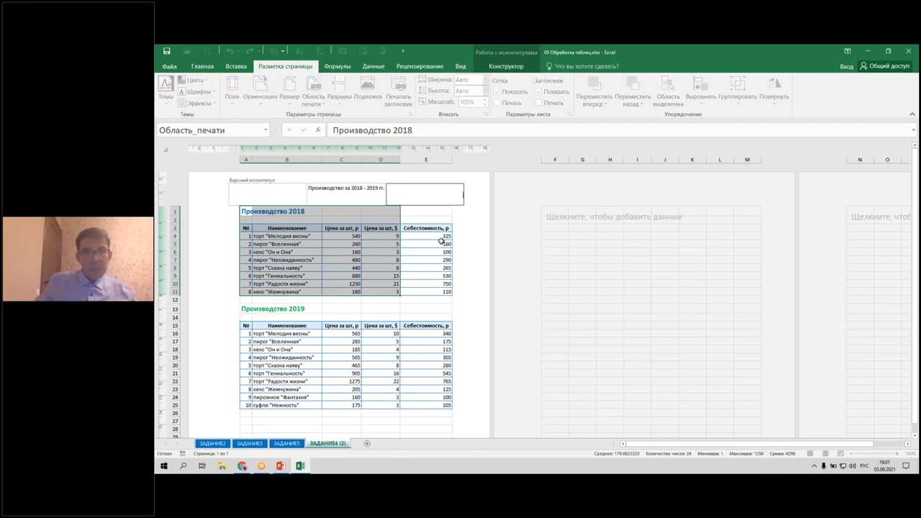
left_click(429, 220)
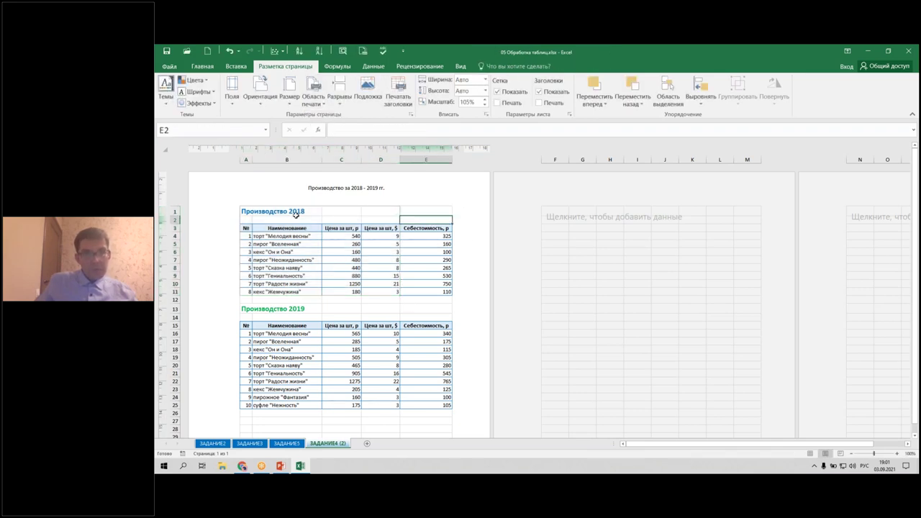
Delete the header text 'Производство за 2018 - 2019 гг.', leaving the header empty.
left_click(337, 190)
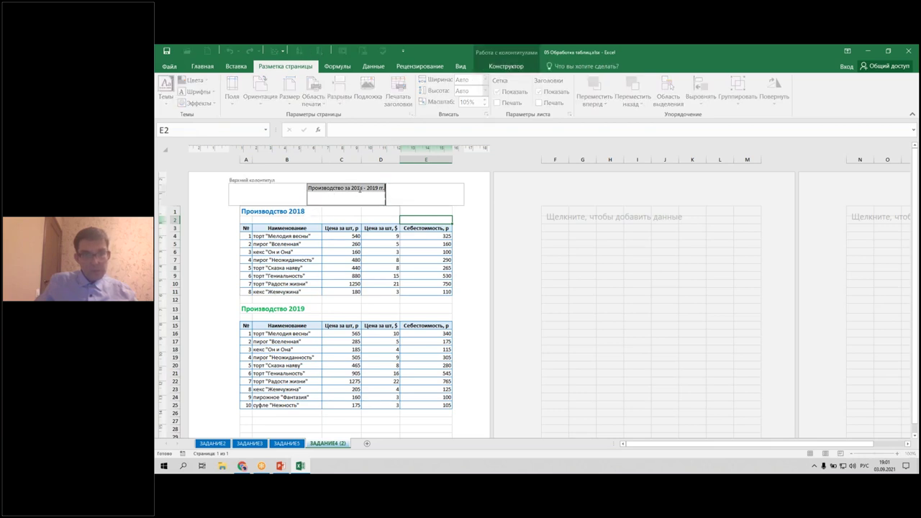
left_click(375, 189)
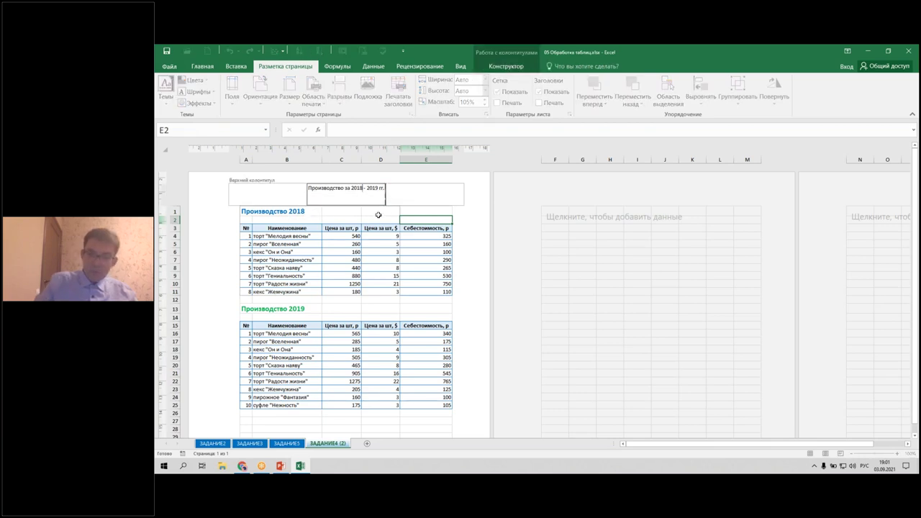
key("BackSpace")
key("BackSpace")
key("BackSpace")
key("BackSpace")
key("BackSpace")
key("BackSpace")
key("BackSpace")
key("BackSpace")
key("BackSpace")
key("BackSpace")
key("BackSpace")
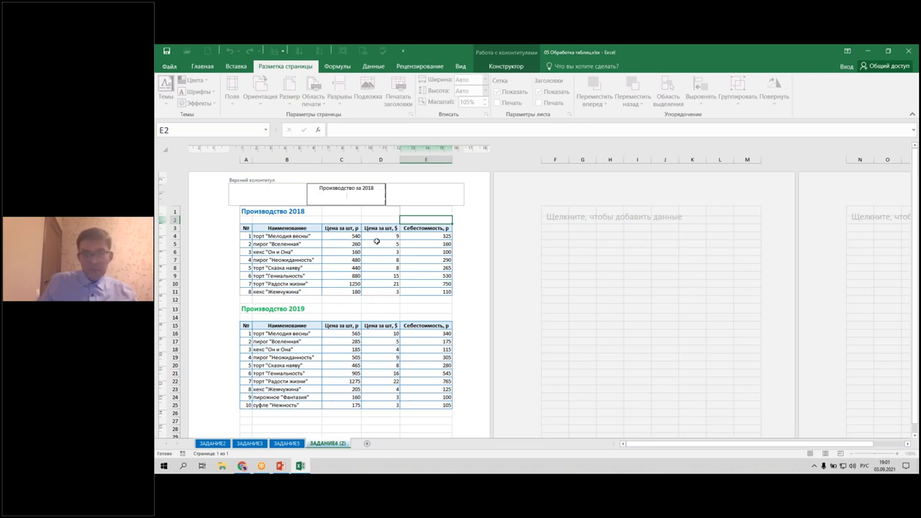
left_click(469, 279)
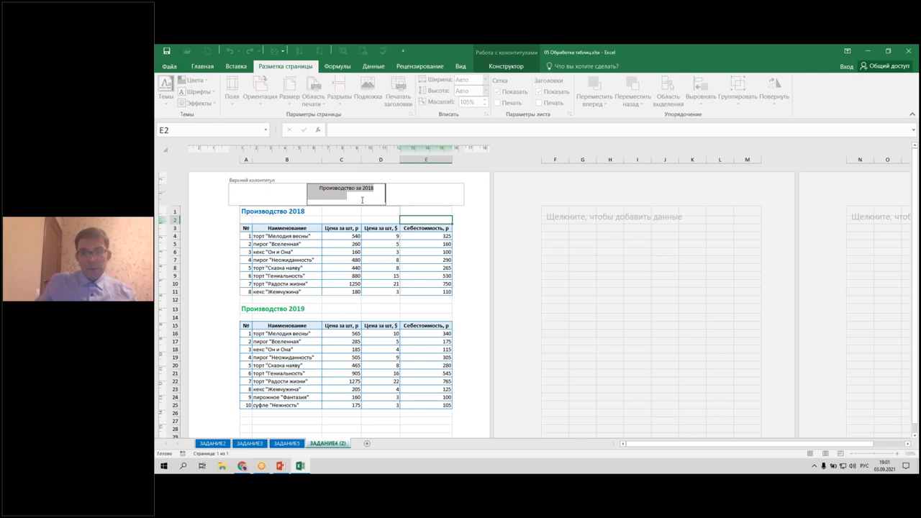
key("Delete")
left_click(400, 310)
left_click(396, 309)
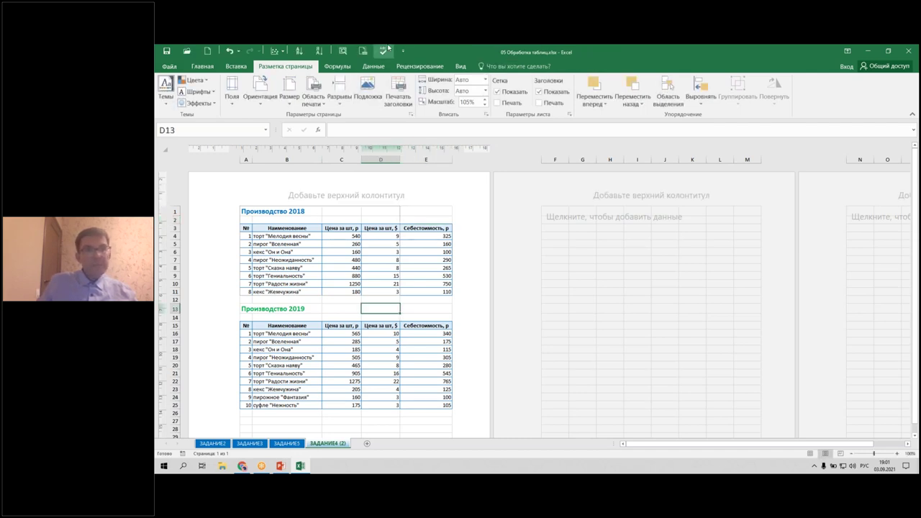
left_click(461, 66)
Add a custom view named Задание 4_2018.
left_click(272, 90)
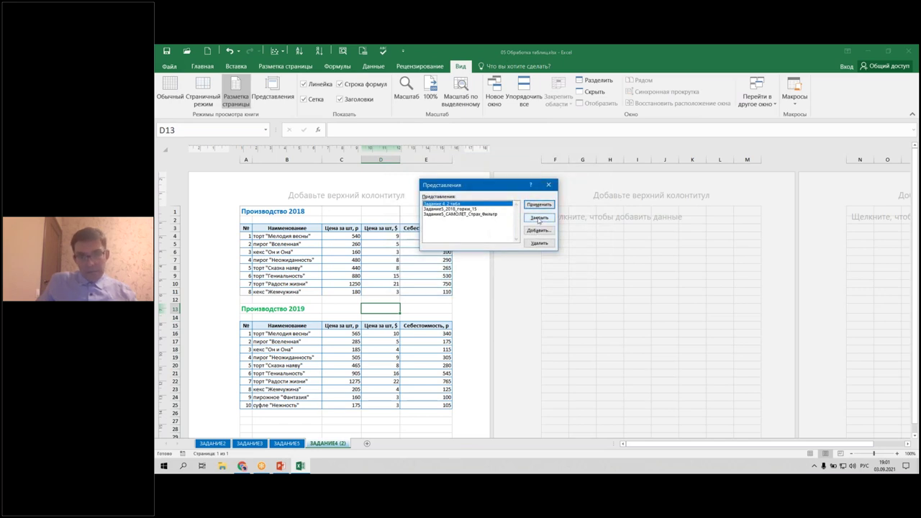
left_click(538, 231)
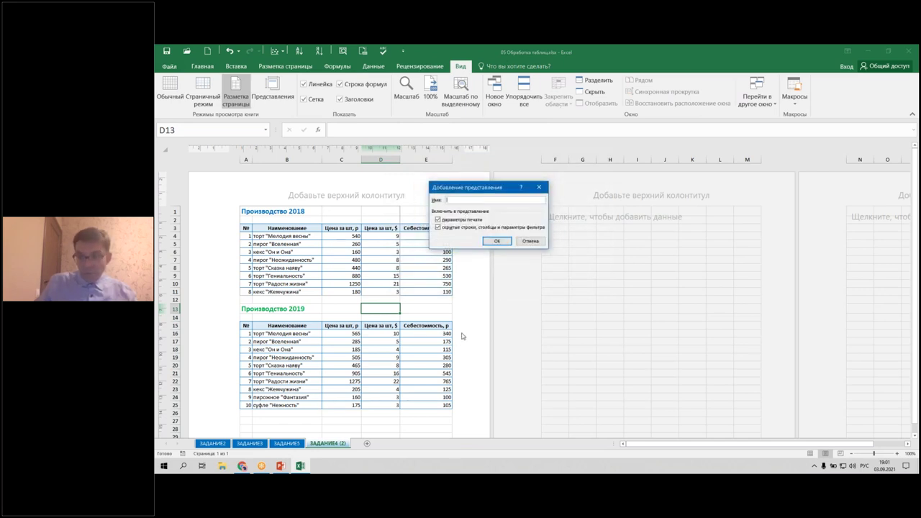
type("Задание 4")
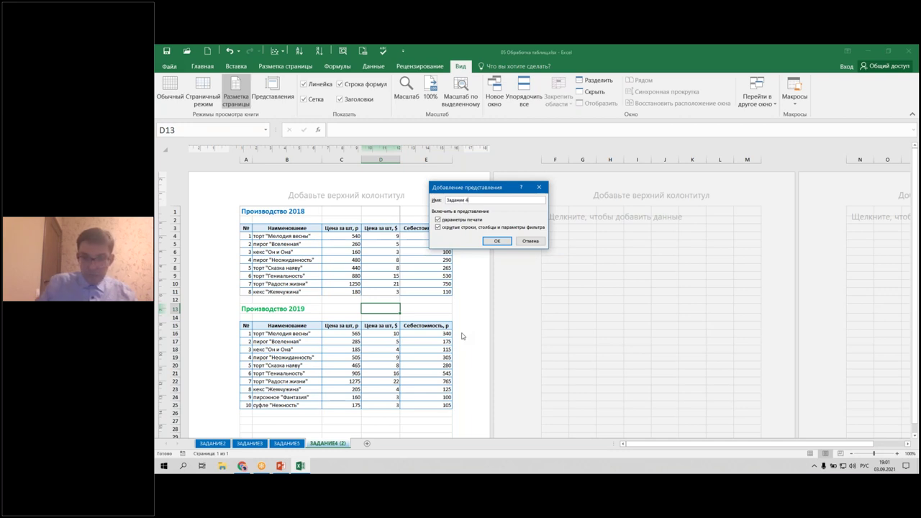
type("_2018")
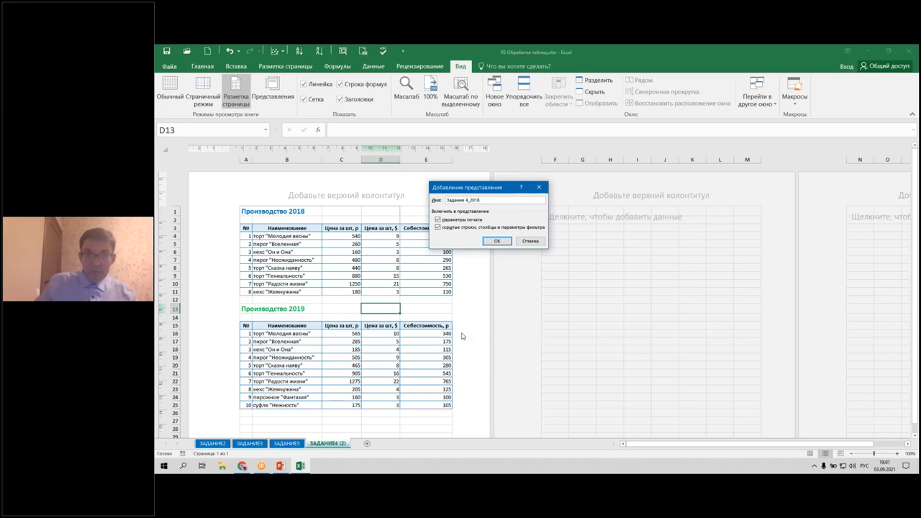
left_click(506, 243)
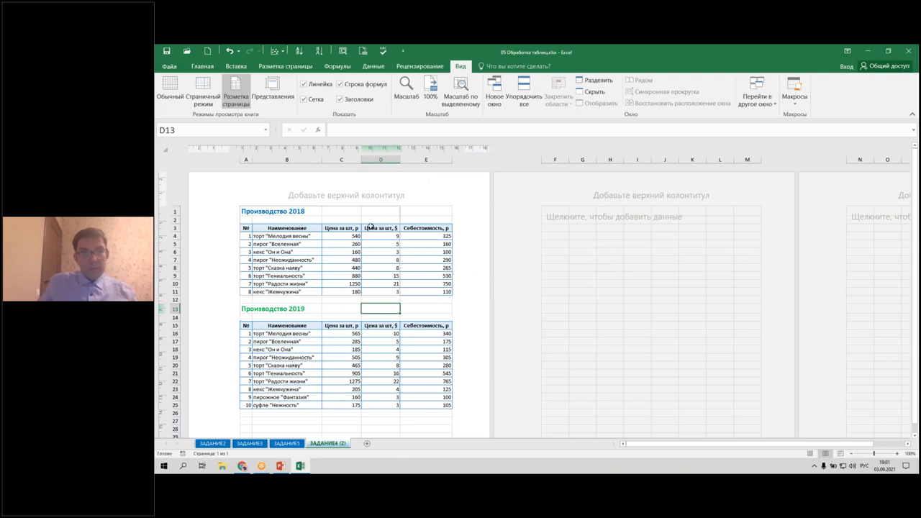
Preview printing to confirm only the 2018 table prints without a header.
left_click(308, 67)
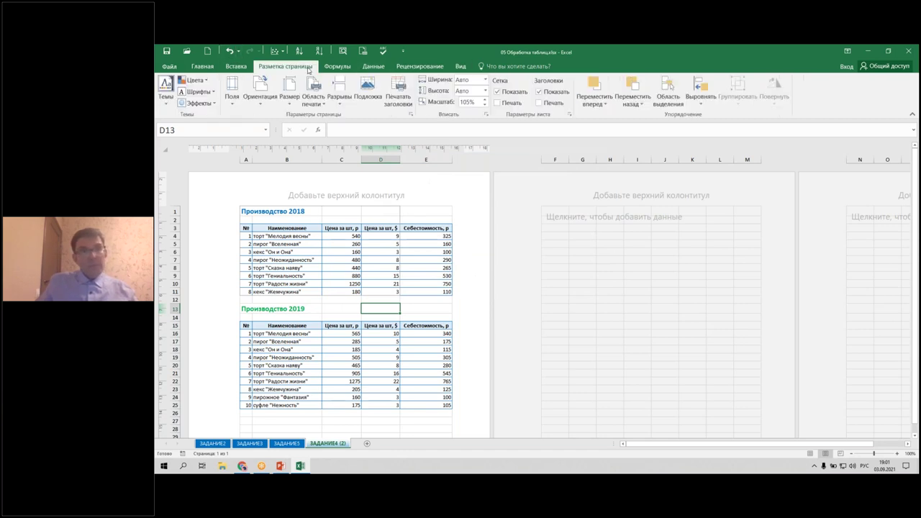
left_click(169, 67)
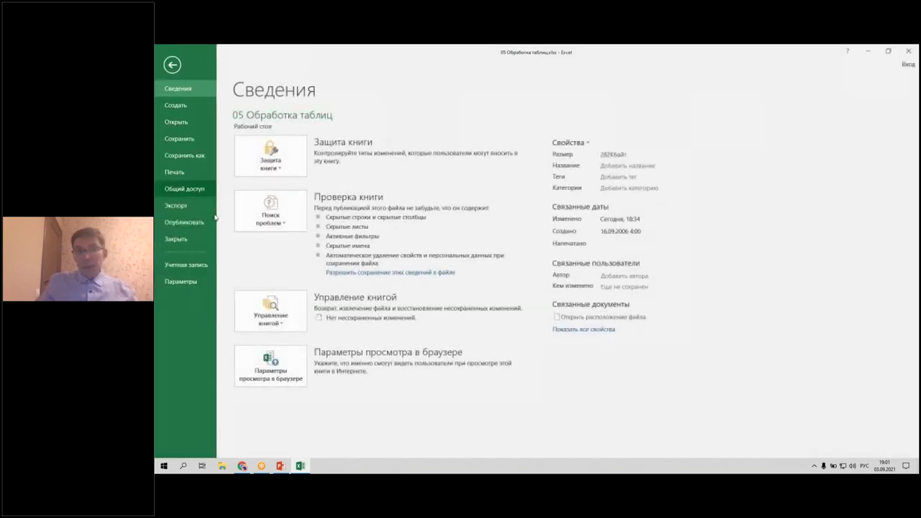
left_click(174, 172)
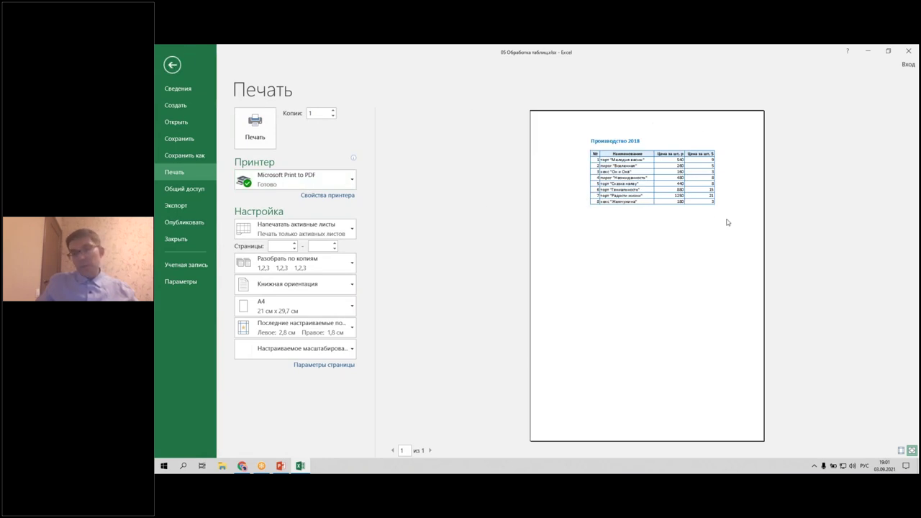
left_click(912, 451)
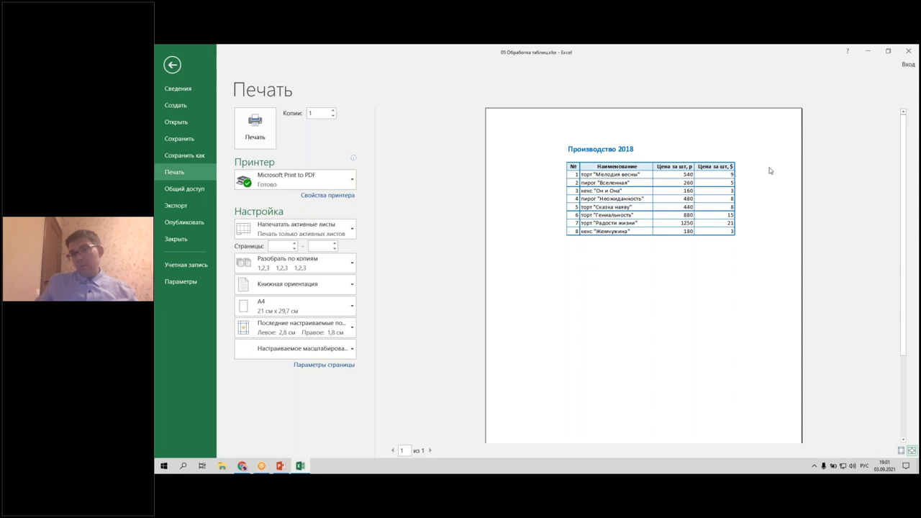
left_click(172, 65)
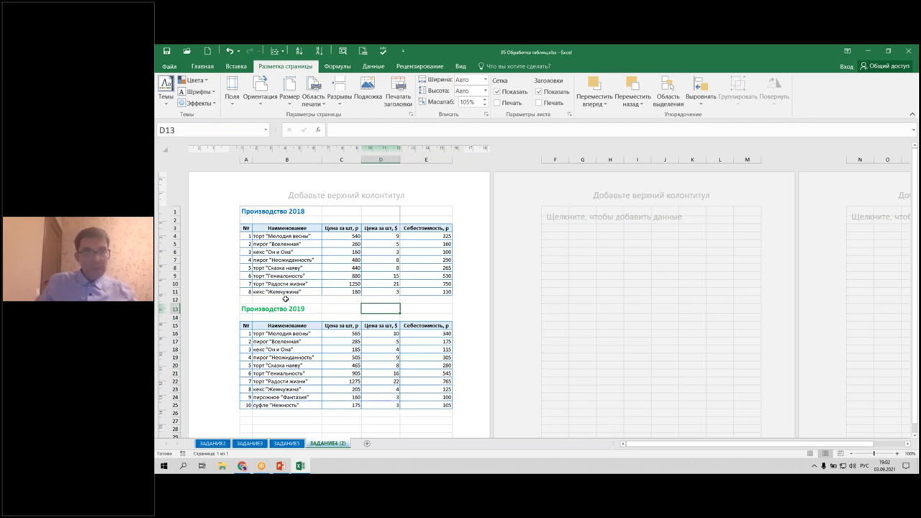
Replace the print area with the 2019 table, excluding its cost column.
left_click(312, 95)
left_click(334, 135)
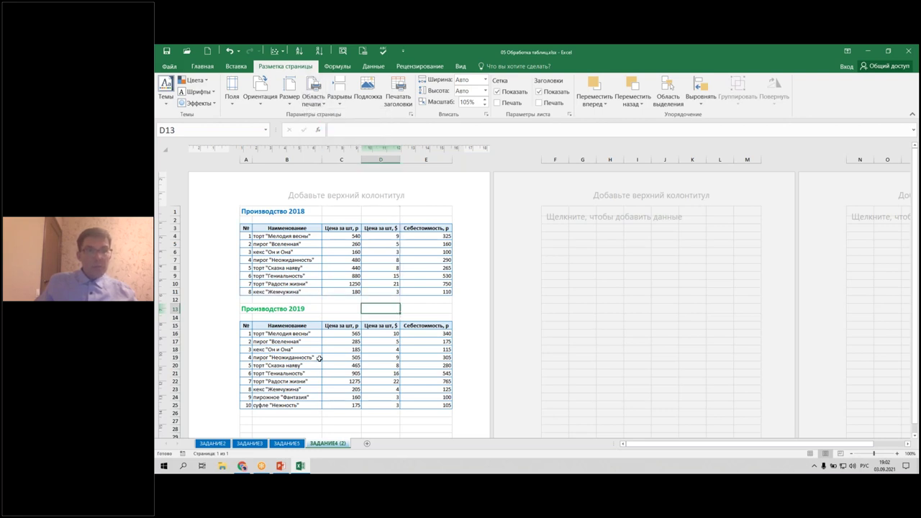
left_click_drag(244, 308, 386, 407)
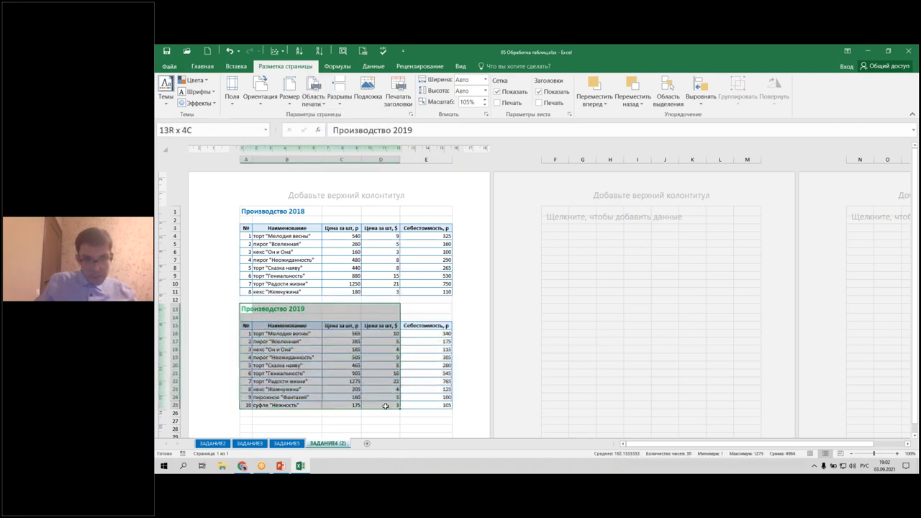
left_click(313, 100)
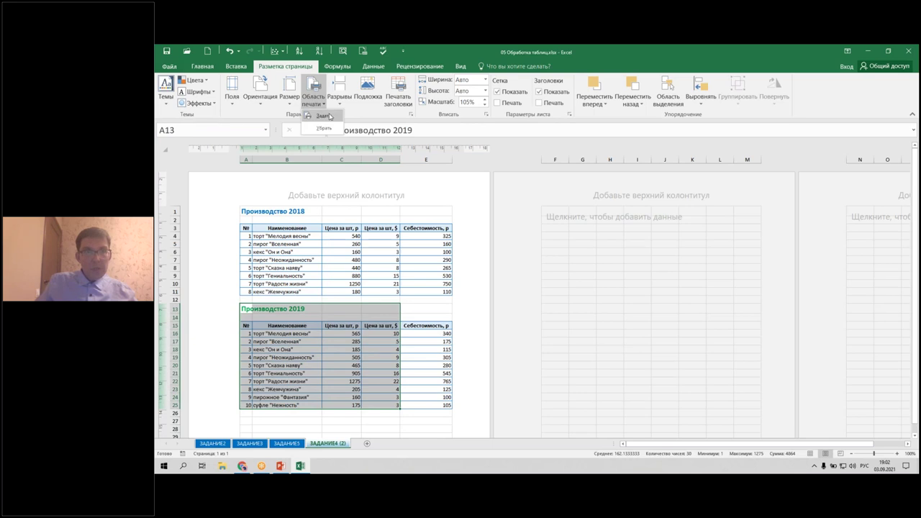
left_click(324, 116)
left_click(430, 310)
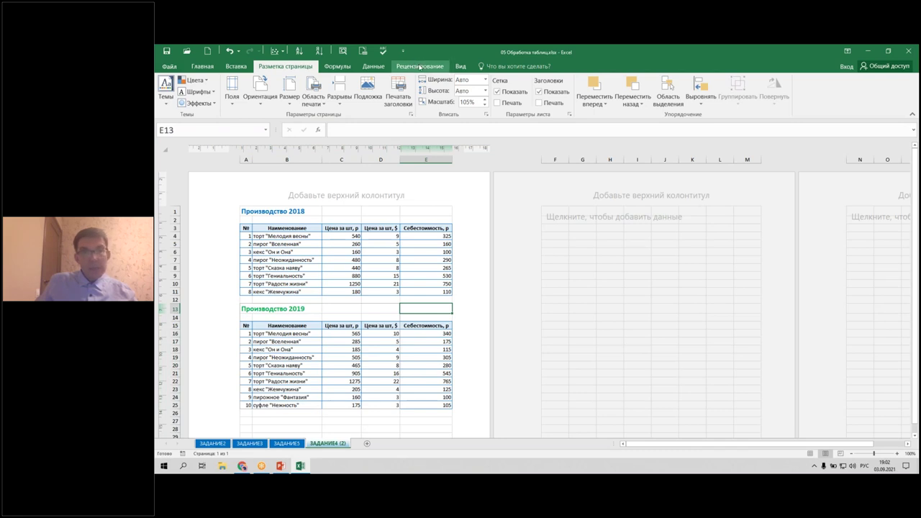
Add a custom view named Задание4_2019 with print settings included.
left_click(460, 66)
left_click(273, 90)
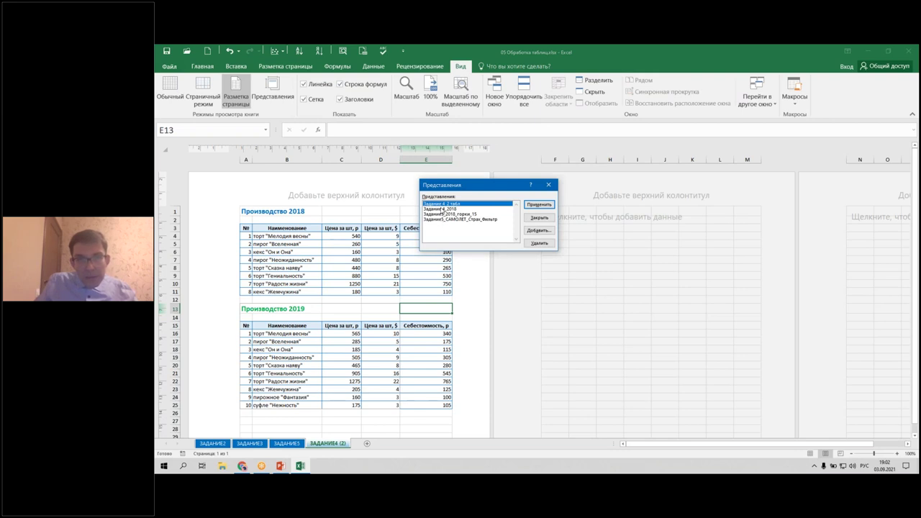
left_click(462, 209)
left_click(539, 231)
type("Задан")
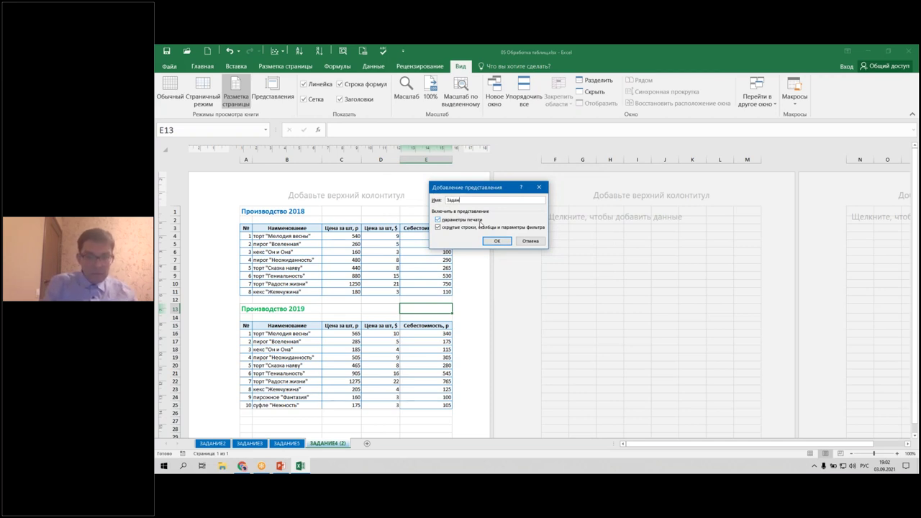
type("ие4_2019")
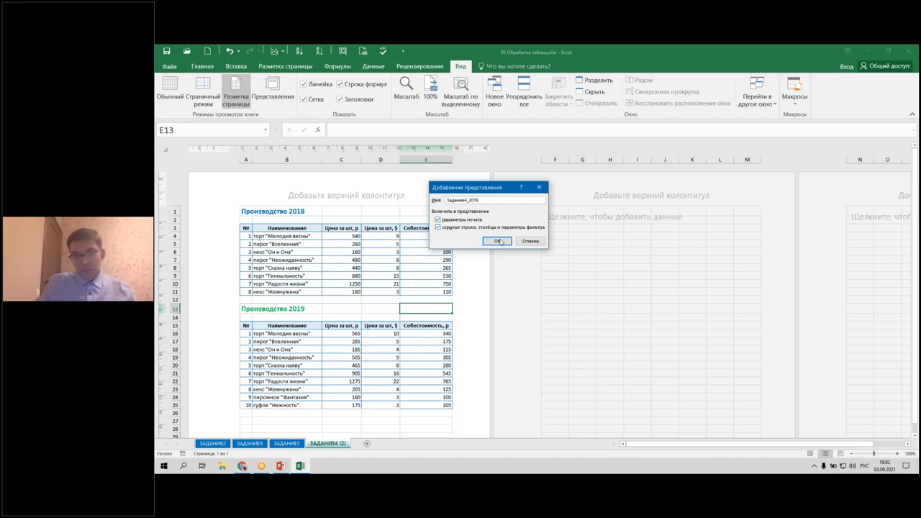
left_click(497, 241)
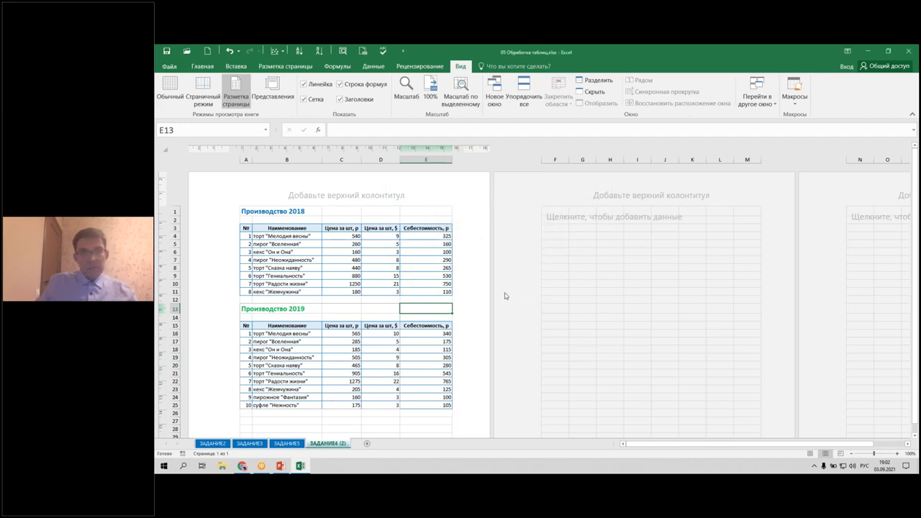
Preview printing to confirm only the Производство 2019 table prints.
left_click(169, 65)
left_click(176, 173)
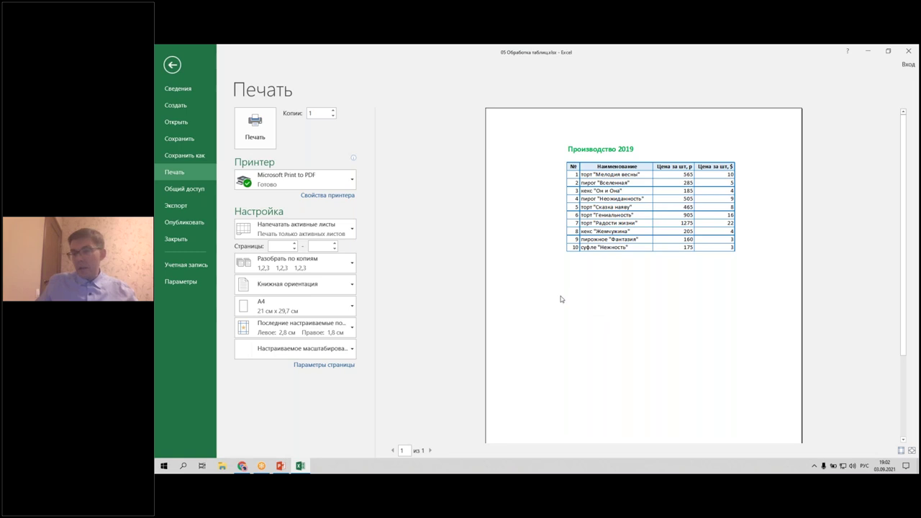
left_click(172, 64)
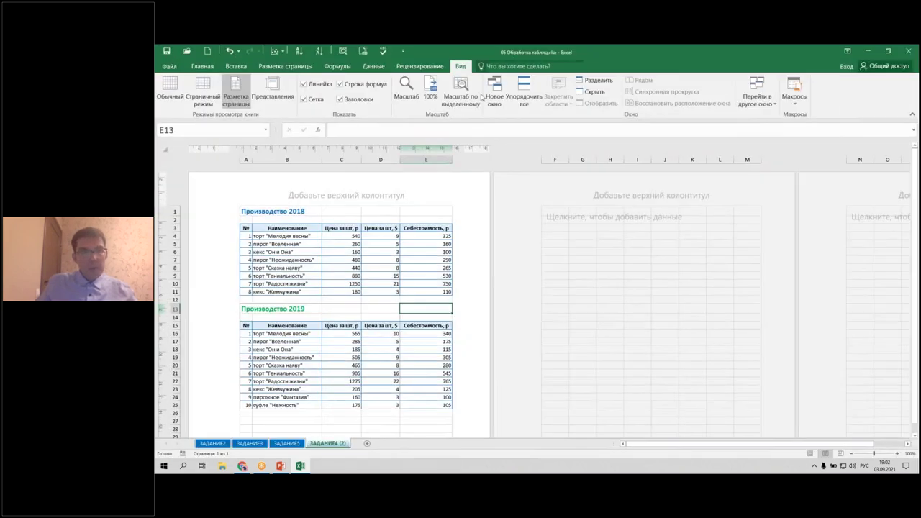
Clear the sheet's print area and select cell C5.
left_click(290, 68)
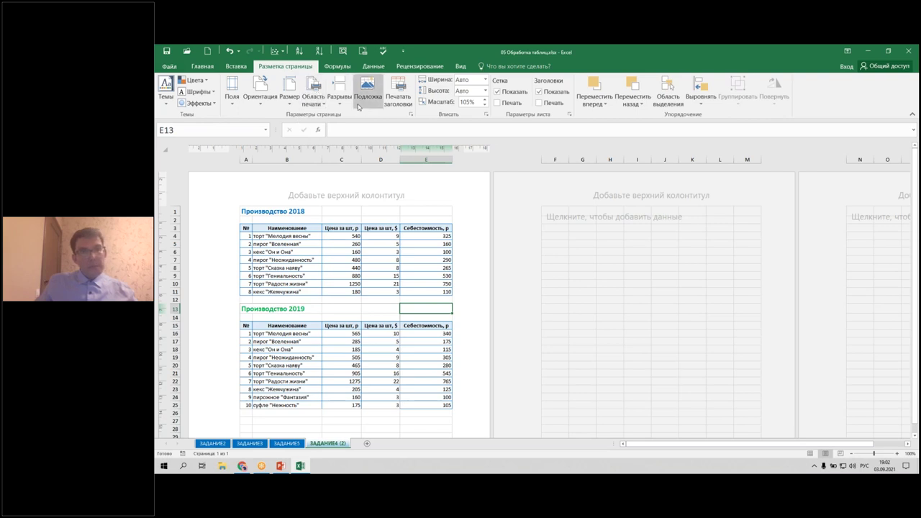
left_click(314, 97)
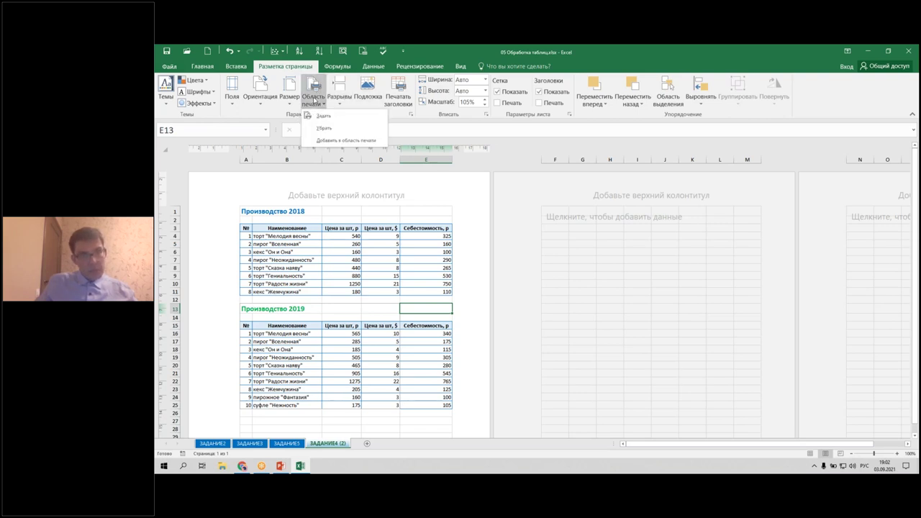
left_click(336, 134)
left_click(545, 275)
left_click(339, 244)
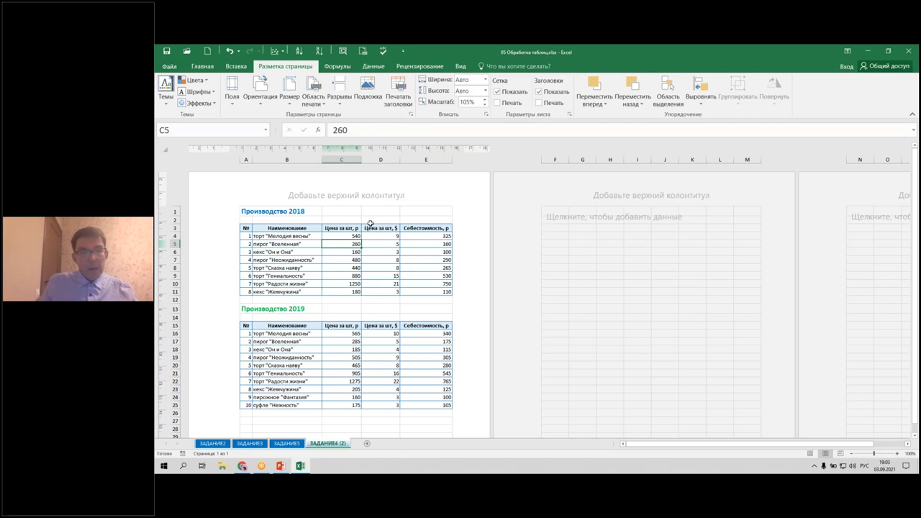
Apply the Задание 4_2018 custom view and check its print preview.
left_click(461, 66)
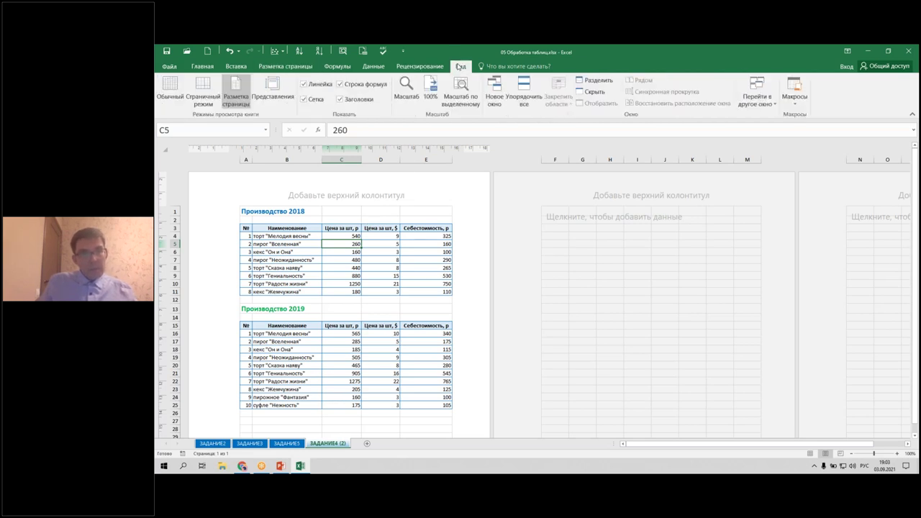
left_click(277, 91)
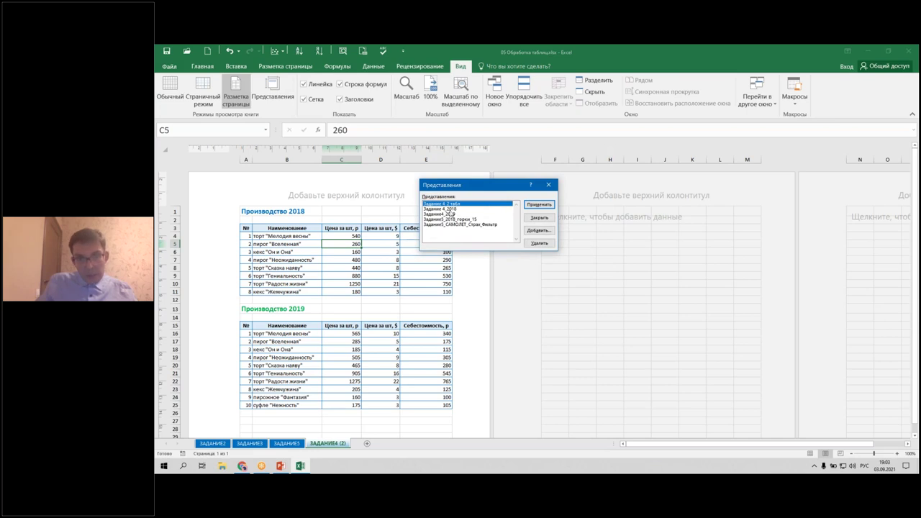
left_click(450, 209)
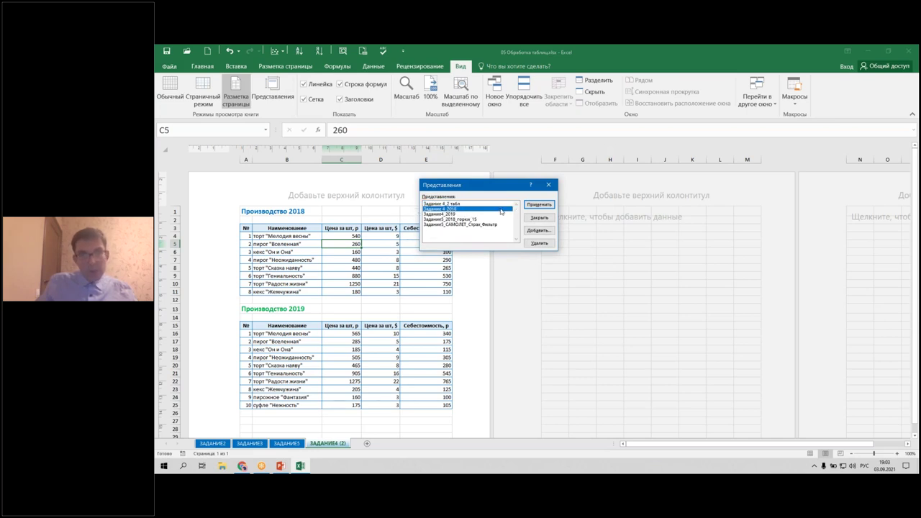
left_click(540, 205)
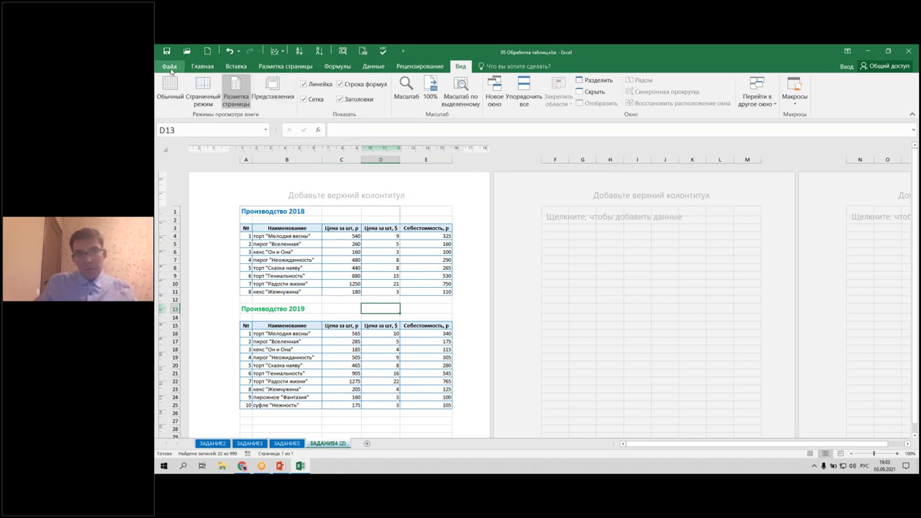
left_click(170, 66)
left_click(173, 174)
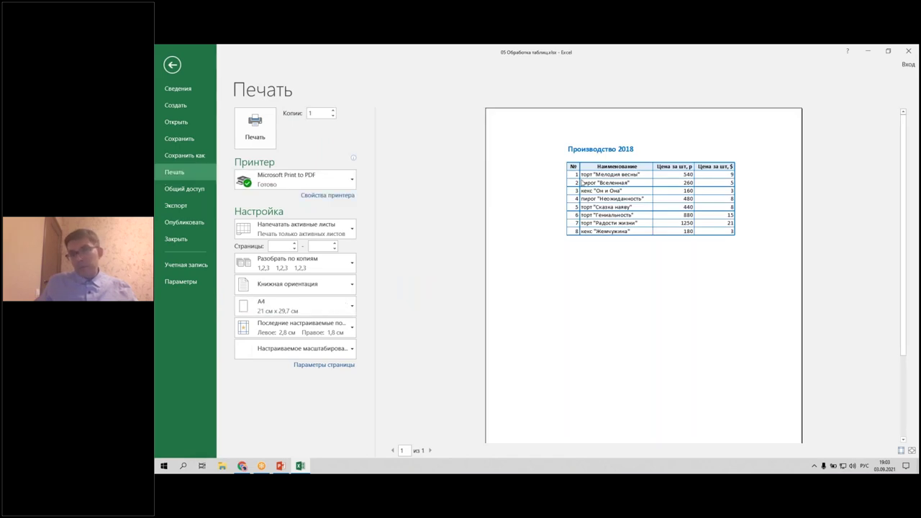
left_click(172, 65)
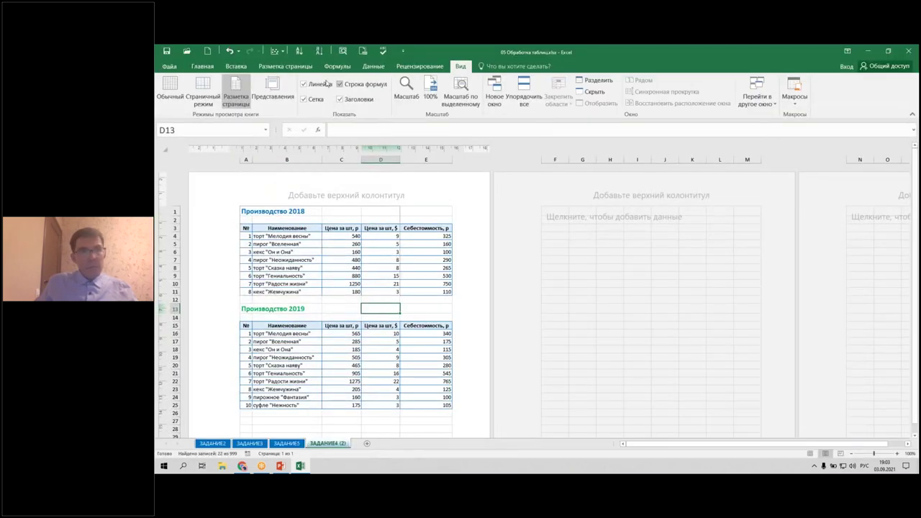
Apply the Задание4_2019 custom view and check its print preview.
left_click(273, 90)
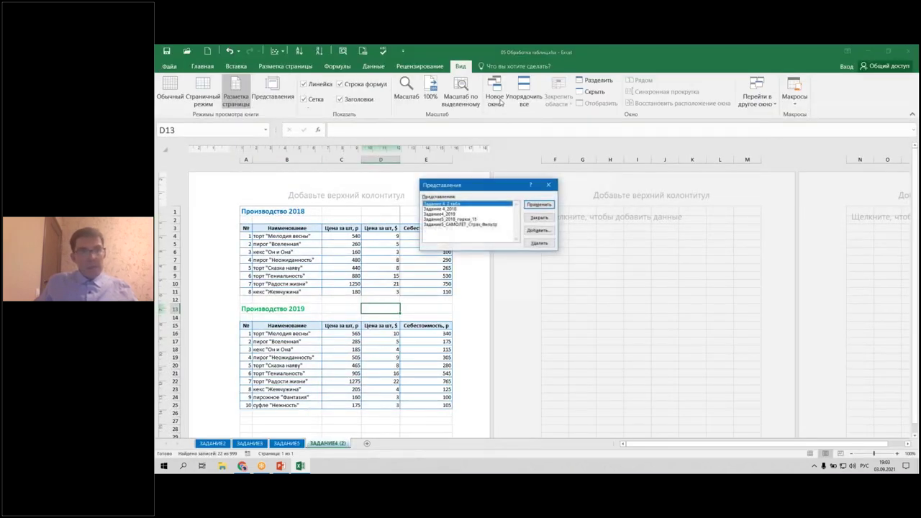
left_click(440, 214)
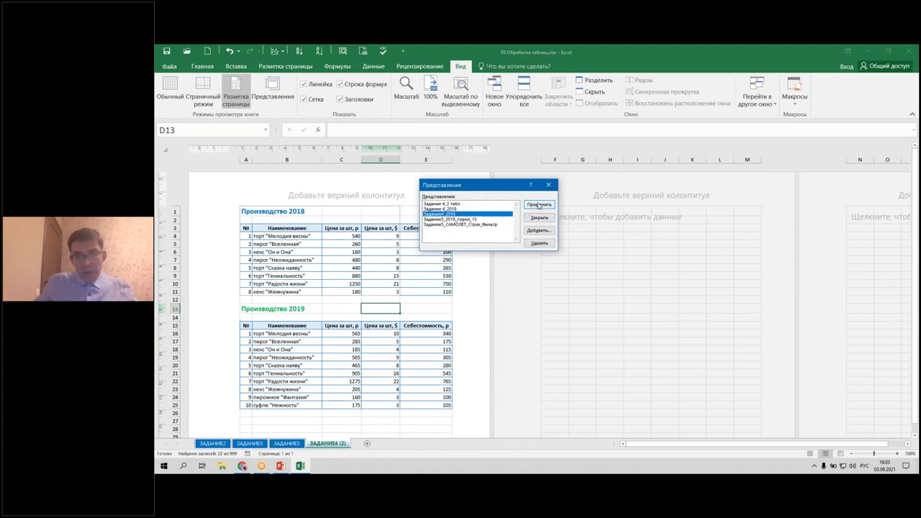
left_click(539, 204)
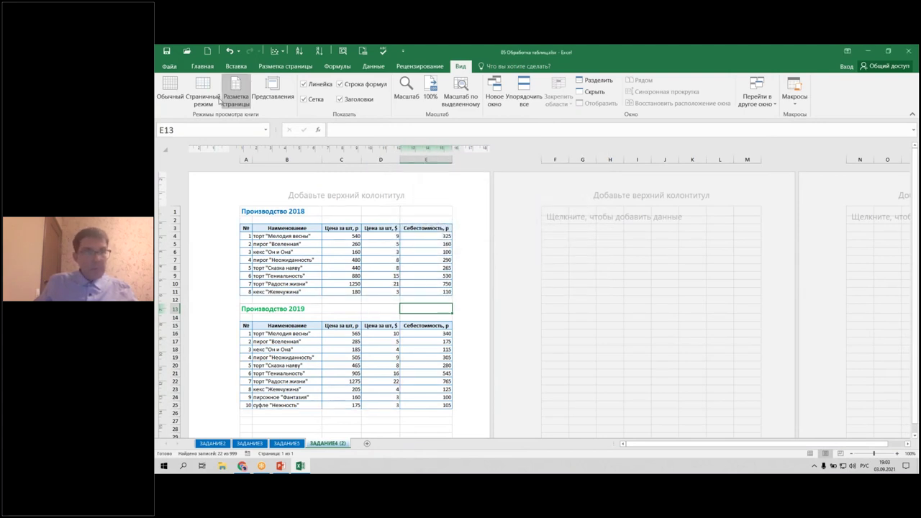
left_click(169, 66)
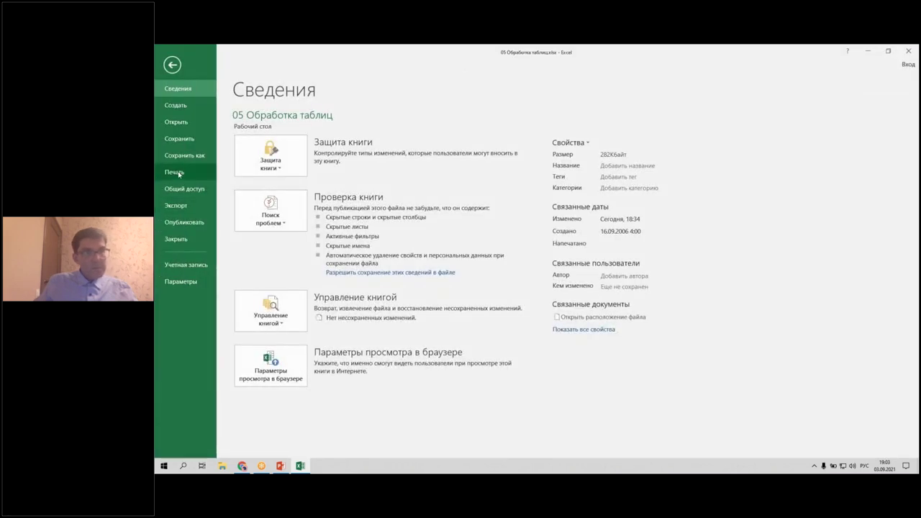
left_click(175, 172)
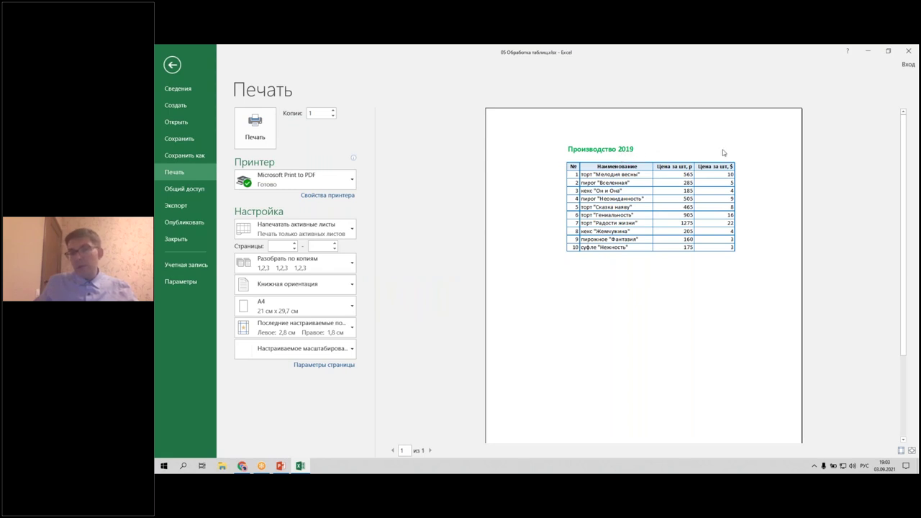
left_click(172, 65)
Apply the Задание 4_2 табл view and preview both tables under the header.
left_click(286, 96)
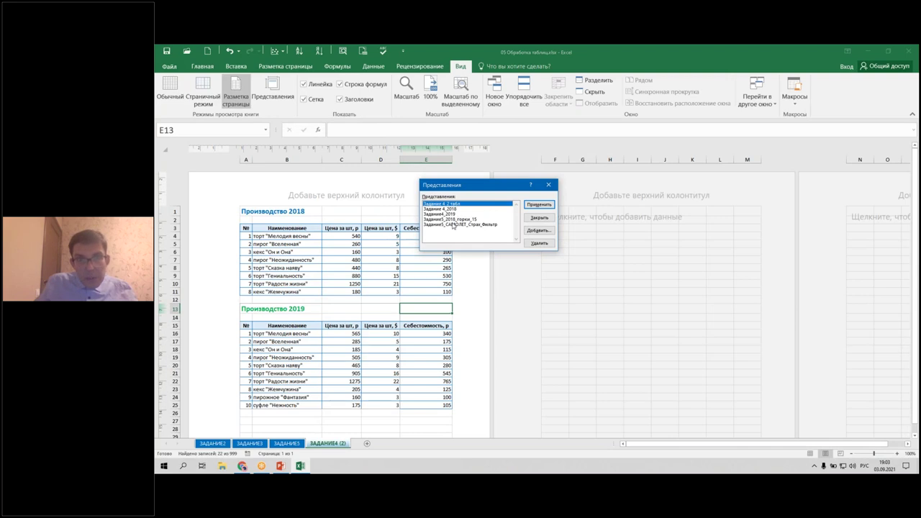
left_click(539, 205)
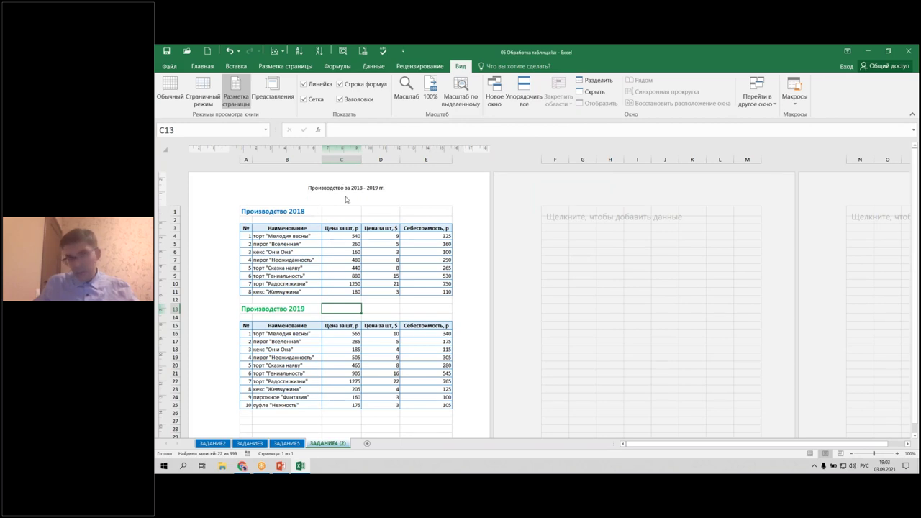
left_click(169, 66)
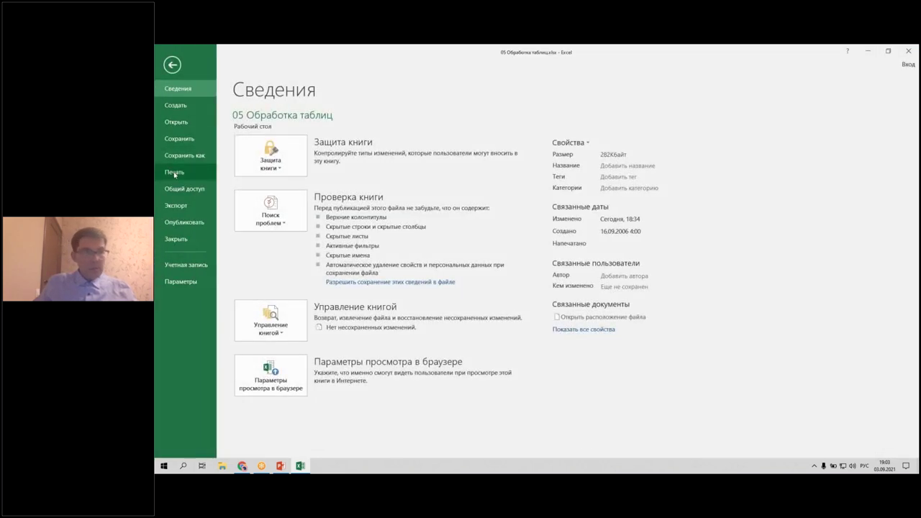
left_click(175, 177)
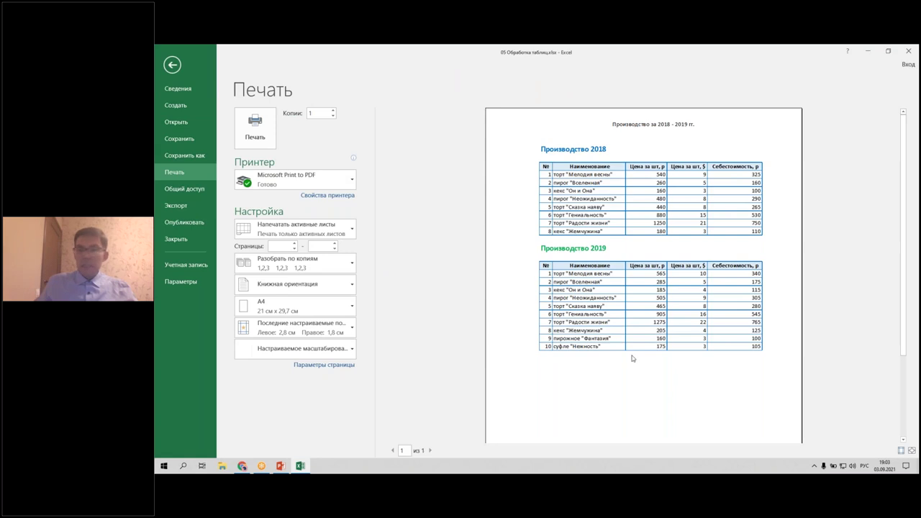
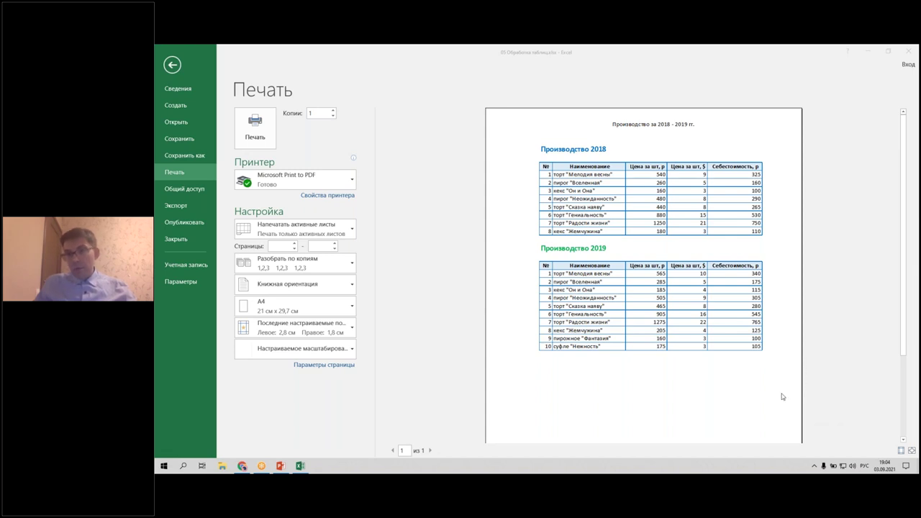
Leave the print preview for the page-layout worksheet and select cell E13.
left_click(177, 63)
left_click(171, 64)
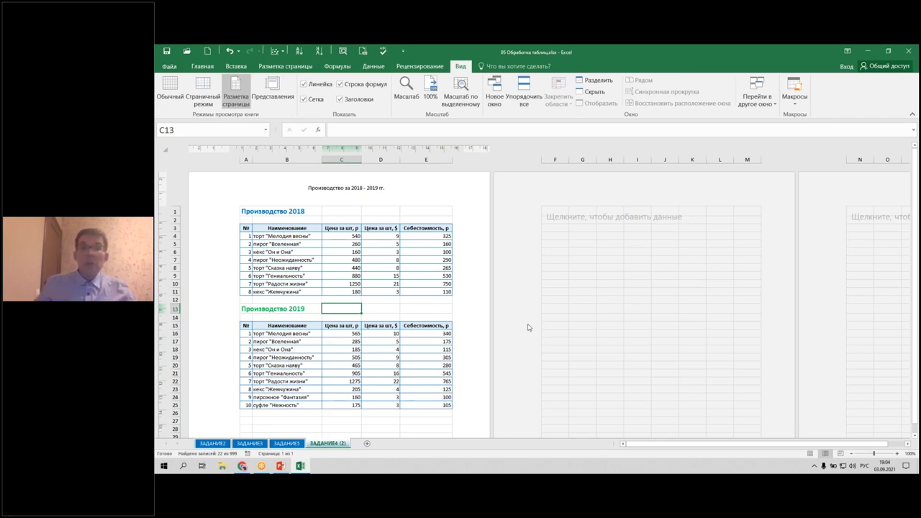
left_click(427, 306)
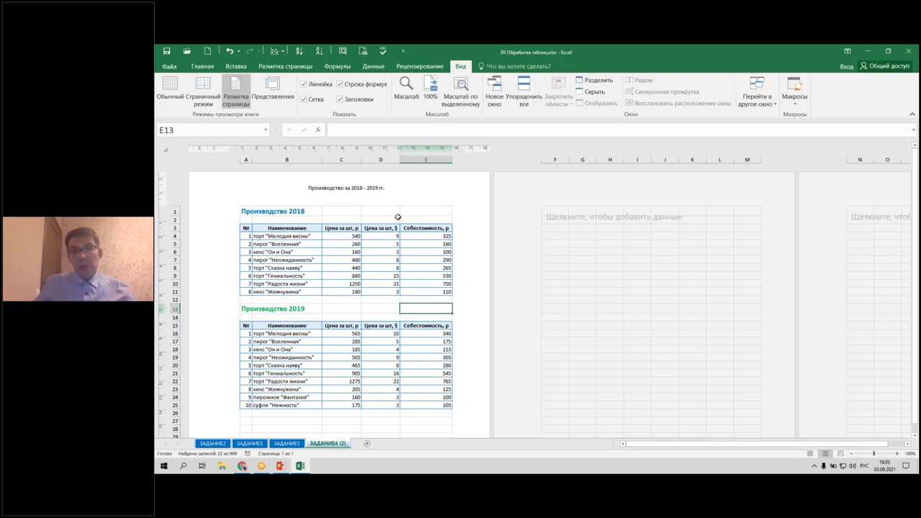
Delete the centre header title, select cell F9, and minimize Excel to the desktop.
left_click(336, 190)
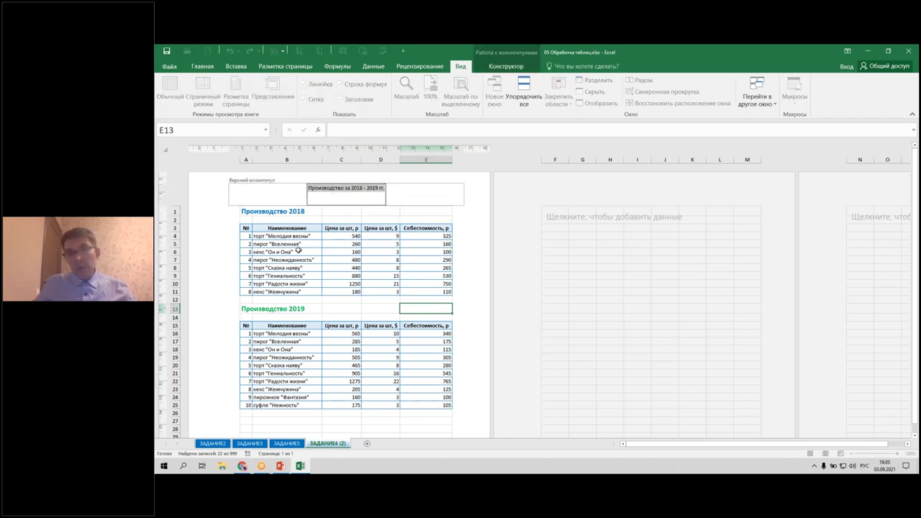
key("Delete")
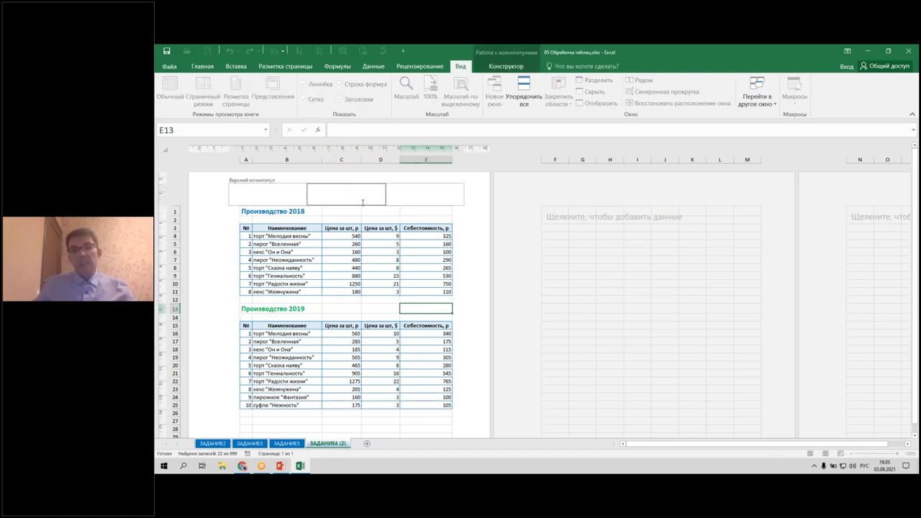
left_click(378, 300)
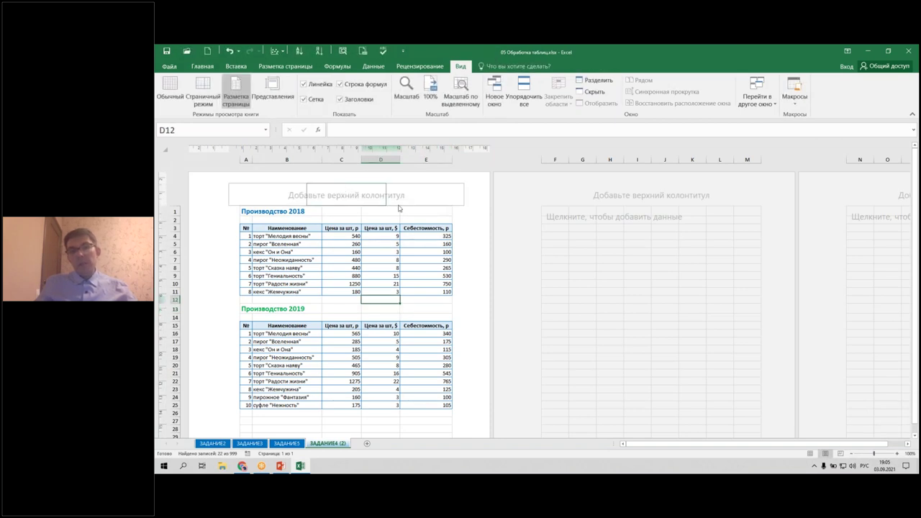
left_click(559, 276)
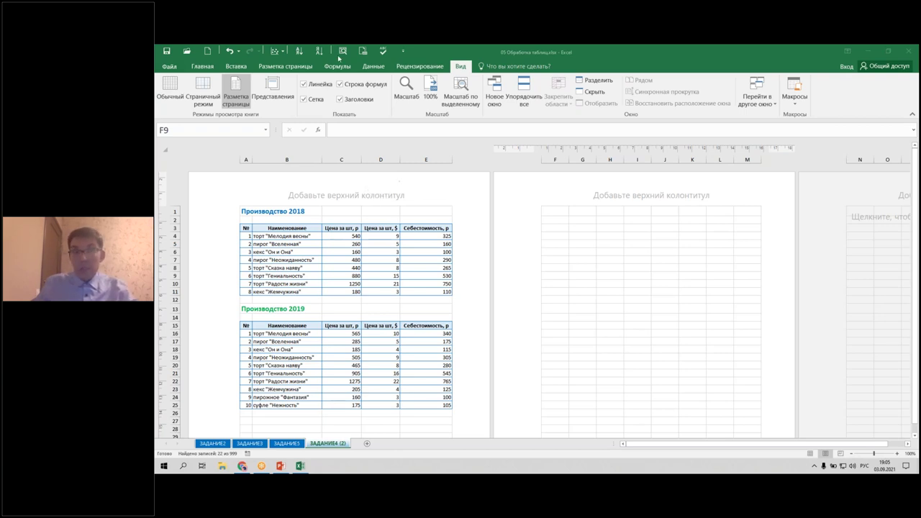
left_click(868, 52)
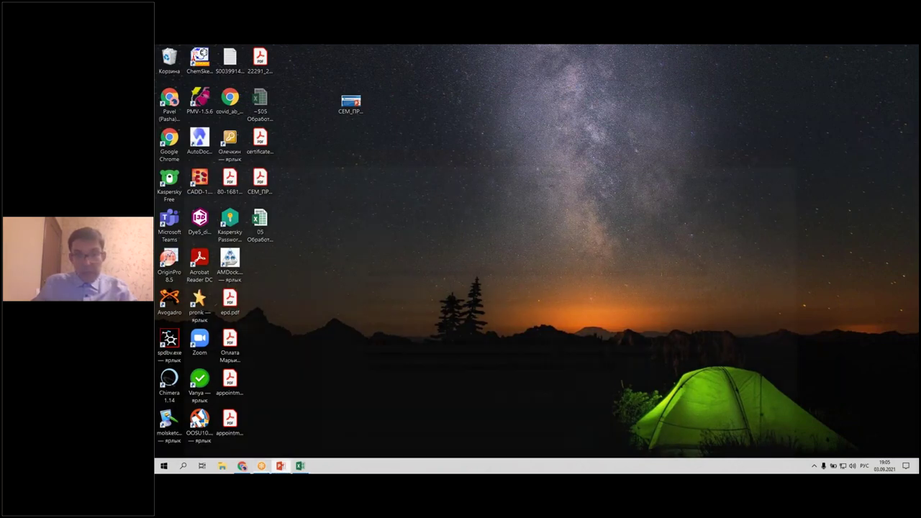
Switch to PowerPoint, run the show from slide 7, and advance past the course-format slide.
key("alt+Tab")
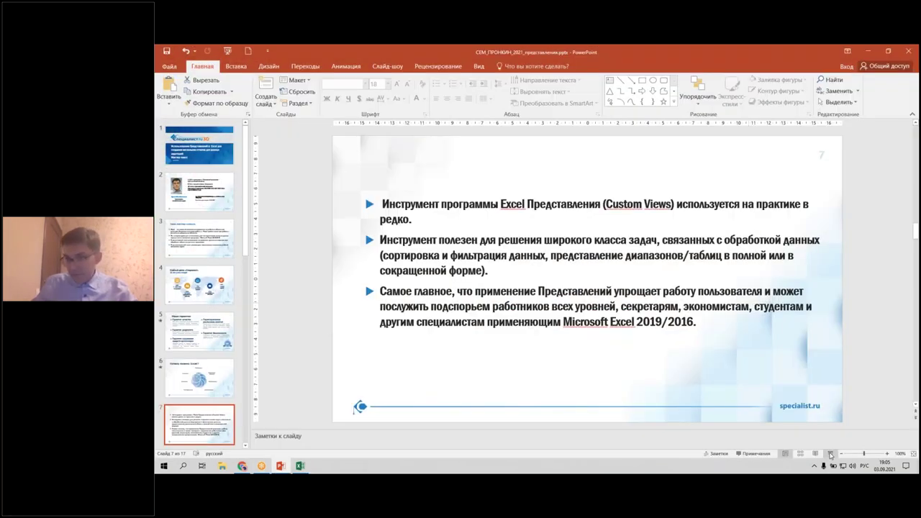
left_click(830, 454)
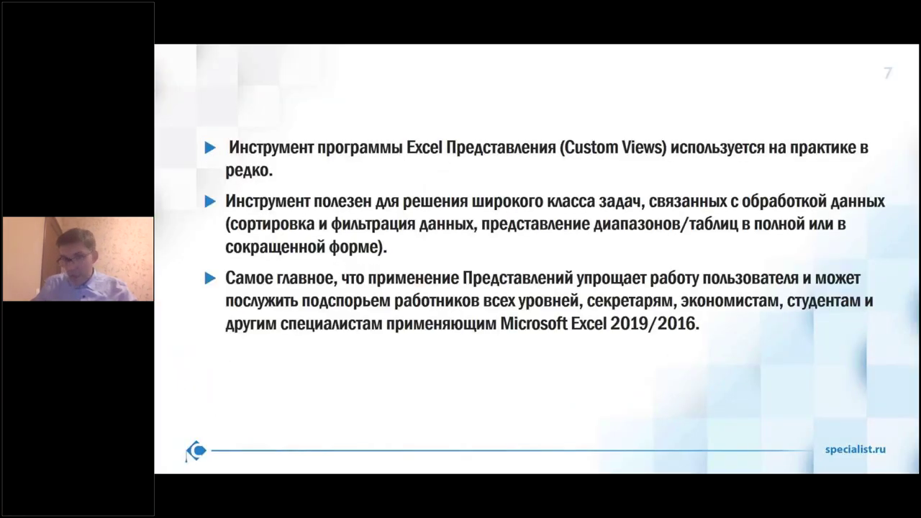
left_click(487, 366)
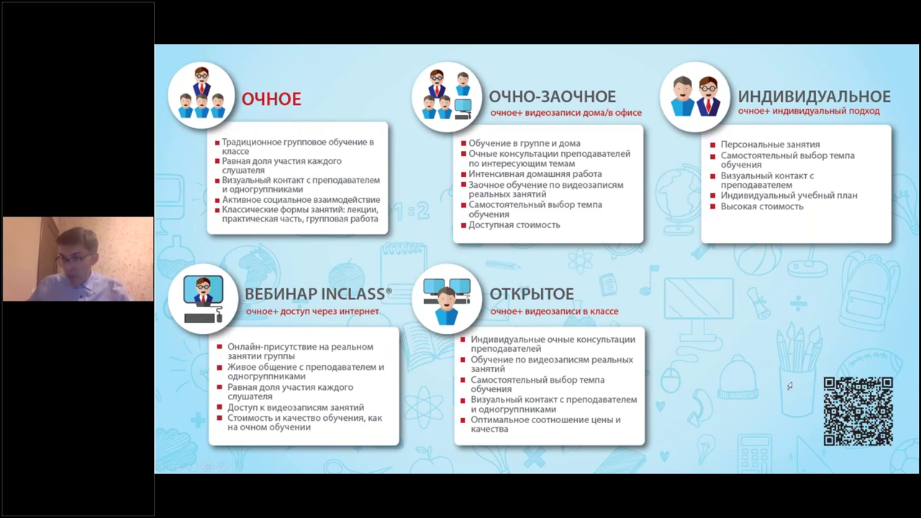
left_click(721, 366)
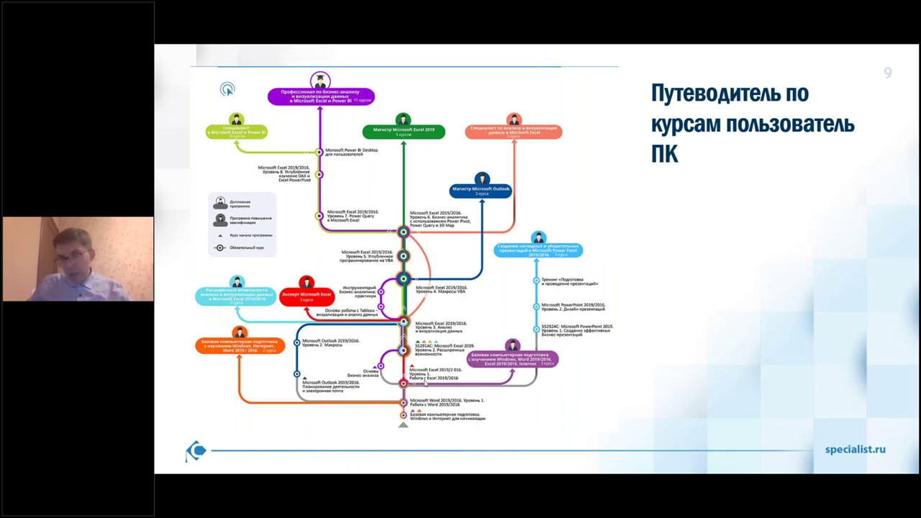
Advance through the enlarged course map and office-management guide to the Excel Level 1 slide.
left_click(580, 400)
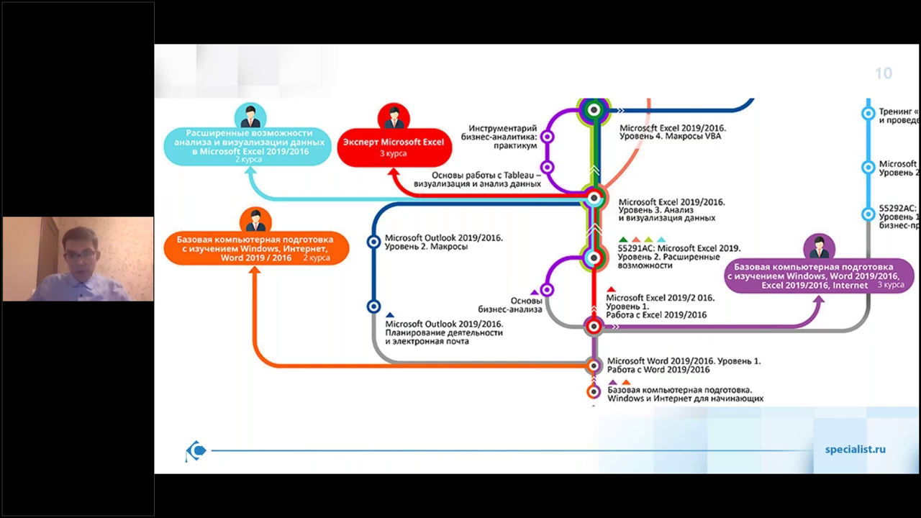
left_click(495, 226)
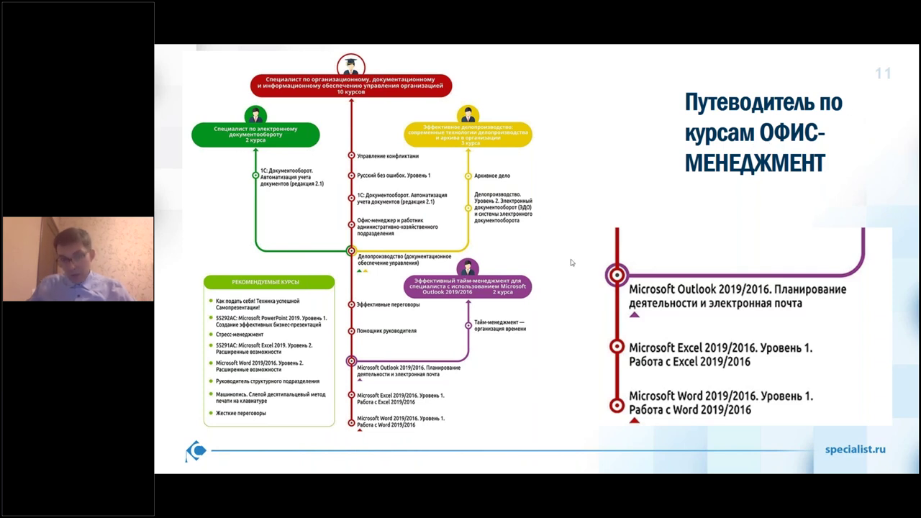
left_click(508, 223)
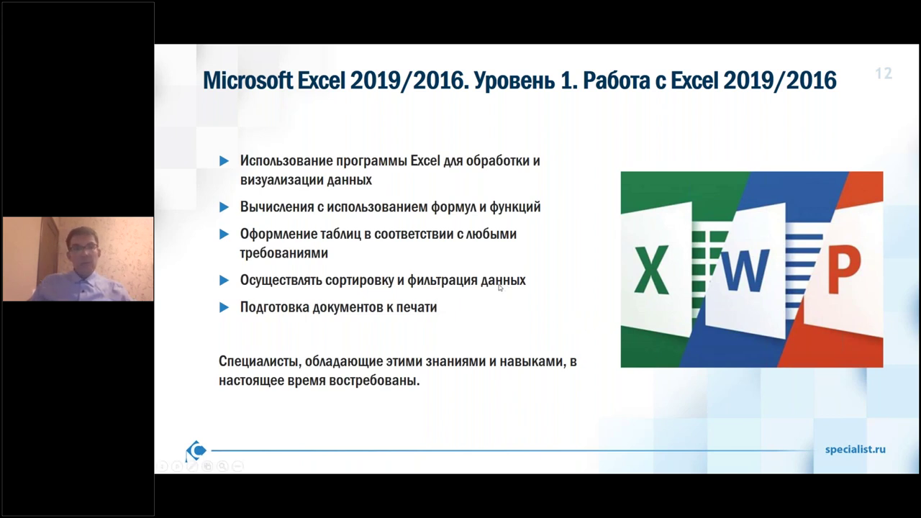
Advance to slide 13 'Особенности курса' and bring up the slide show options menu.
left_click(384, 288)
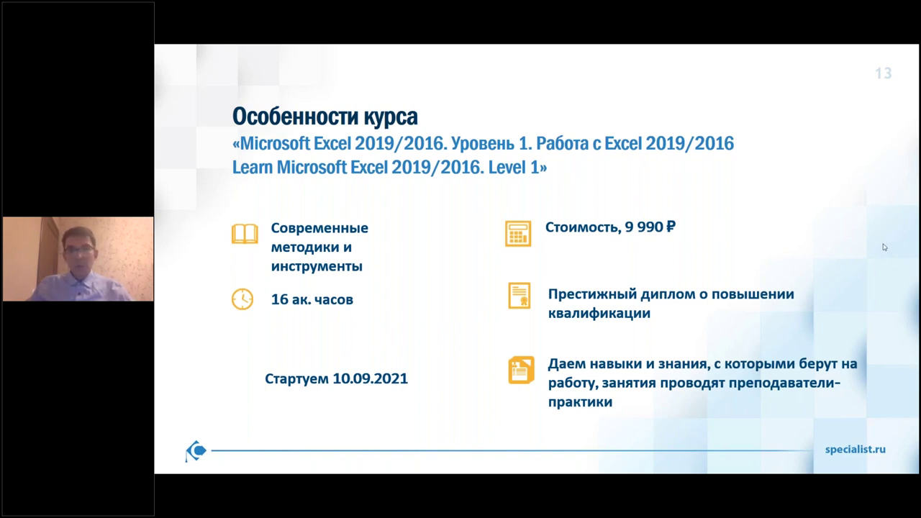
right_click(883, 212)
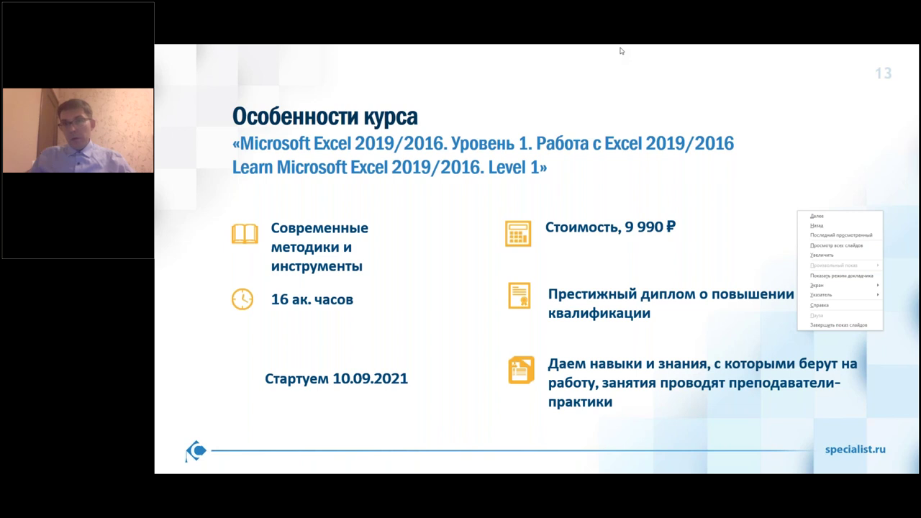
Dismiss the menu, reveal the start-date icon, advance to slide 14 'Открытое обучение', then show the desktop.
left_click(483, 200)
left_click(475, 203)
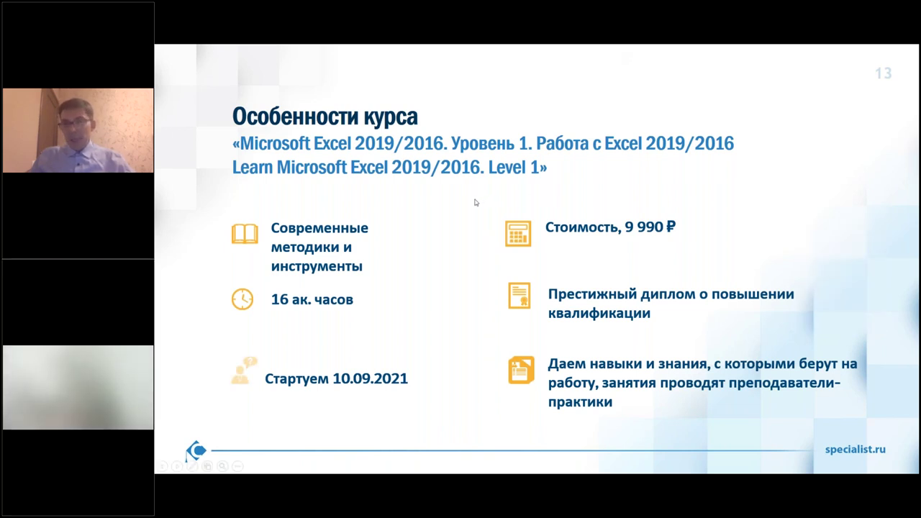
left_click(472, 206)
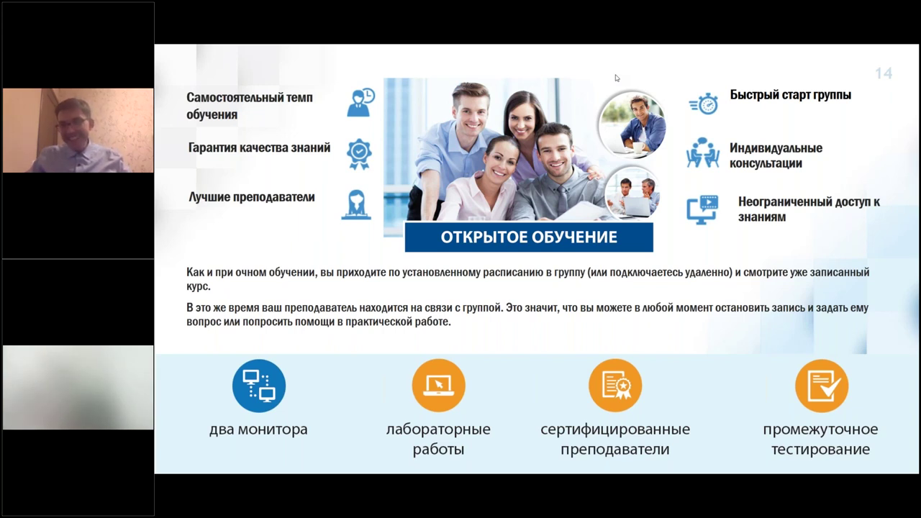
key("super+d")
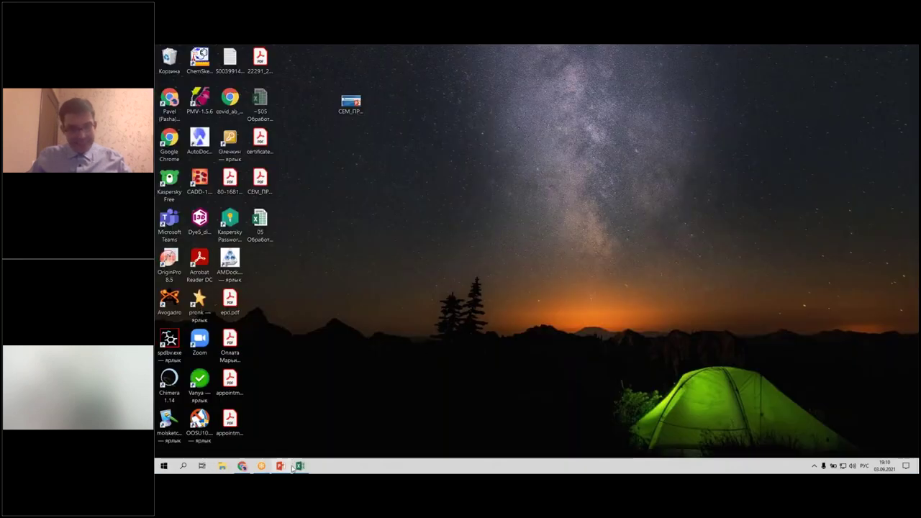
Restore the Excel workbook on sheet ЗАДАНИЕ4 (2) and select cell G3.
left_click(300, 466)
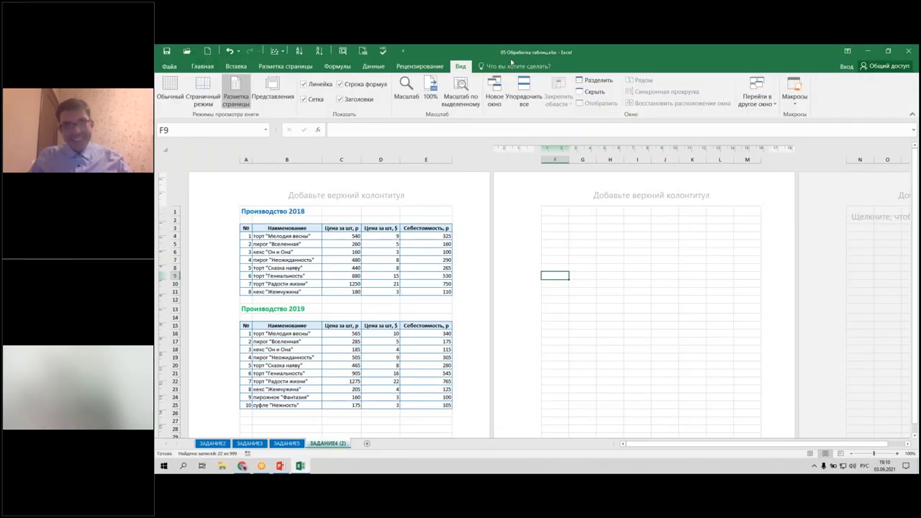
left_click(582, 275)
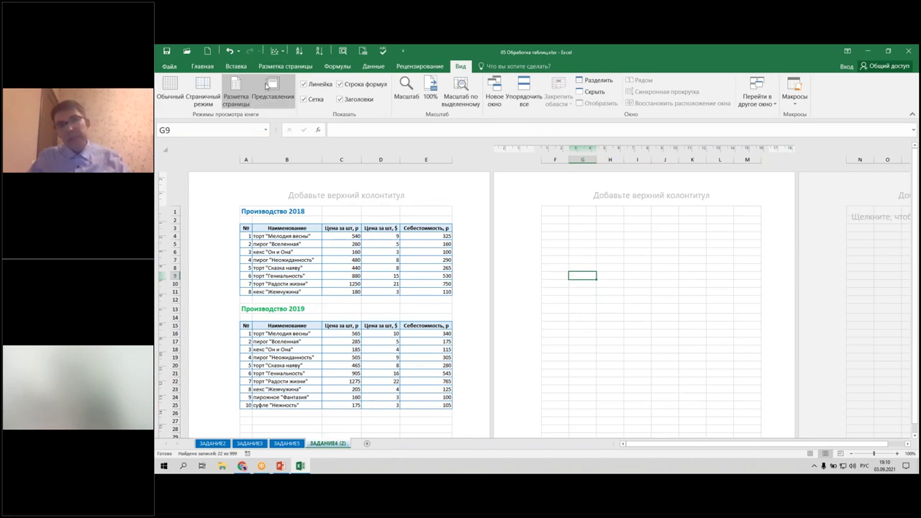
key("Up")
key("Up")
key("Up")
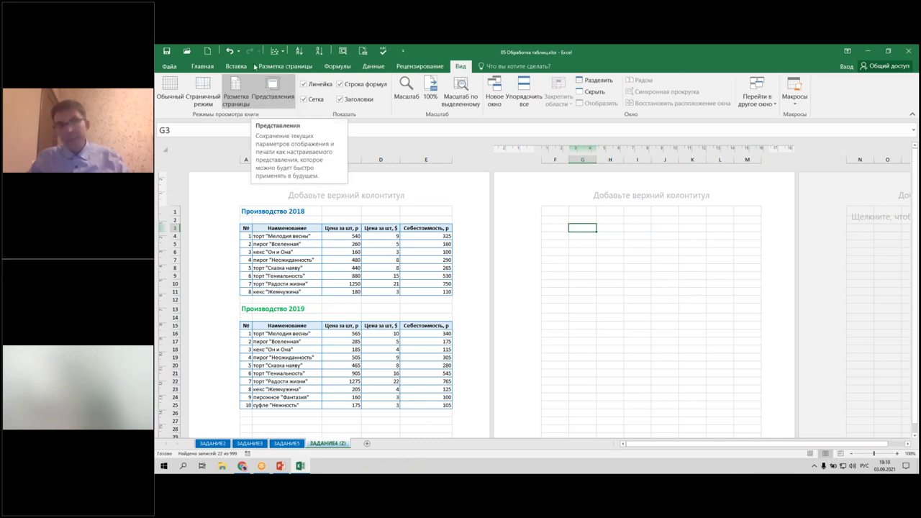
Switch from Главная back to Вид and display the ribbon KeyTips with Alt.
left_click(202, 66)
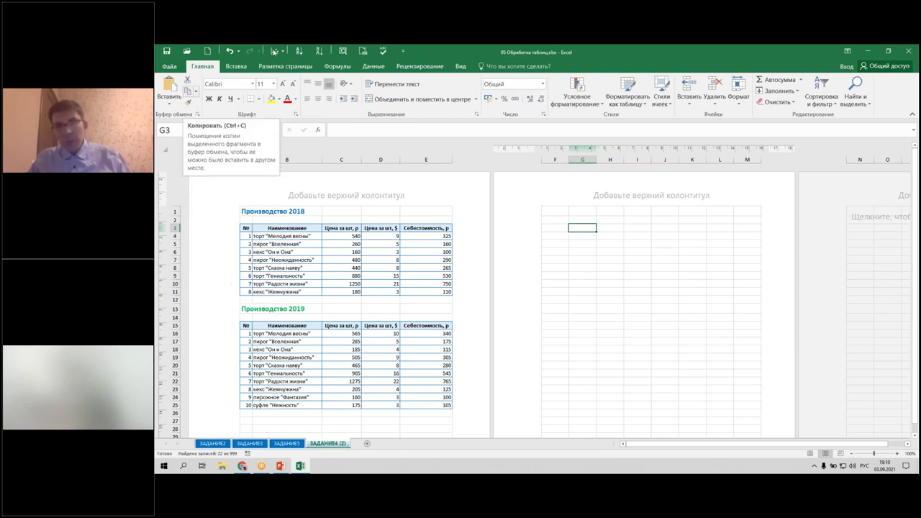
left_click(459, 66)
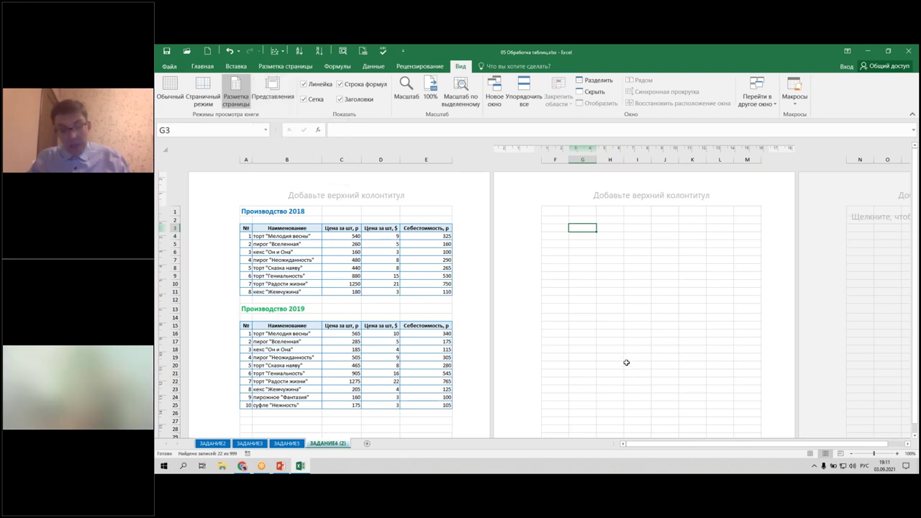
key("alt")
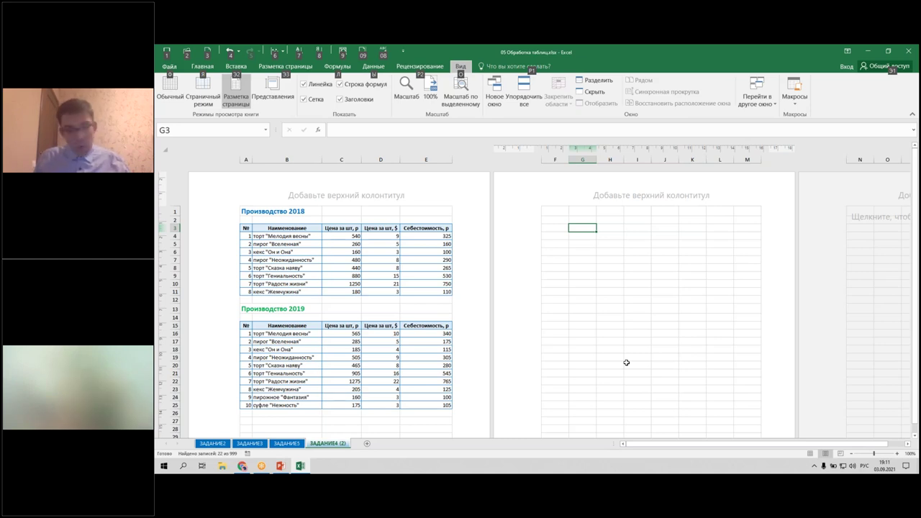
key("о")
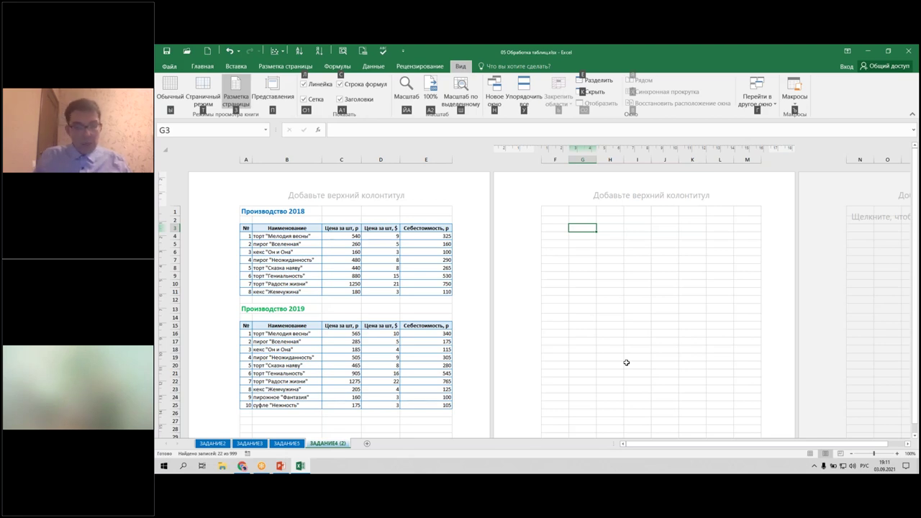
key("Escape")
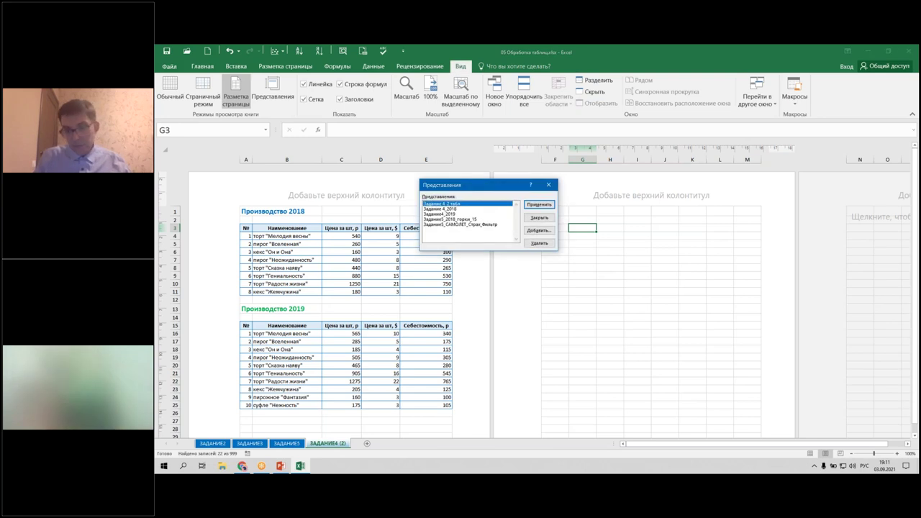
key("Down")
key("Down")
key("Down")
key("Down")
key("Up")
key("Up")
key("Up")
key("Up")
key("Down")
key("Down")
key("Down")
key("Down")
key("Up")
key("Up")
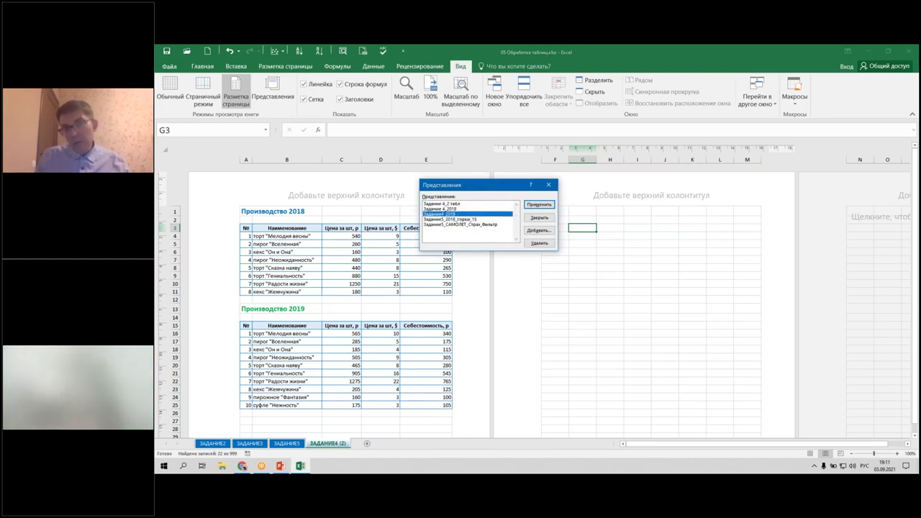
key("Up")
key("Up")
key("Down")
key("Down")
key("Down")
key("Down")
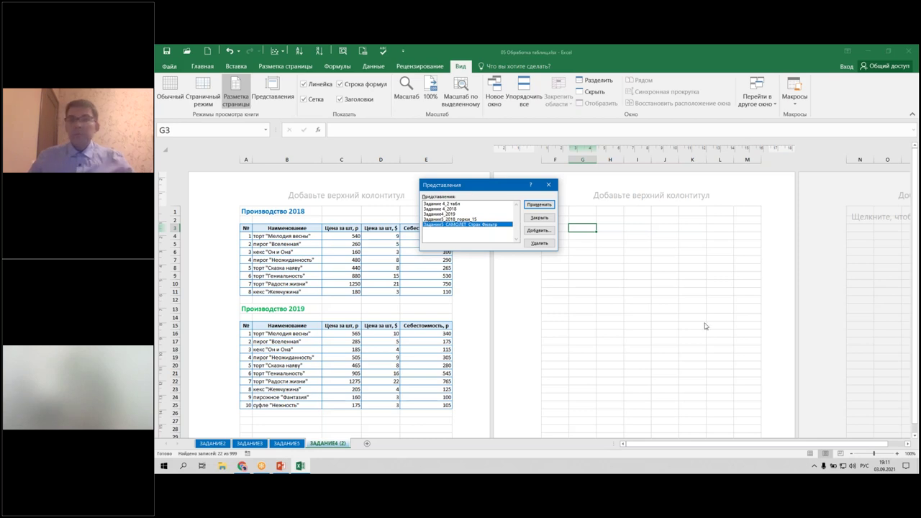
left_click(539, 230)
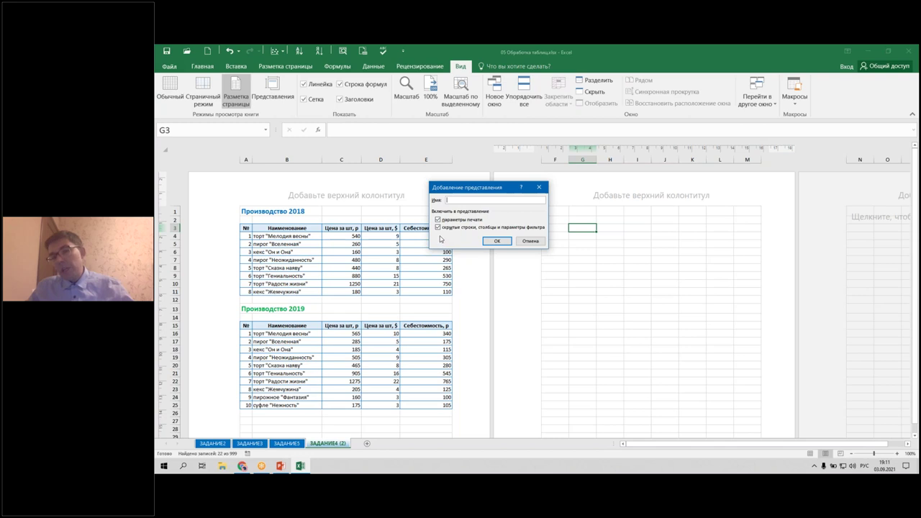
Move the Add View dialog aside, cancel it without adding a view, and select cell H13.
left_click_drag(458, 189, 508, 227)
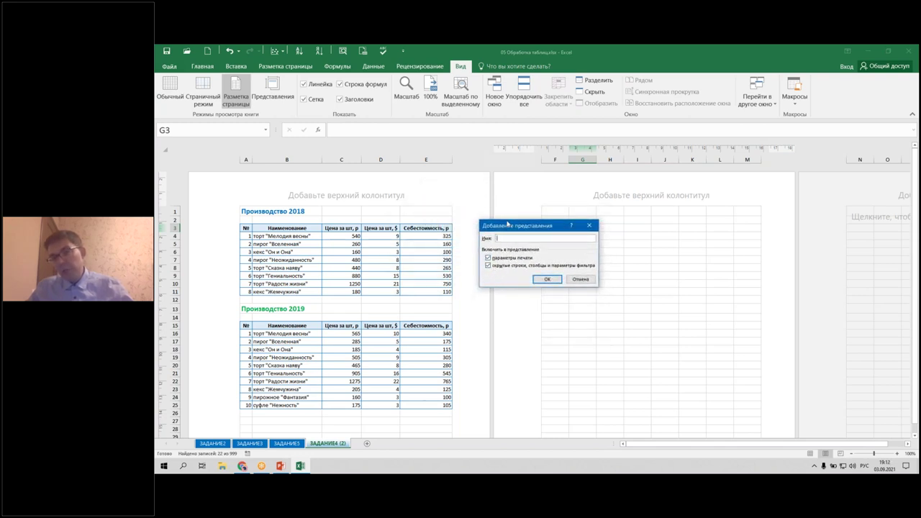
left_click(581, 279)
left_click(604, 311)
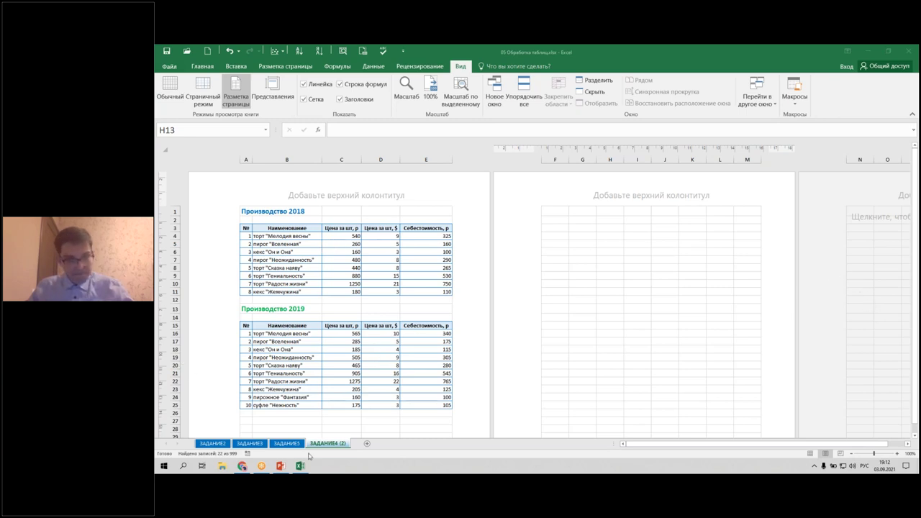
Switch to Chrome and go from the class page to the Specialist main website.
left_click(241, 468)
scroll(379, 262, "up", 5)
scroll(379, 261, "up", 5)
scroll(379, 261, "up", 10)
scroll(380, 261, "up", 5)
scroll(414, 113, "right", 3)
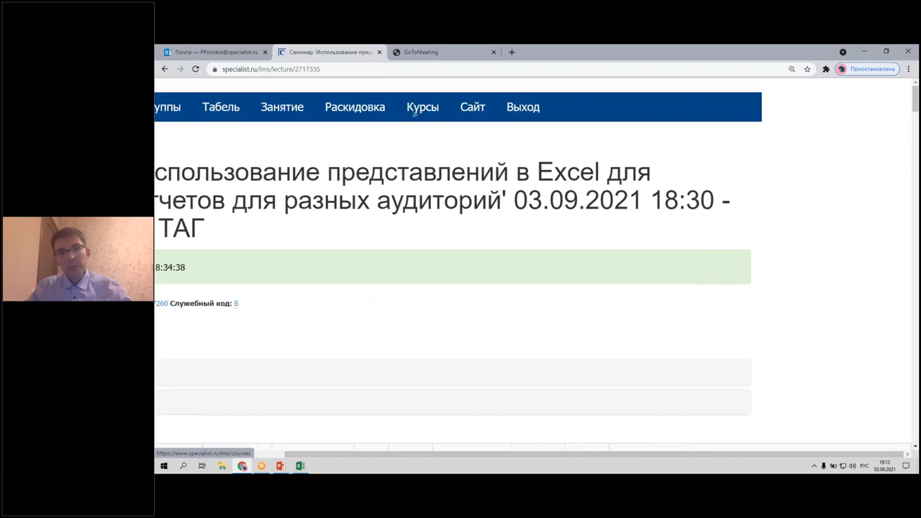
left_click(474, 107)
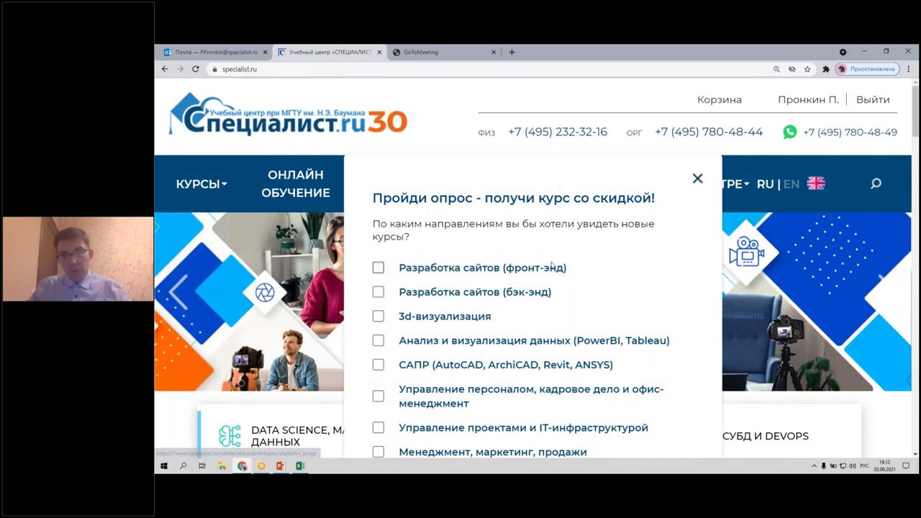
Scroll to the Курсы section and open Курсы по бизнес-аналитике.
scroll(553, 265, "down", 3)
scroll(552, 264, "down", 5)
scroll(552, 265, "down", 3)
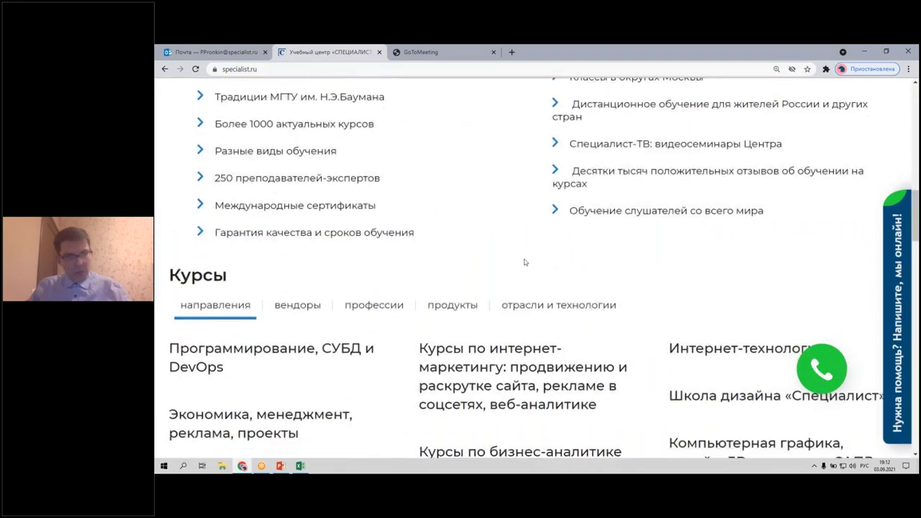
scroll(525, 263, "down", 2)
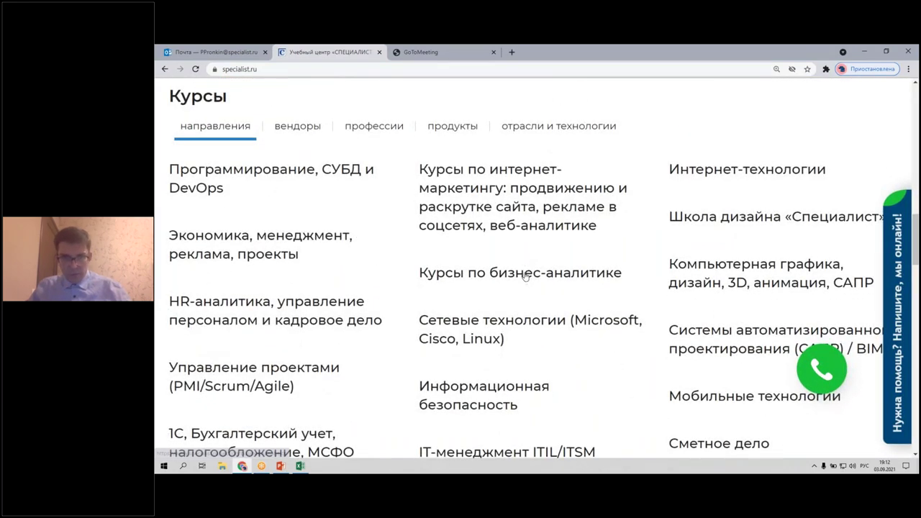
left_click(524, 276)
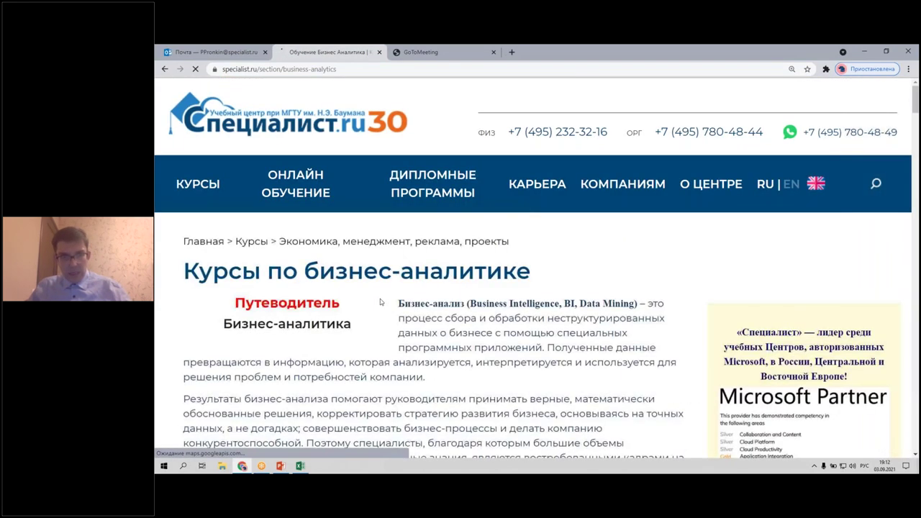
Zoom the business analytics page out with Ctrl+0 and Ctrl+minus to see more courses.
scroll(380, 299, "down", 3)
scroll(378, 299, "down", 4)
scroll(374, 300, "down", 3)
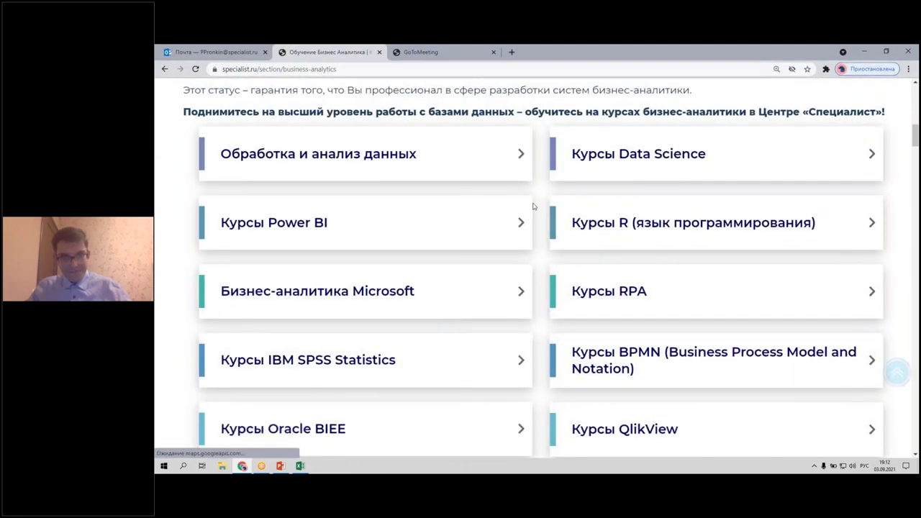
key("ctrl+0")
key("ctrl+minus")
scroll(576, 203, "up", 2)
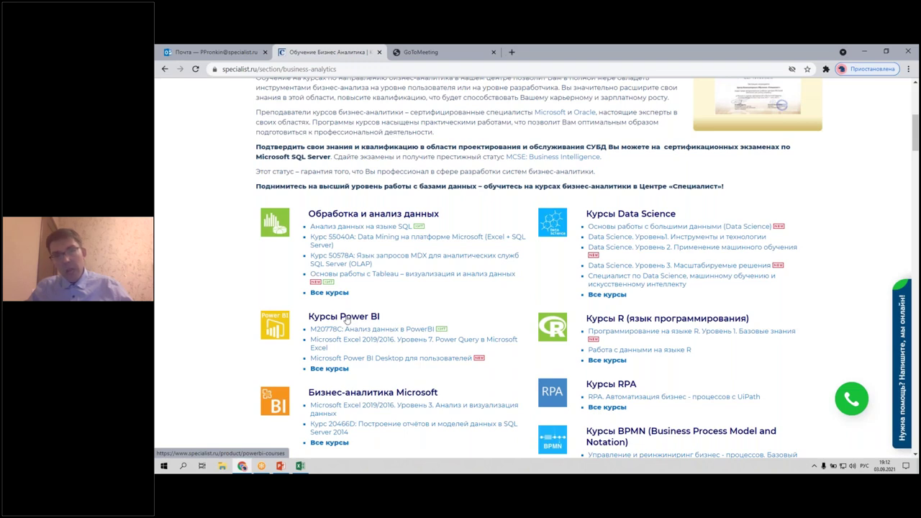
scroll(346, 320, "down", 1)
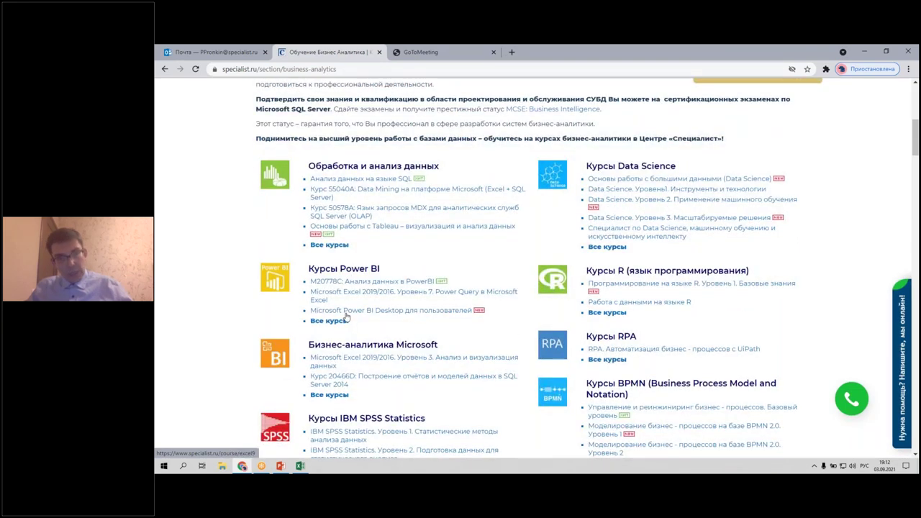
scroll(351, 319, "down", 1)
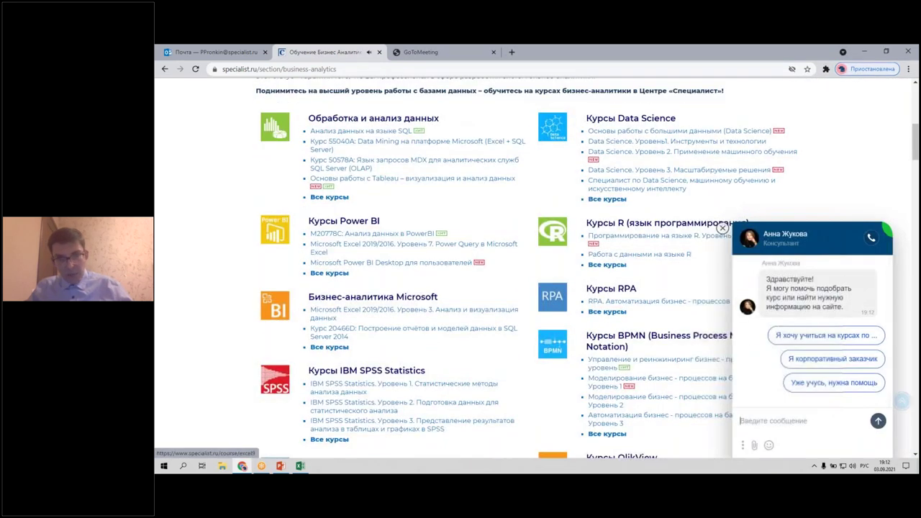
Open Курсы Power BI in a new tab and view it.
right_click(334, 225)
left_click(421, 227)
left_click(469, 49)
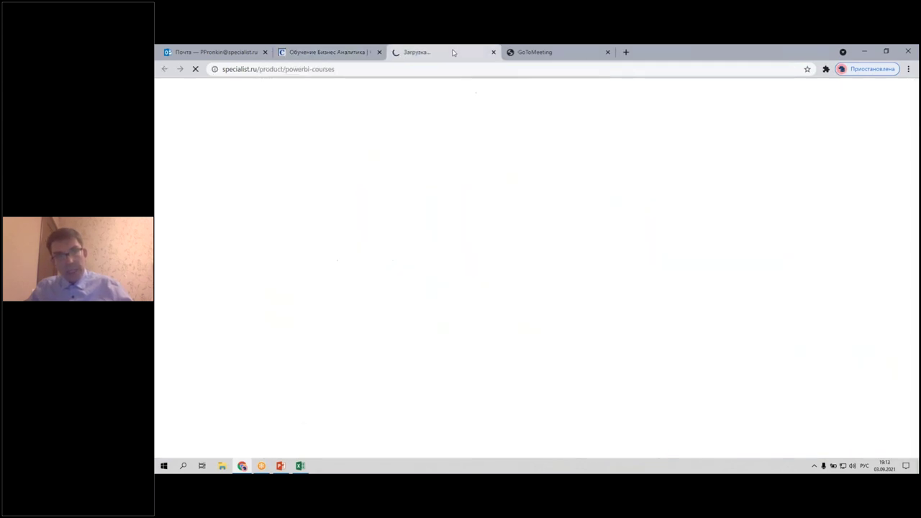
left_click(383, 69)
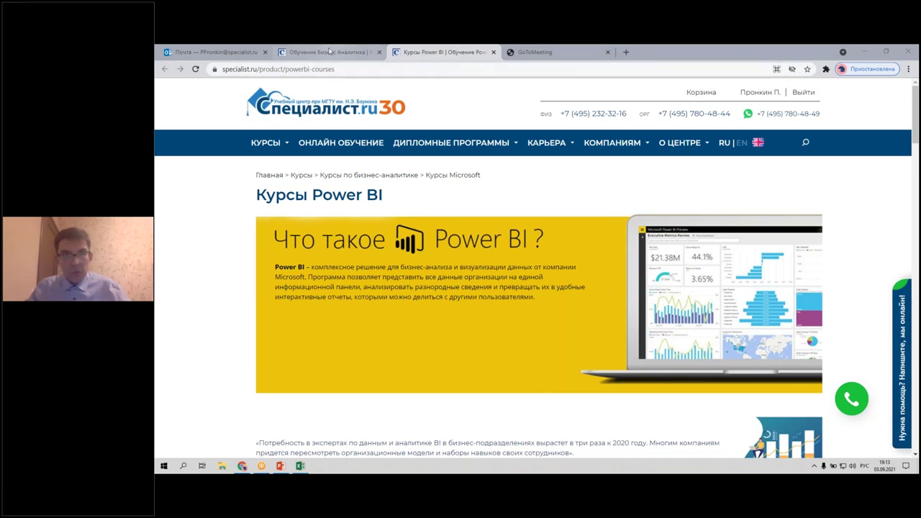
Return to the business analytics tab and open the Excel Level 3 data analysis course page.
left_click(330, 52)
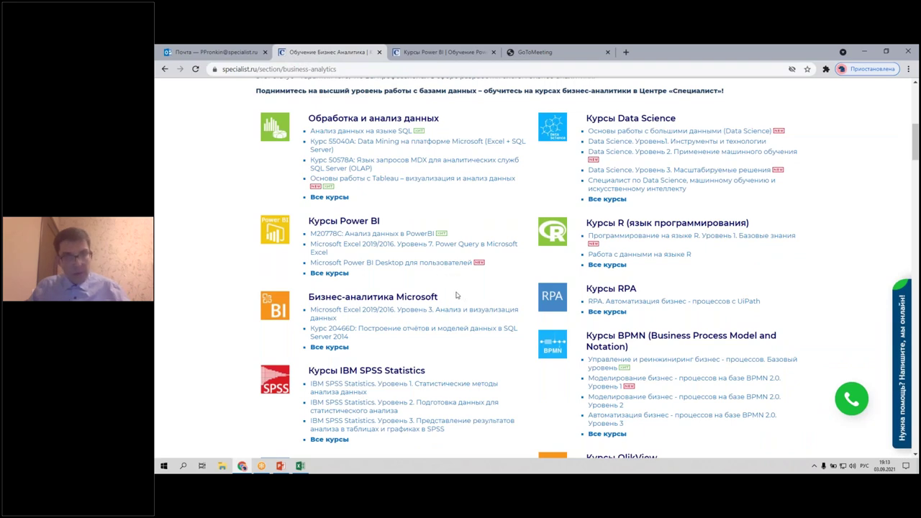
scroll(453, 297, "down", 2)
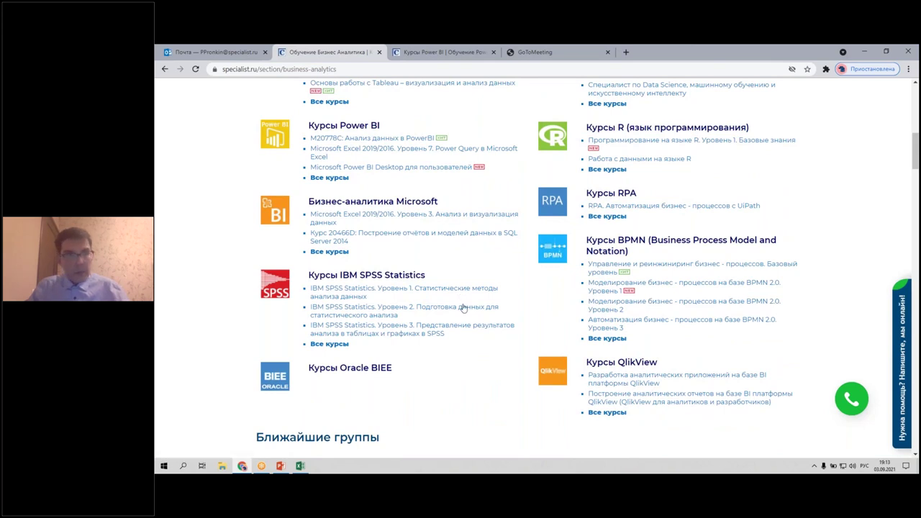
scroll(454, 294, "up", 1)
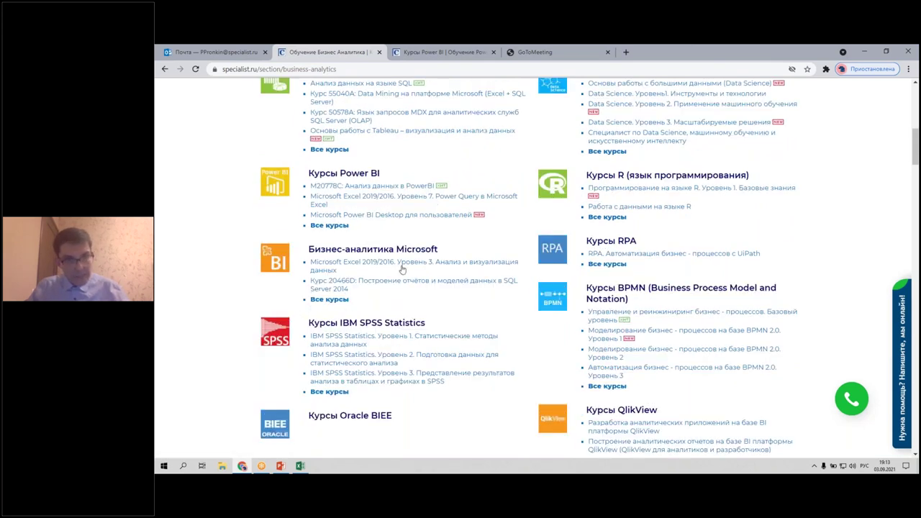
left_click(336, 264)
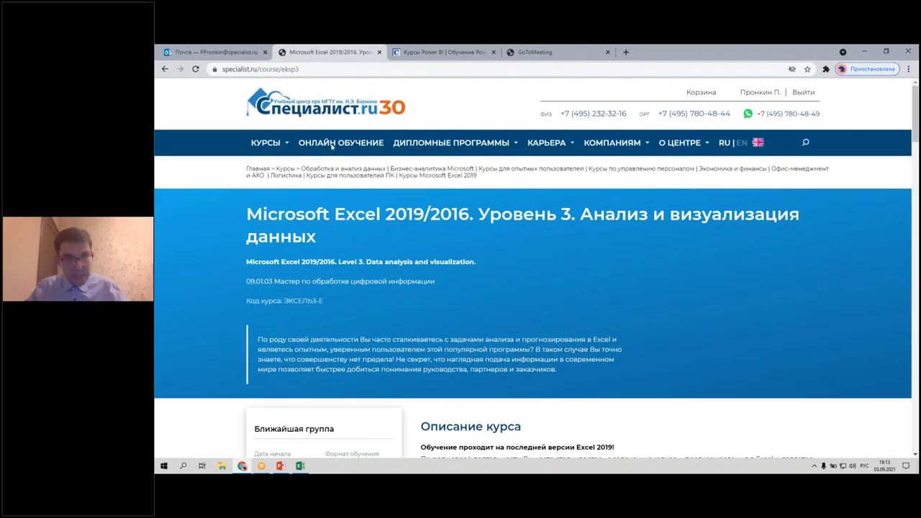
Scroll the Excel Level 3 course page down to the Рекомендуемые курсы section.
left_click(344, 66)
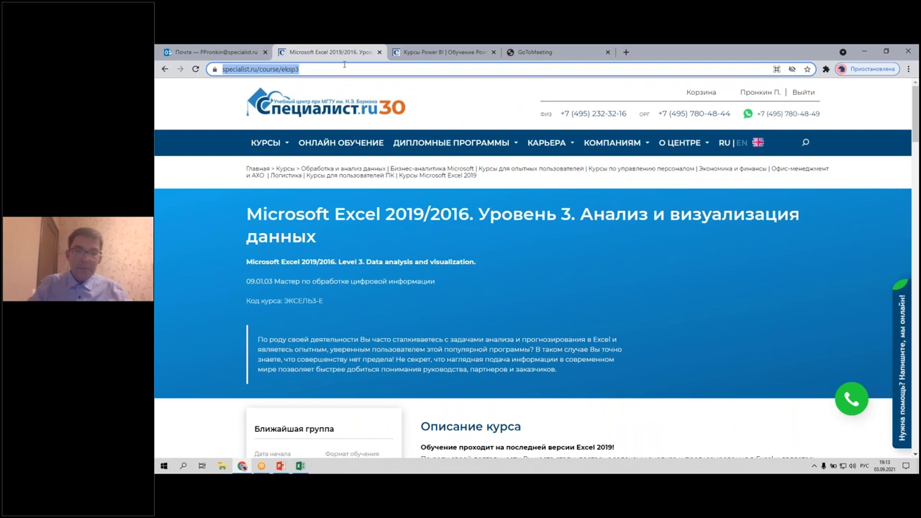
left_click(781, 400)
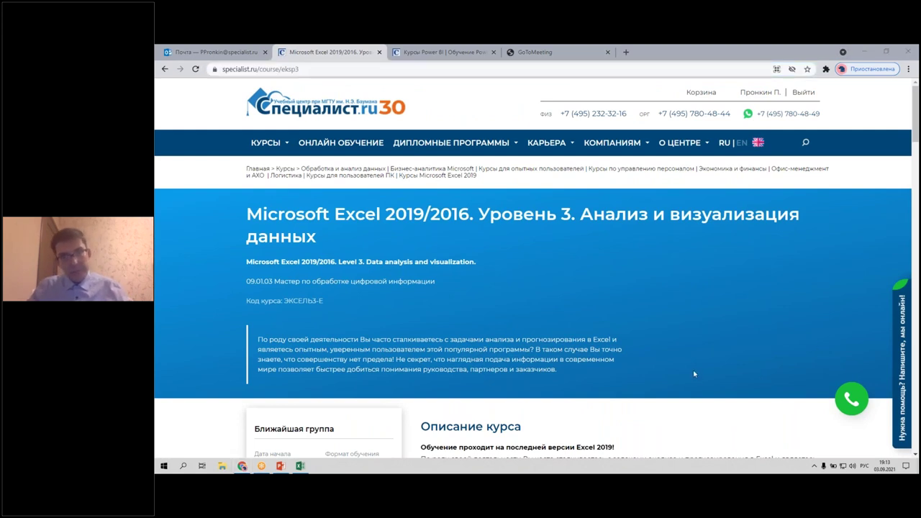
scroll(624, 316, "down", 2)
scroll(624, 313, "down", 2)
scroll(625, 303, "down", 3)
scroll(625, 302, "down", 2)
scroll(625, 303, "down", 2)
scroll(625, 303, "down", 2)
scroll(625, 303, "down", 3)
scroll(625, 300, "down", 2)
scroll(625, 300, "down", 3)
scroll(624, 301, "down", 3)
scroll(625, 301, "down", 3)
scroll(625, 301, "down", 1)
scroll(625, 301, "down", 2)
scroll(625, 301, "up", 6)
scroll(625, 301, "up", 3)
scroll(625, 301, "up", 3)
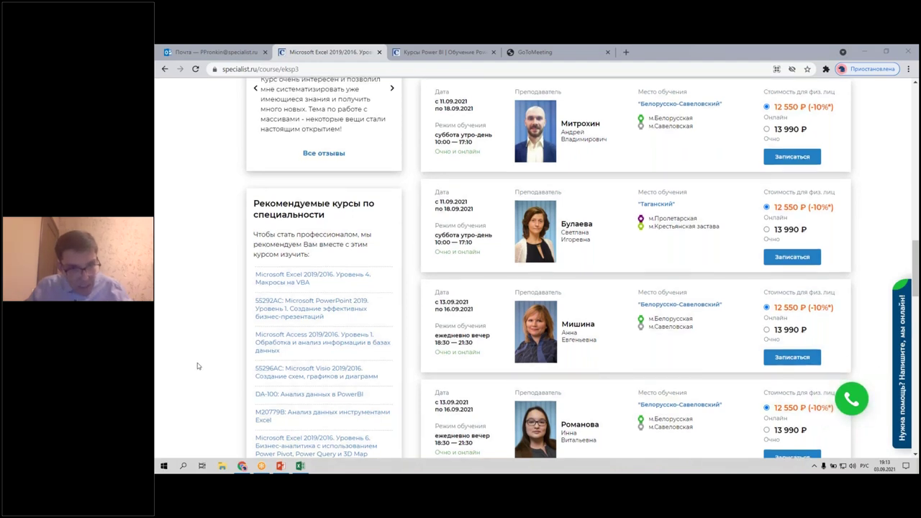
scroll(187, 370, "down", 1)
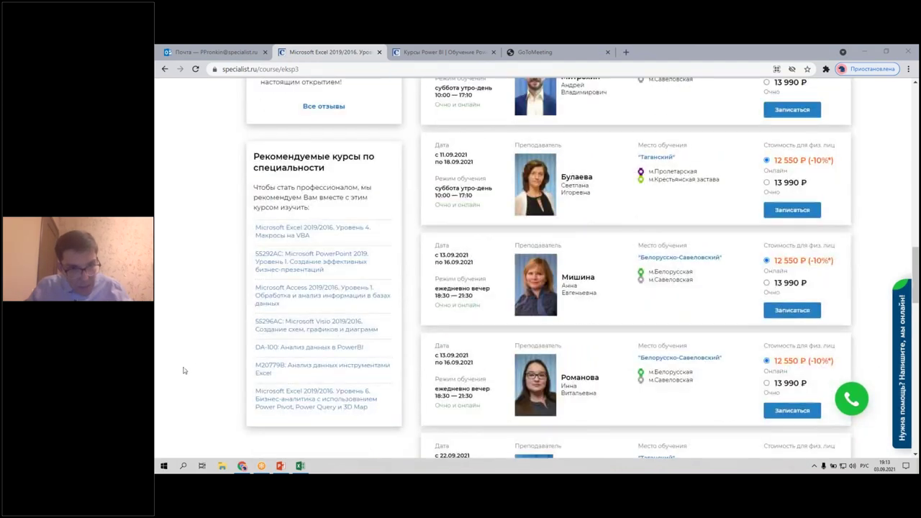
Open the recommended M20779B and Level 6 courses in new tabs, then bring up M20779B.
right_click(319, 368)
left_click(367, 252)
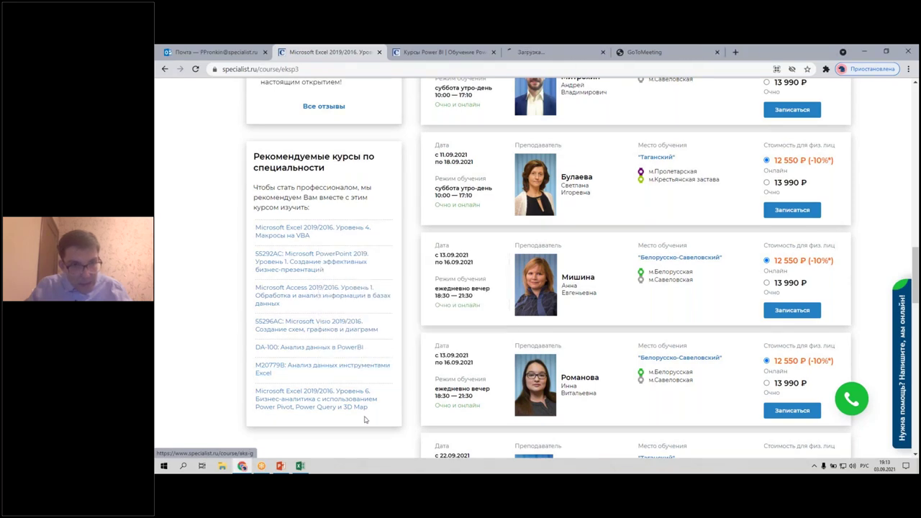
right_click(346, 402)
left_click(387, 288)
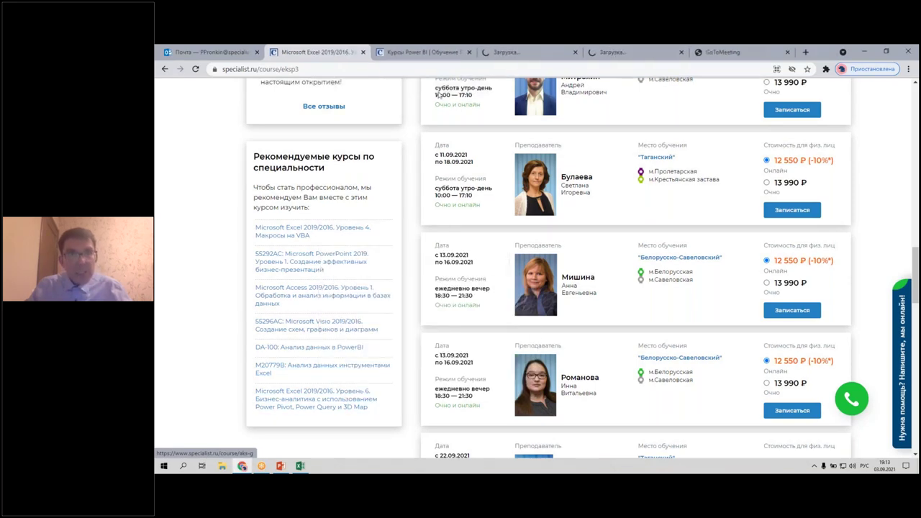
left_click(439, 50)
left_click(534, 53)
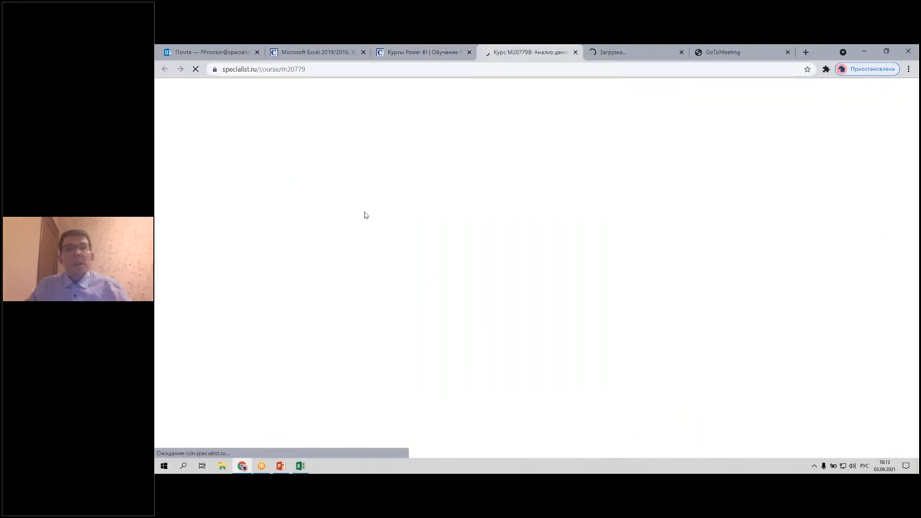
Skim the M20779B course page, select its URL, then bring up the Excel Level 6 course.
scroll(421, 193, "down", 2)
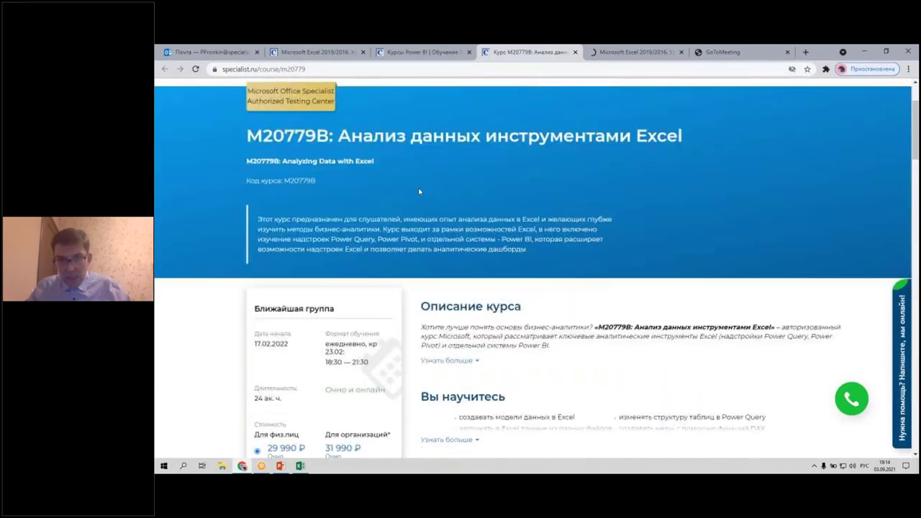
scroll(421, 191, "down", 2)
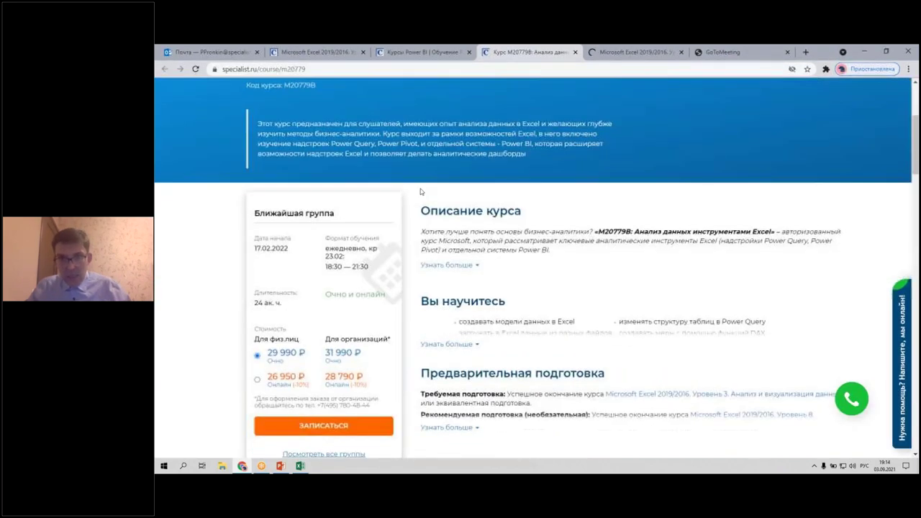
left_click(347, 69)
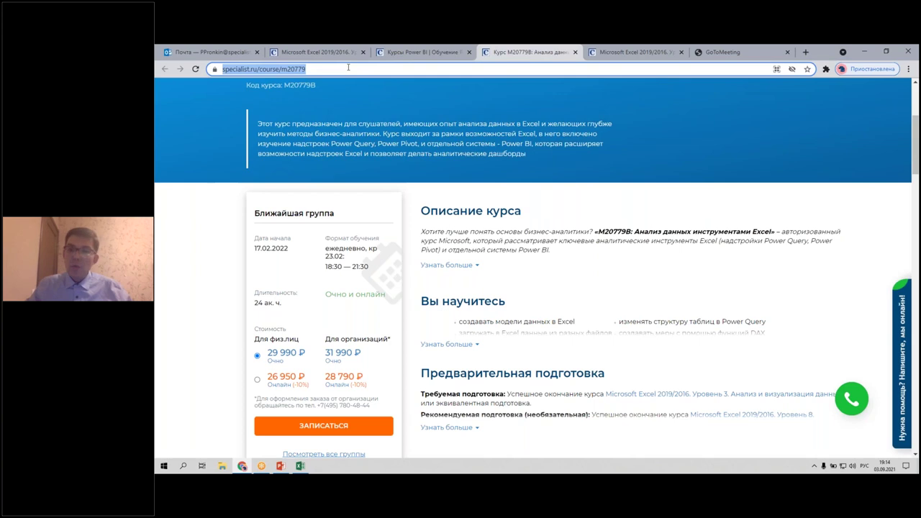
key("alt+Tab")
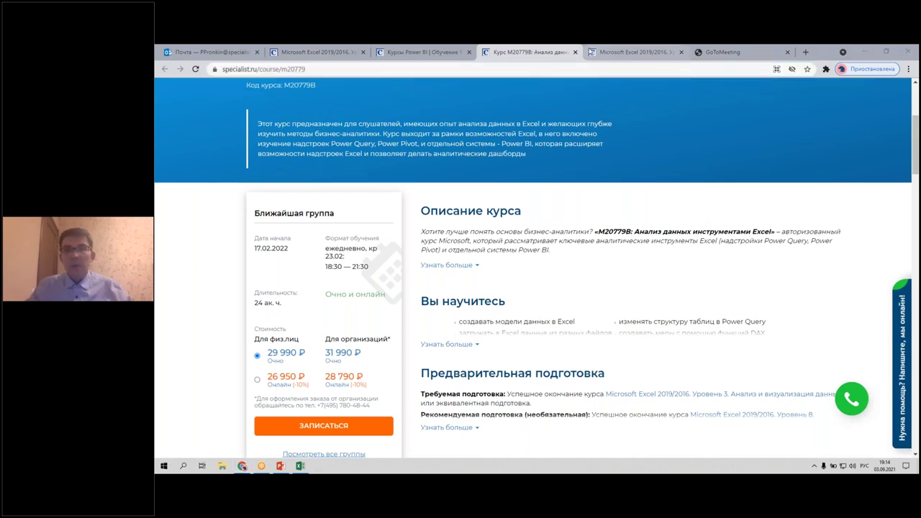
left_click(610, 56)
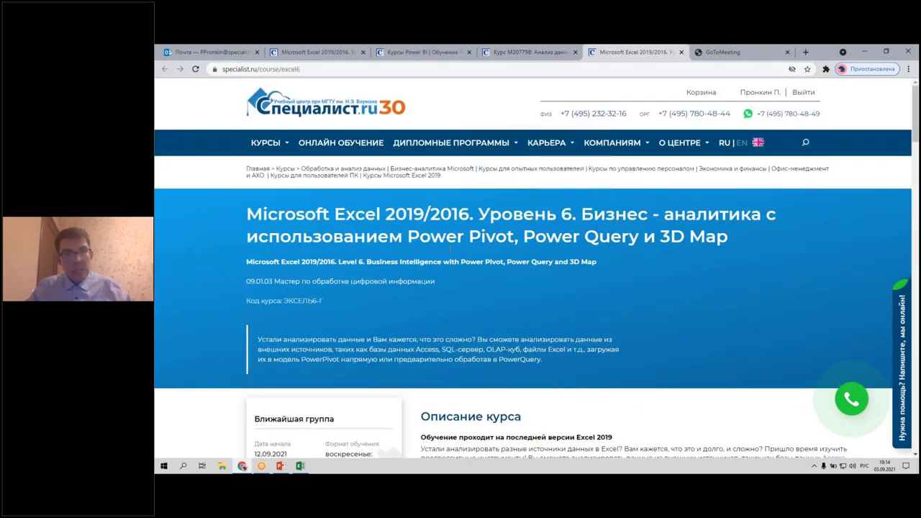
left_click(332, 68)
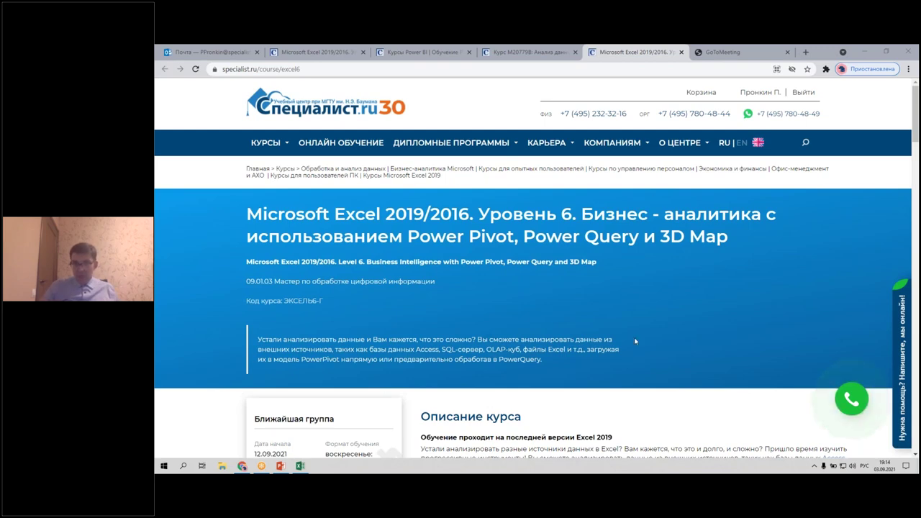
scroll(654, 310, "down", 2)
scroll(652, 308, "down", 3)
scroll(650, 308, "down", 4)
scroll(650, 312, "down", 3)
scroll(650, 312, "down", 1)
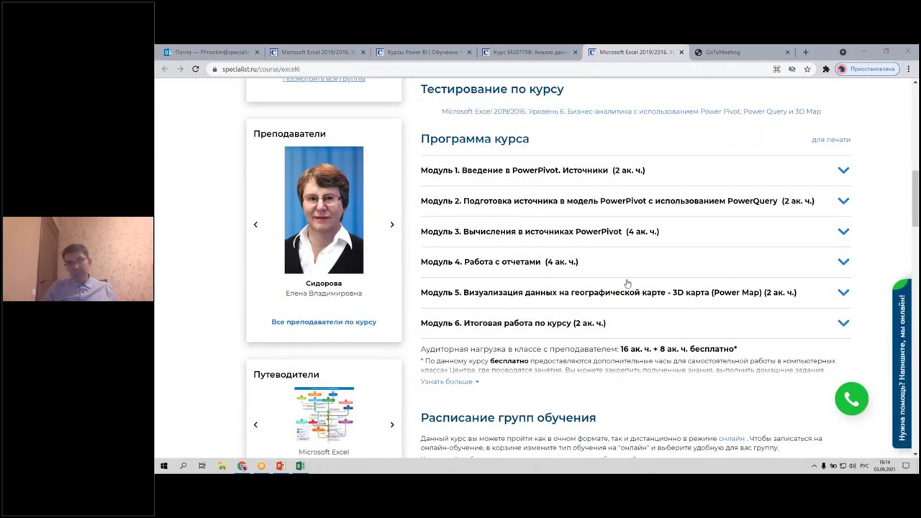
scroll(628, 262, "down", 2)
scroll(628, 262, "down", 6)
scroll(626, 260, "down", 4)
scroll(626, 260, "down", 3)
scroll(626, 260, "down", 2)
scroll(627, 260, "down", 2)
scroll(627, 260, "down", 3)
scroll(577, 238, "down", 2)
scroll(577, 239, "down", 1)
scroll(577, 238, "up", 3)
scroll(577, 239, "up", 2)
scroll(576, 238, "up", 6)
scroll(576, 238, "down", 3)
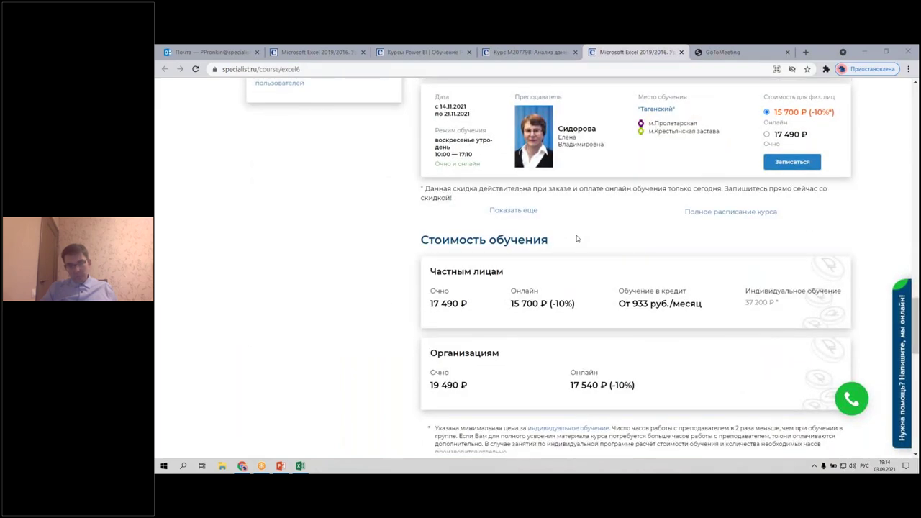
scroll(574, 238, "up", 2)
scroll(573, 238, "up", 3)
scroll(568, 242, "up", 3)
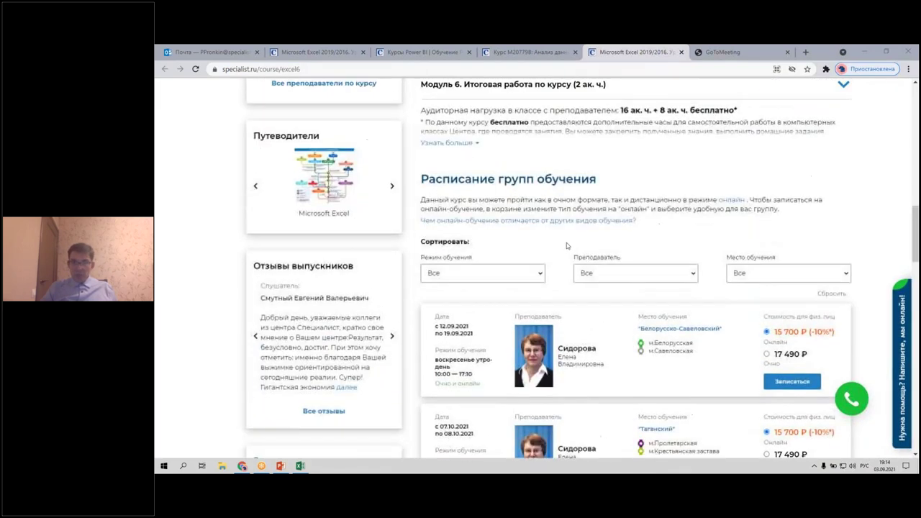
scroll(567, 243, "down", 2)
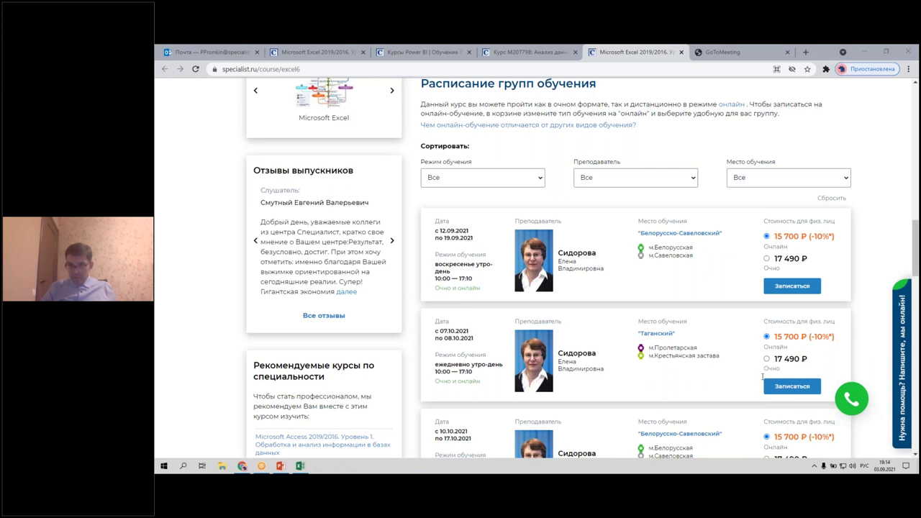
scroll(645, 380, "up", 4)
scroll(496, 298, "up", 4)
scroll(497, 298, "up", 2)
scroll(497, 298, "up", 3)
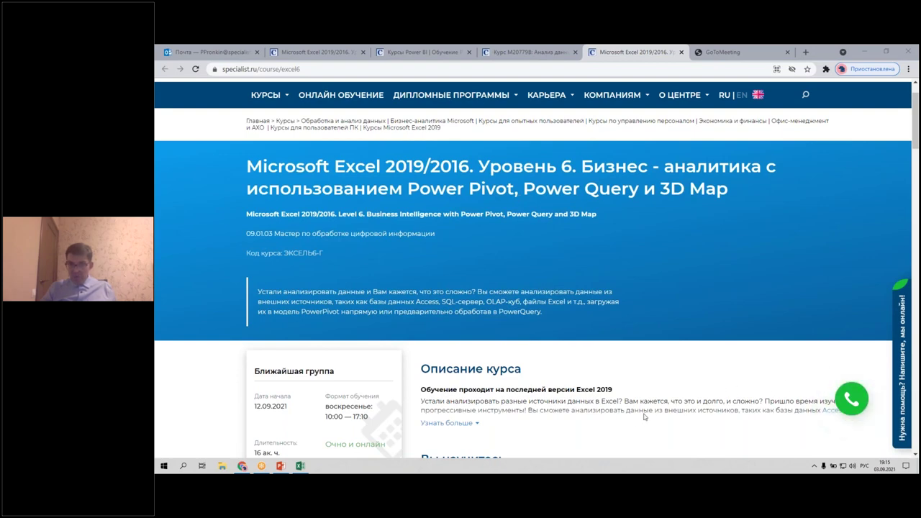
scroll(606, 388, "down", 3)
scroll(604, 388, "down", 4)
scroll(601, 388, "down", 3)
scroll(600, 387, "down", 4)
scroll(600, 388, "down", 1)
scroll(576, 346, "down", 2)
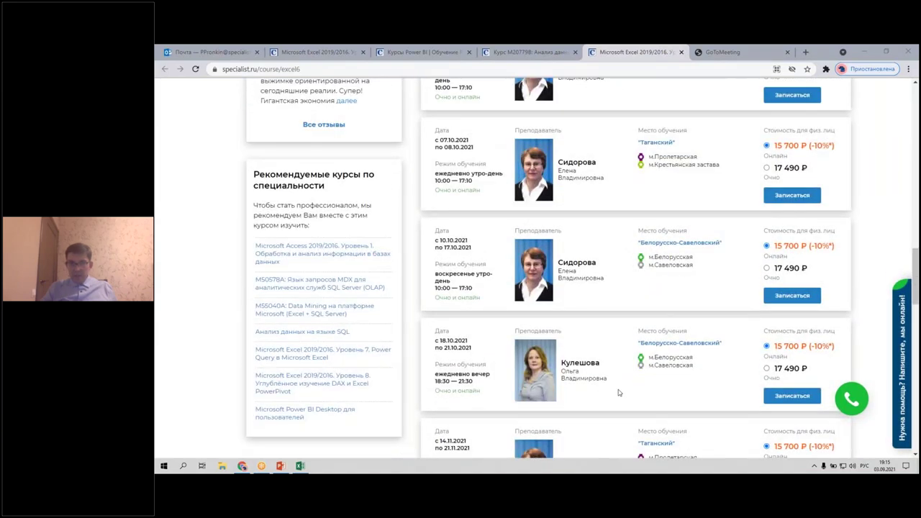
Open the recommended Excel Level 8 DAX and PowerPivot course in a new tab.
right_click(285, 385)
left_click(317, 268)
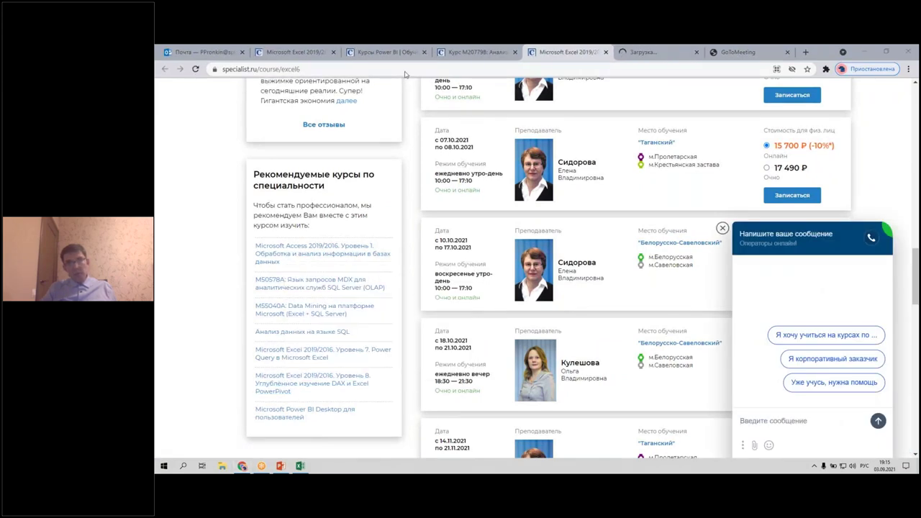
left_click(648, 52)
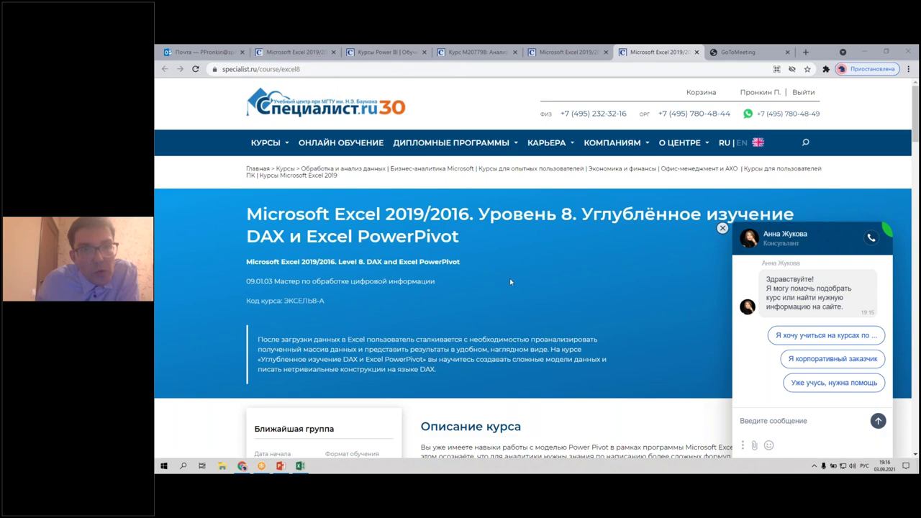
Scroll through the Level 8 course page, priced 18 990 ₽ in person or 17 050 ₽ online.
scroll(508, 274, "down", 3)
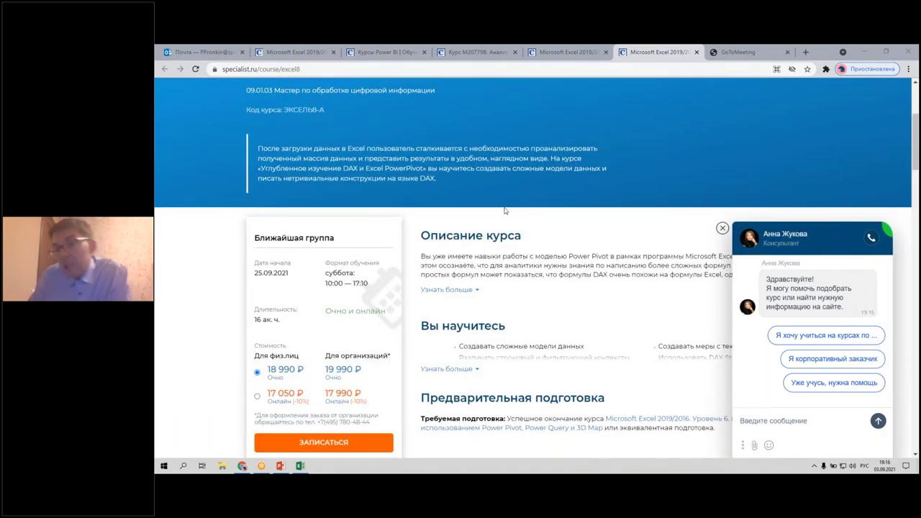
scroll(504, 209, "down", 7)
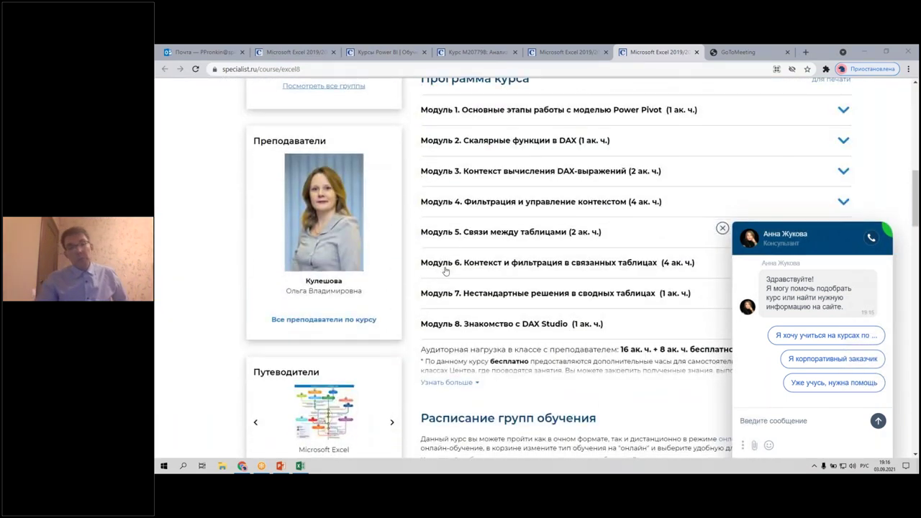
scroll(445, 270, "down", 5)
scroll(446, 270, "down", 2)
scroll(446, 267, "down", 3)
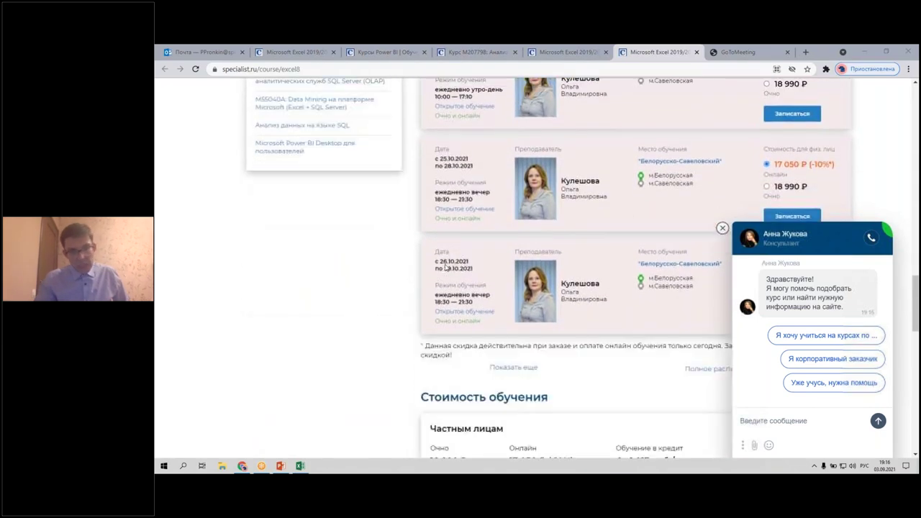
scroll(445, 267, "up", 7)
scroll(389, 303, "down", 6)
scroll(354, 334, "down", 4)
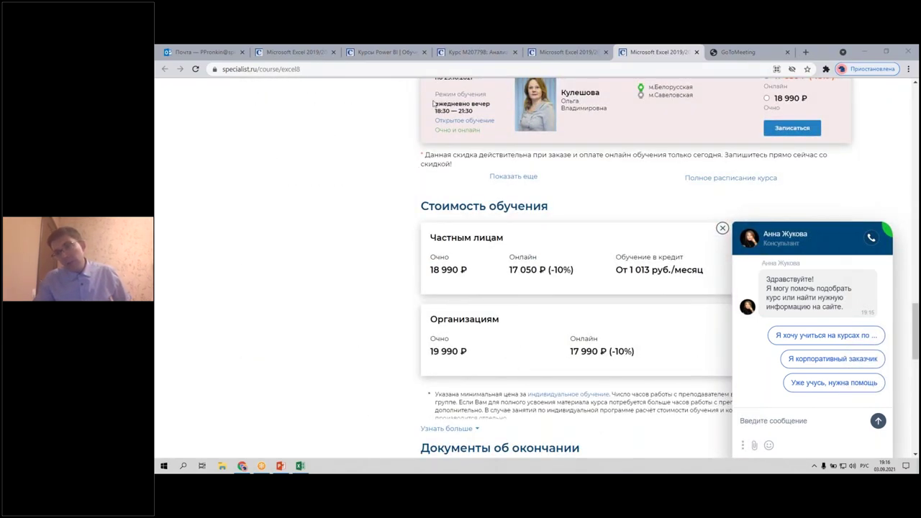
scroll(391, 183, "up", 3)
scroll(391, 183, "up", 4)
scroll(391, 184, "up", 3)
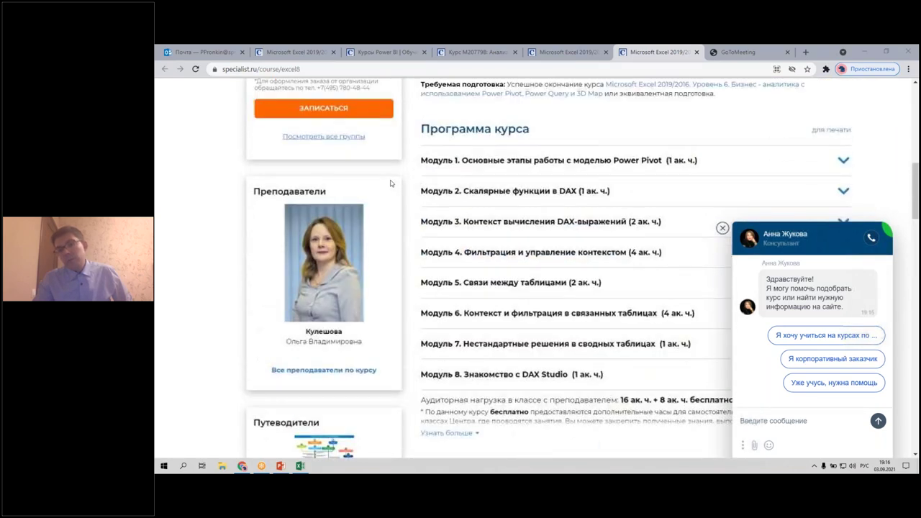
scroll(391, 184, "up", 3)
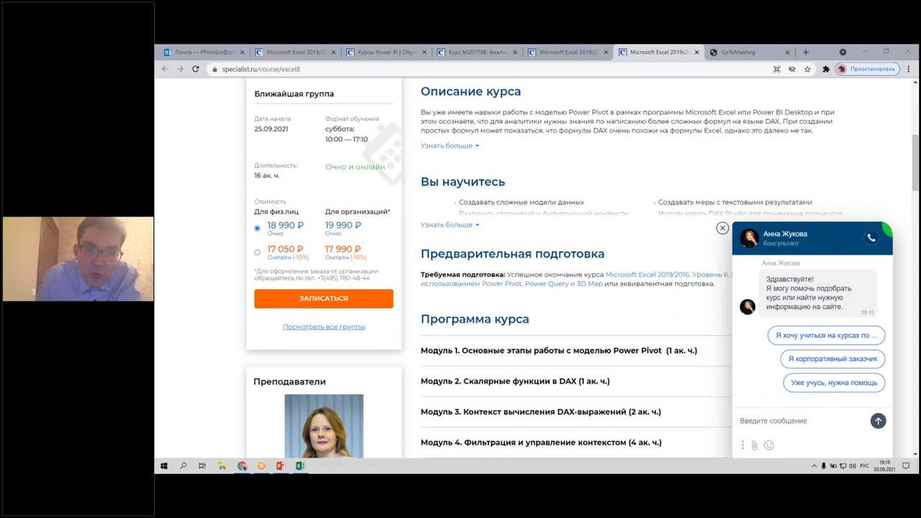
Scroll down and back up on the 'Путеводитель по курсам «Microsoft Excel»' guide page.
scroll(396, 374, "down", 7)
scroll(389, 338, "up", 1)
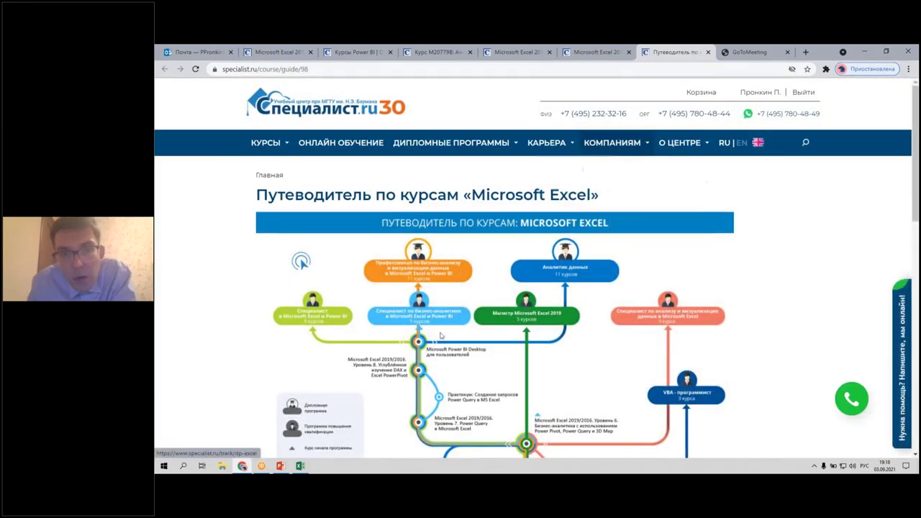
Review the Excel course guide, including its PDF roadmap and BI courses M20779B and M20778C.
scroll(455, 348, "down", 2)
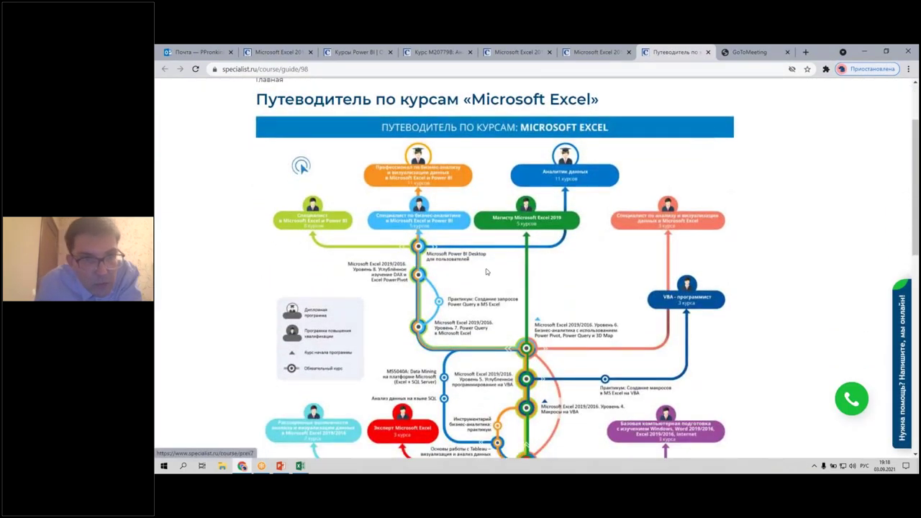
scroll(483, 137, "up", 2)
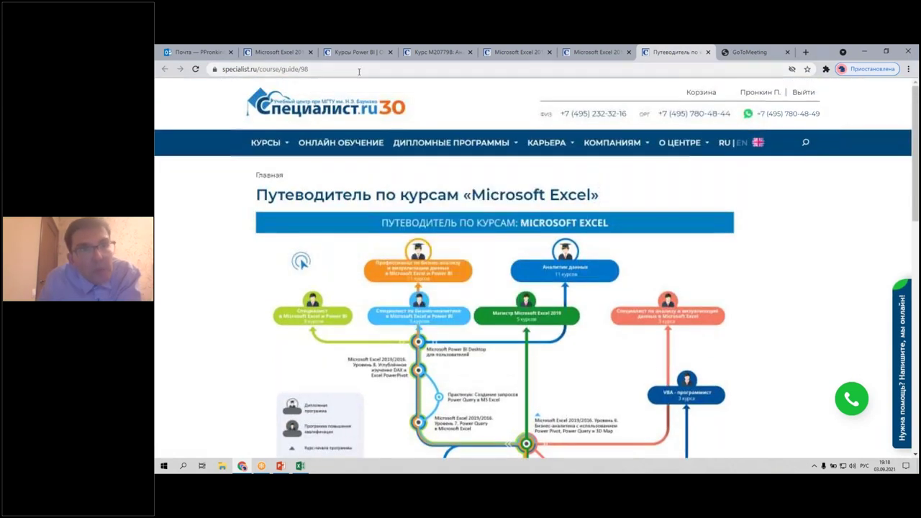
left_click(359, 69)
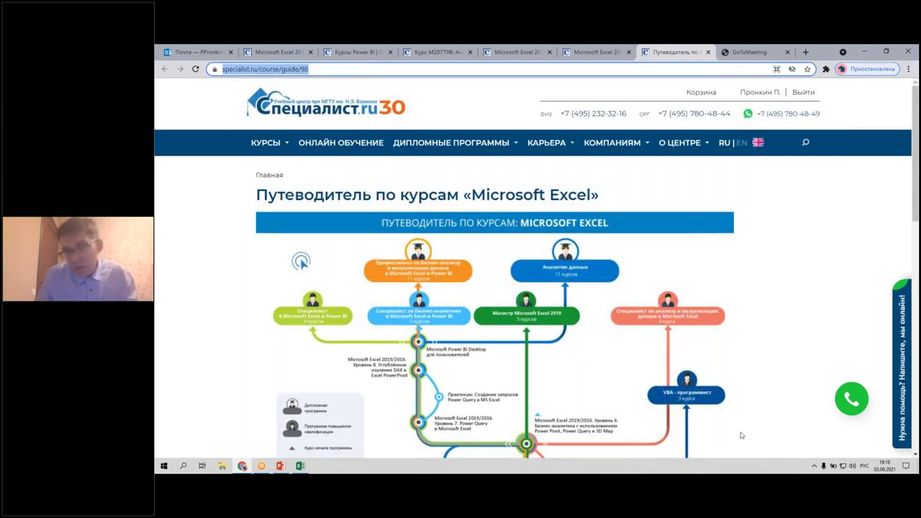
left_click(789, 394)
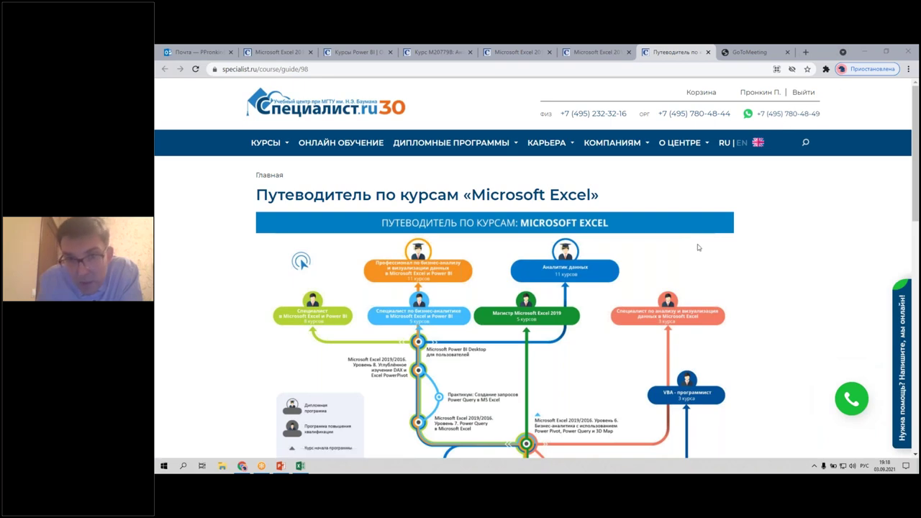
scroll(565, 204, "down", 3)
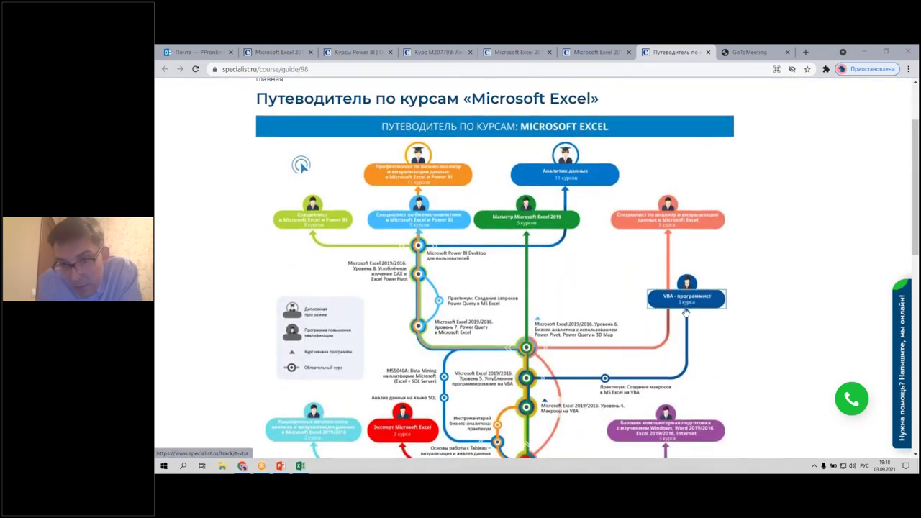
scroll(461, 309, "down", 3)
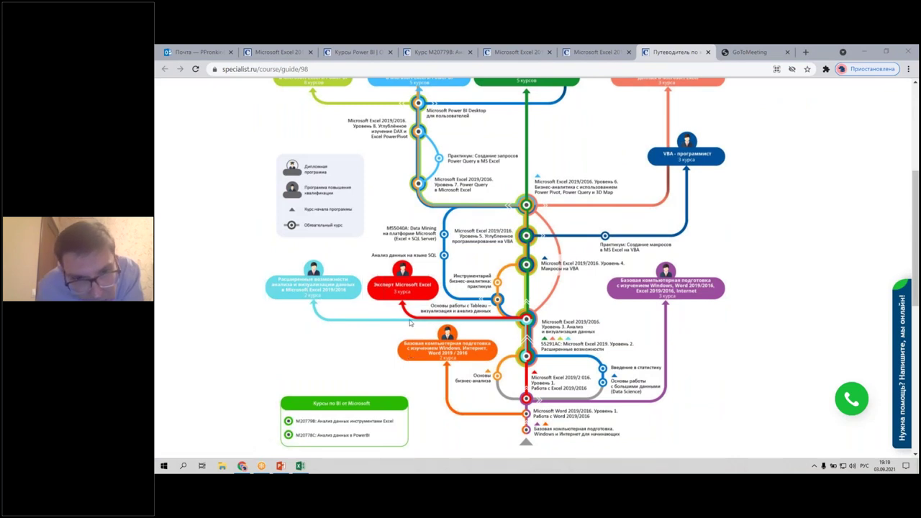
scroll(418, 323, "up", 1)
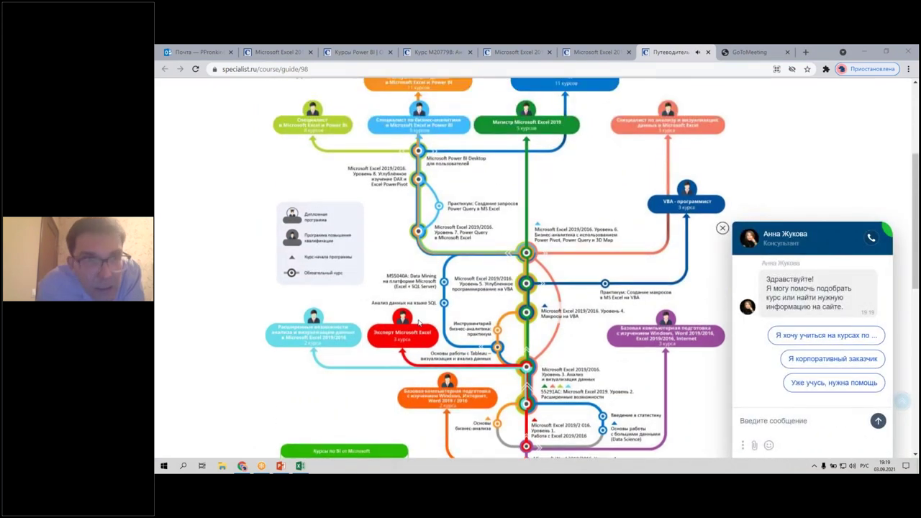
scroll(411, 280, "up", 1)
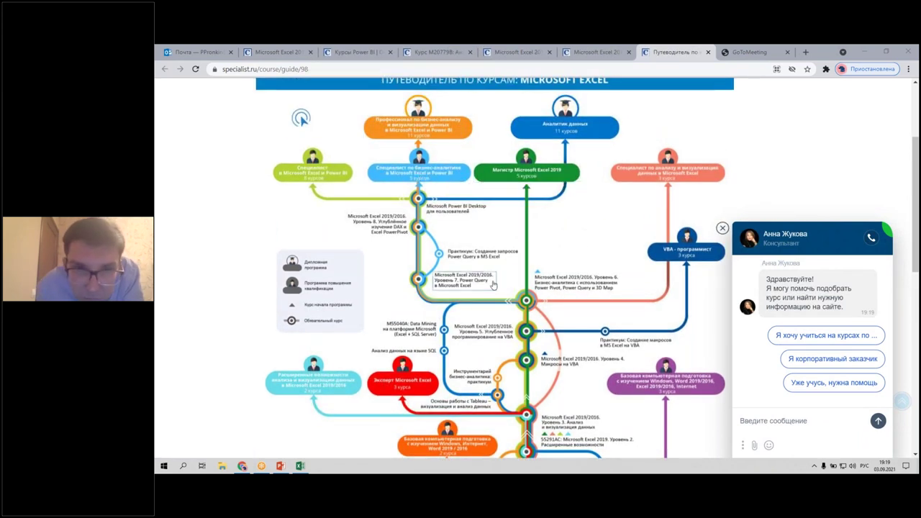
scroll(494, 283, "down", 3)
scroll(493, 283, "down", 3)
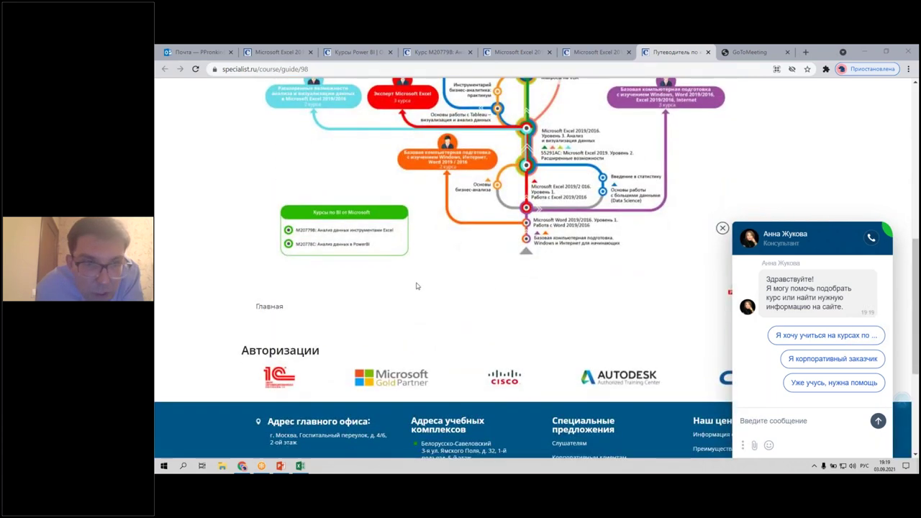
scroll(301, 261, "up", 6)
scroll(301, 261, "up", 3)
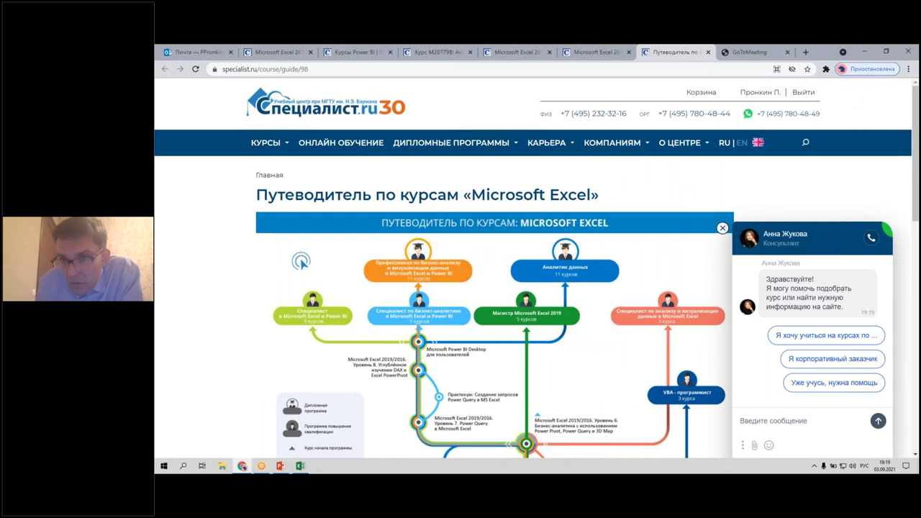
Close the consultant chat window and switch to the PowerPoint presentation.
left_click(723, 228)
scroll(736, 246, "down", 5)
scroll(735, 247, "down", 3)
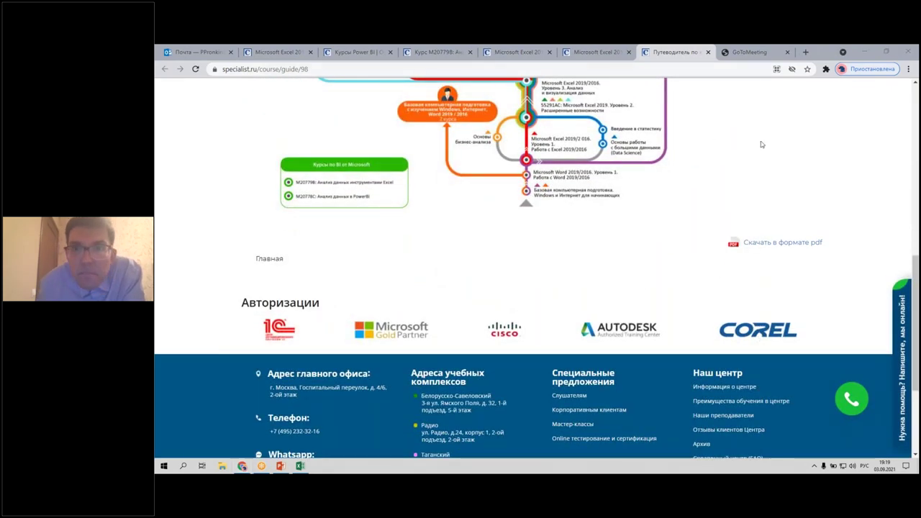
left_click(280, 466)
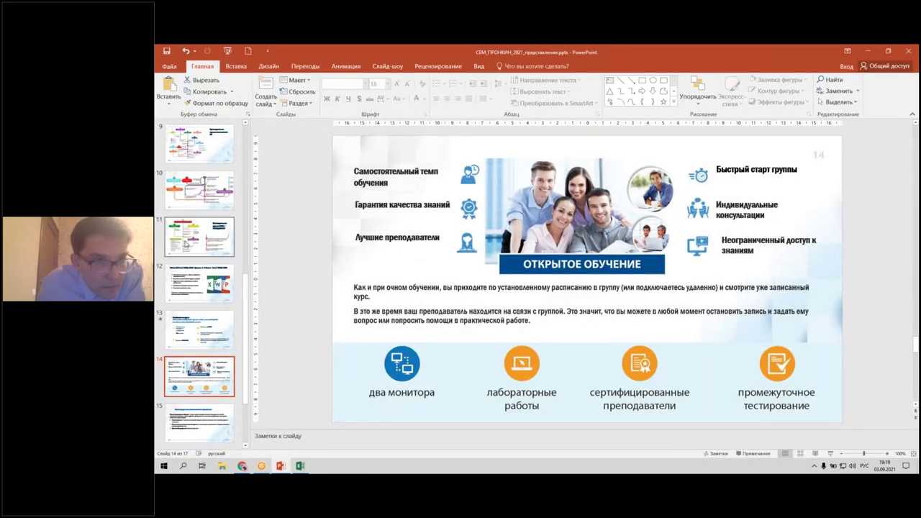
Display slide 11 showing the Office Management course guide.
left_click(199, 236)
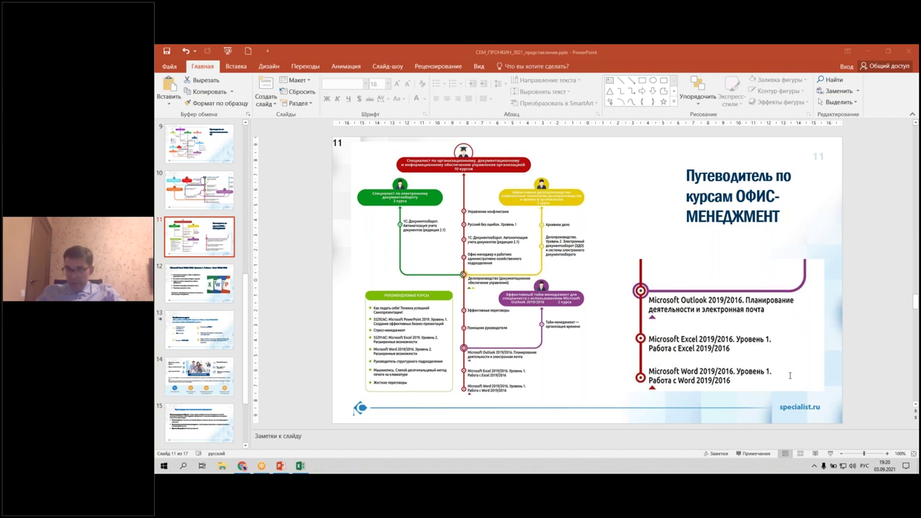
left_click(624, 174)
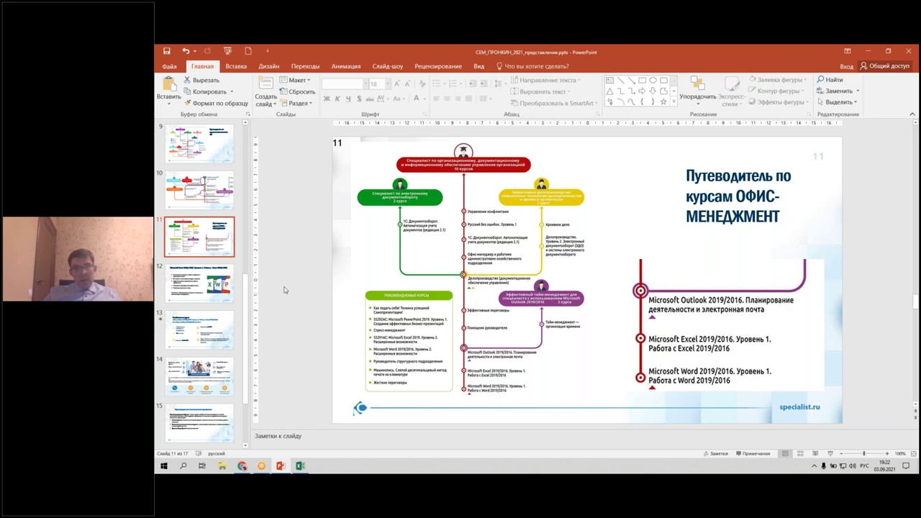
left_click(242, 466)
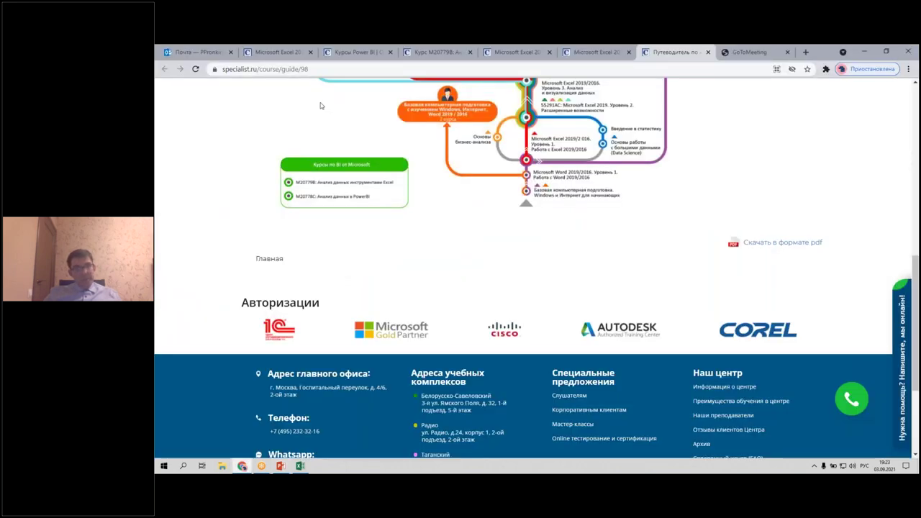
Scroll the Excel course guide to the top and close its tab with Ctrl+W.
scroll(321, 106, "up", 15)
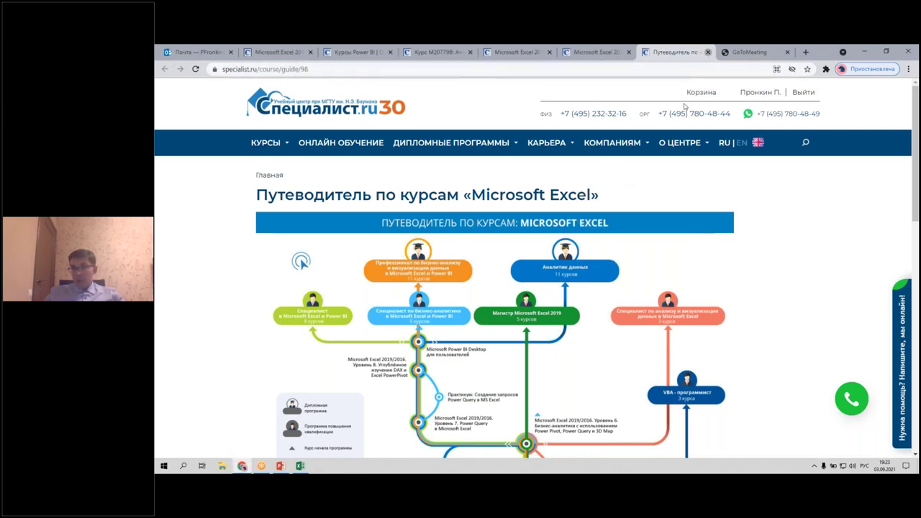
key("ctrl+w")
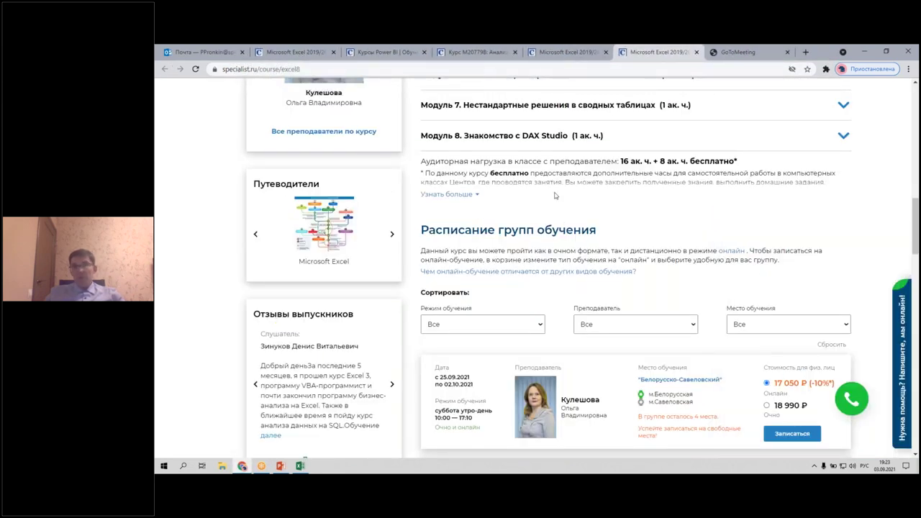
Scroll the Excel Level 8 DAX and PowerPivot course page down, then back to its top.
scroll(556, 197, "down", 3)
scroll(556, 196, "down", 5)
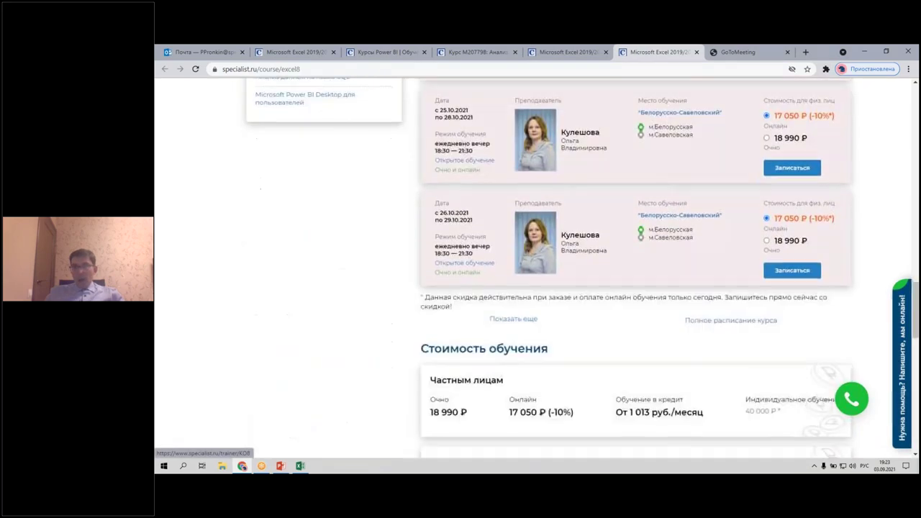
scroll(555, 197, "down", 4)
scroll(549, 199, "down", 4)
scroll(548, 199, "up", 1)
scroll(549, 200, "up", 5)
scroll(548, 199, "up", 3)
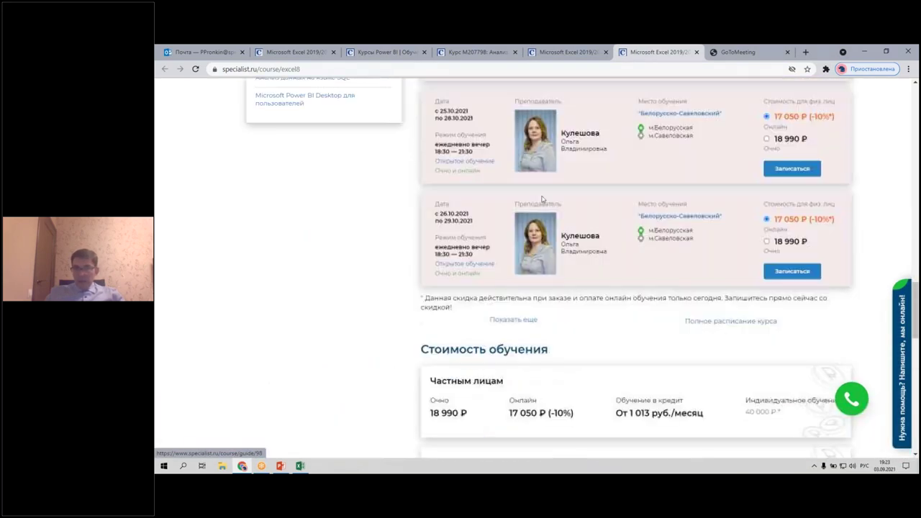
scroll(548, 199, "up", 3)
scroll(549, 199, "up", 2)
scroll(549, 200, "up", 3)
scroll(548, 199, "up", 3)
scroll(546, 199, "up", 3)
scroll(546, 199, "up", 2)
scroll(545, 199, "up", 3)
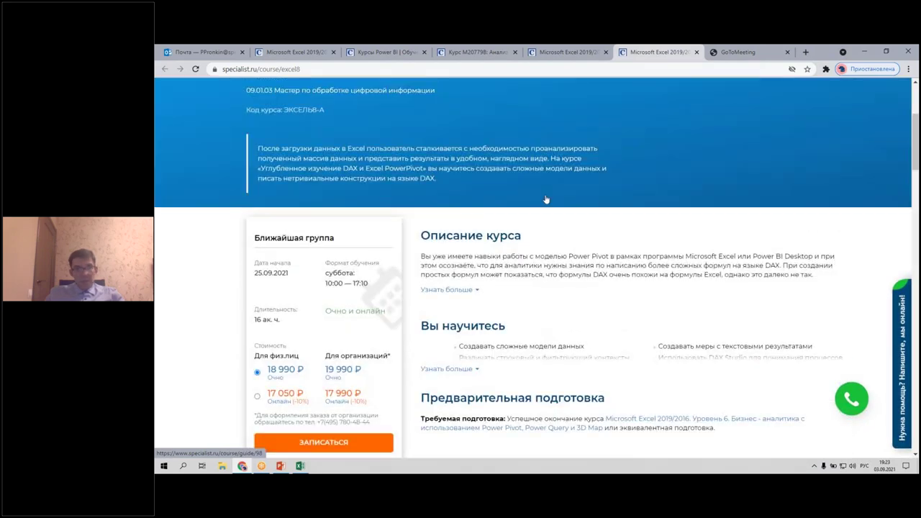
scroll(546, 200, "up", 3)
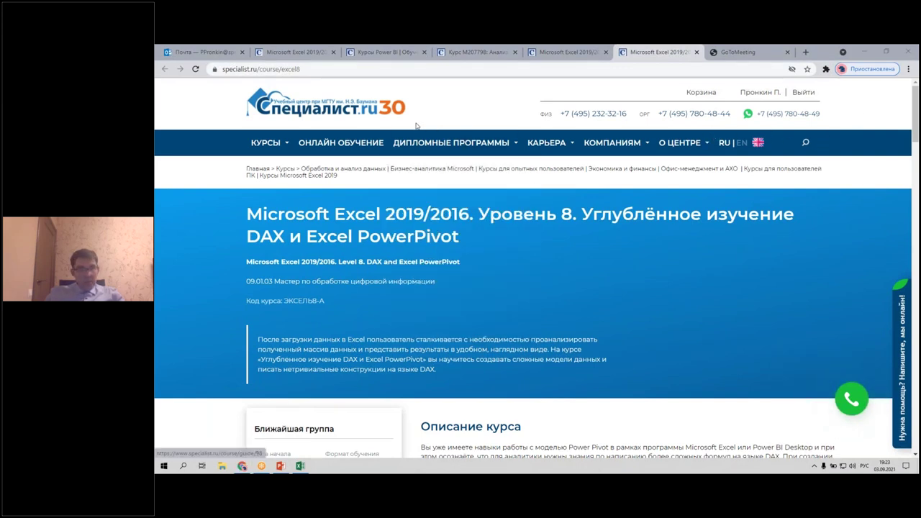
mouse_move(269, 142)
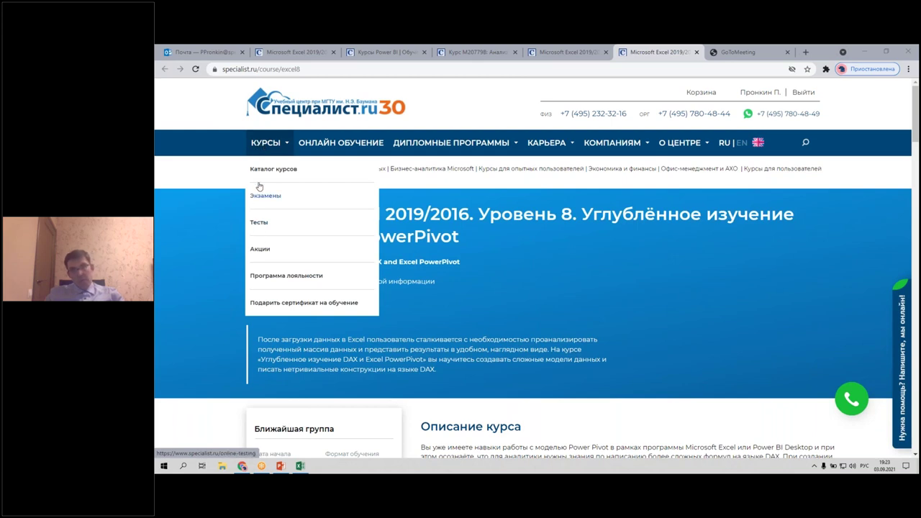
Go to the free online tests page via Тесты and scroll down its test list.
left_click(258, 226)
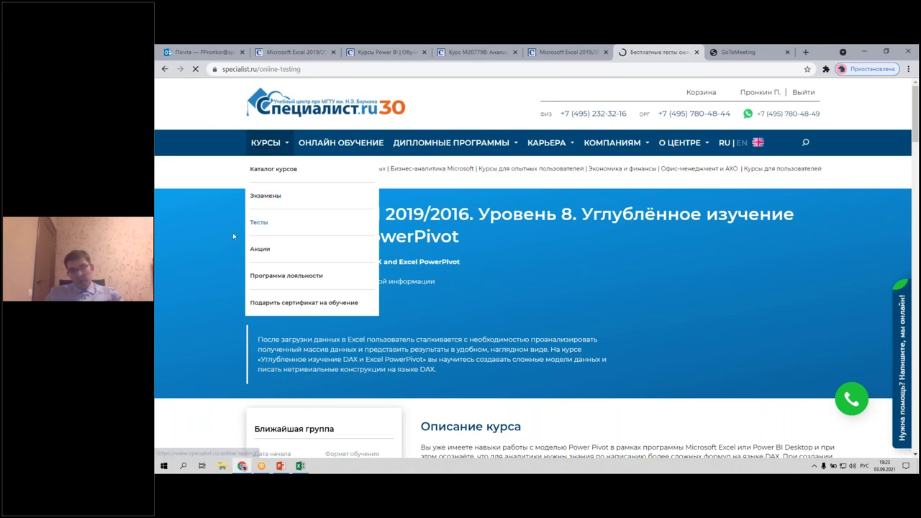
scroll(343, 202, "down", 3)
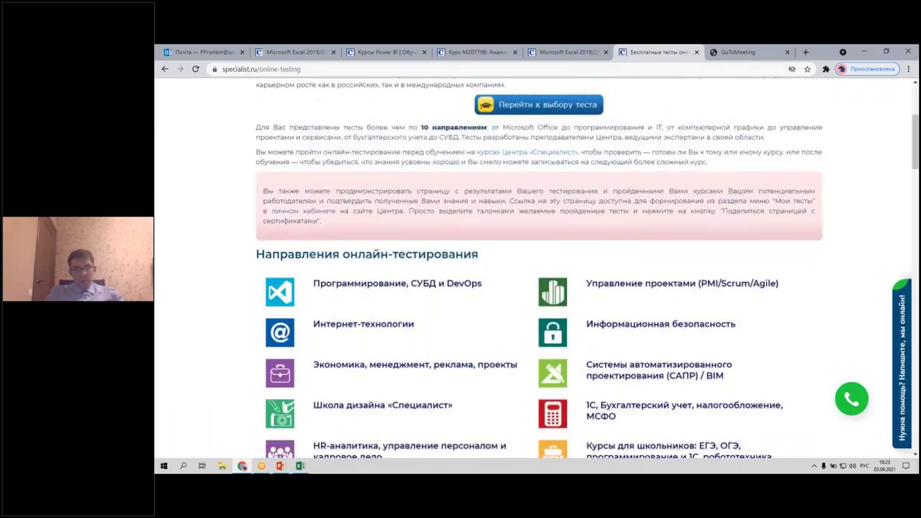
scroll(332, 174, "down", 3)
scroll(352, 184, "down", 3)
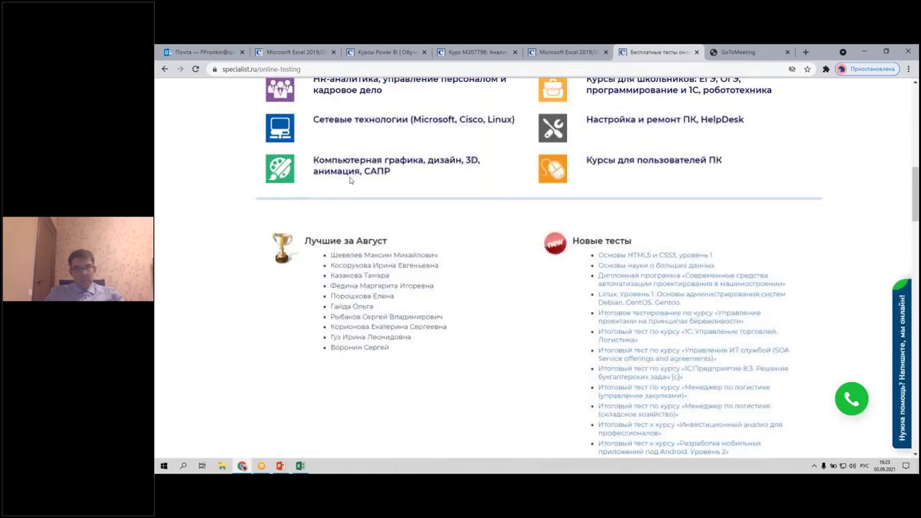
scroll(354, 162, "down", 2)
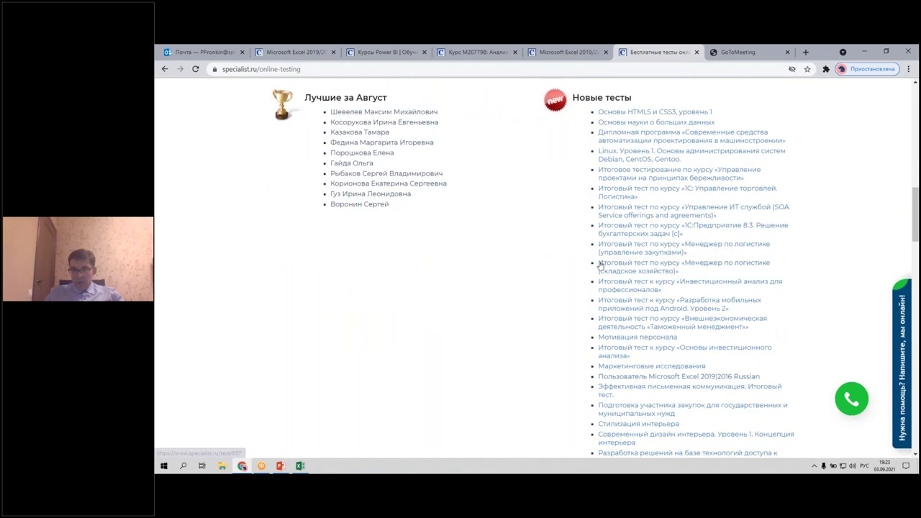
scroll(576, 255, "down", 3)
scroll(453, 238, "down", 3)
scroll(453, 238, "down", 3)
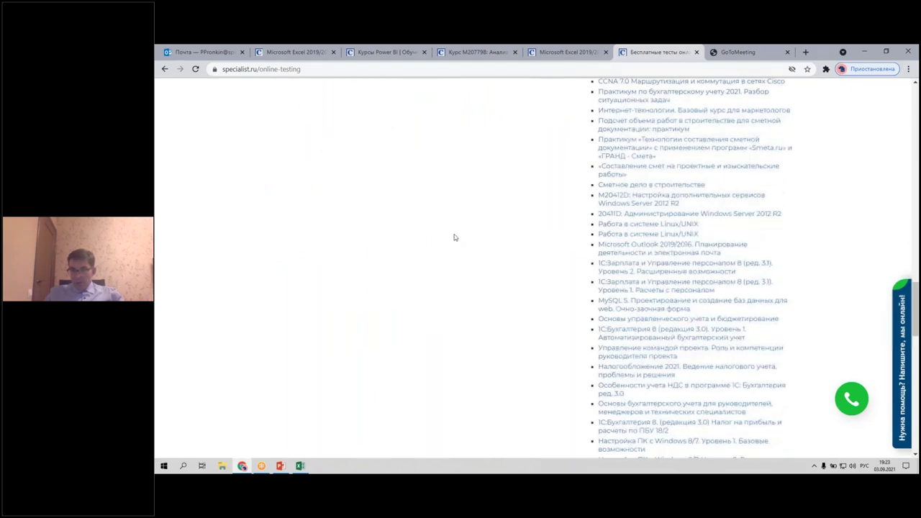
scroll(454, 236, "down", 3)
scroll(454, 236, "down", 3)
scroll(454, 236, "down", 3)
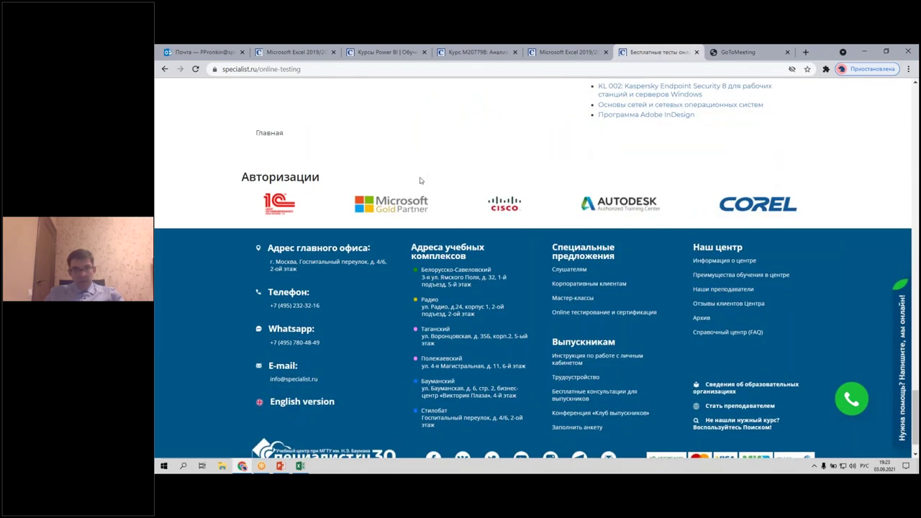
Scroll back up the tests list and return to the eksp3 Excel course tab.
scroll(551, 200, "up", 4)
scroll(685, 223, "up", 1)
scroll(684, 223, "up", 1)
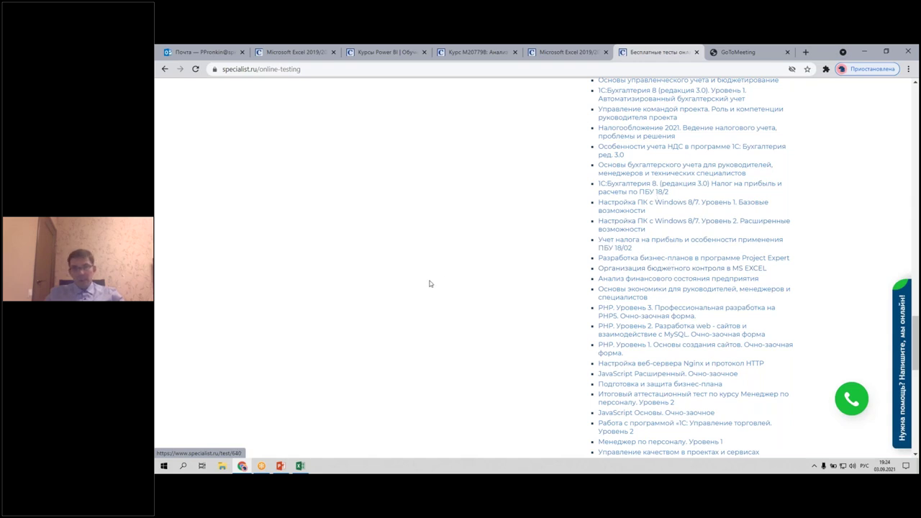
scroll(436, 279, "up", 3)
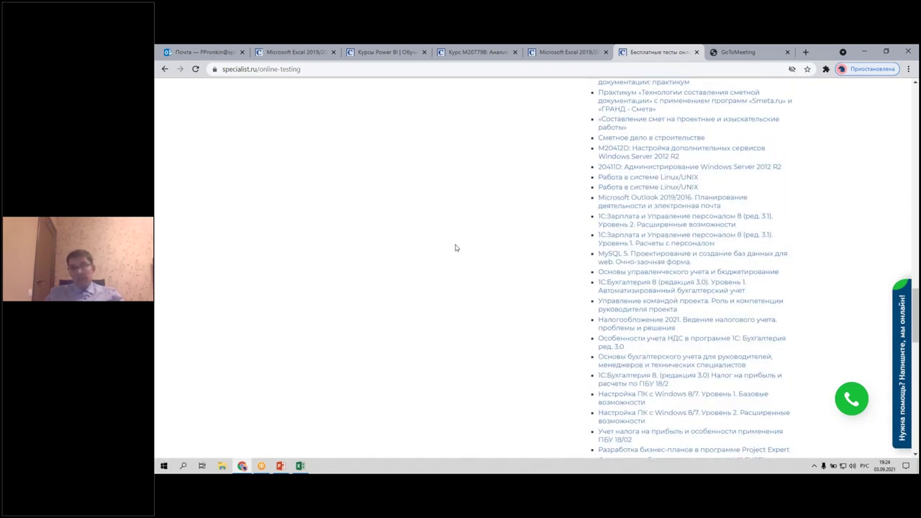
scroll(454, 252, "up", 2)
scroll(452, 262, "up", 3)
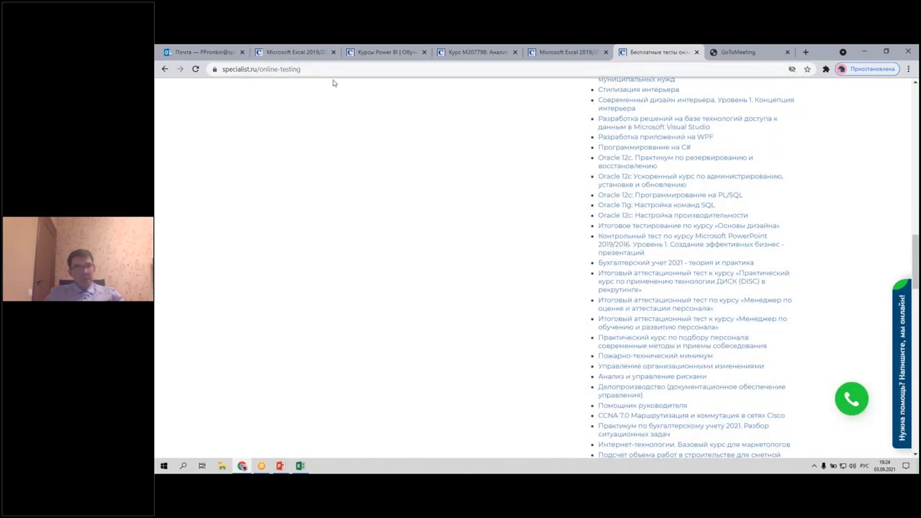
left_click(289, 52)
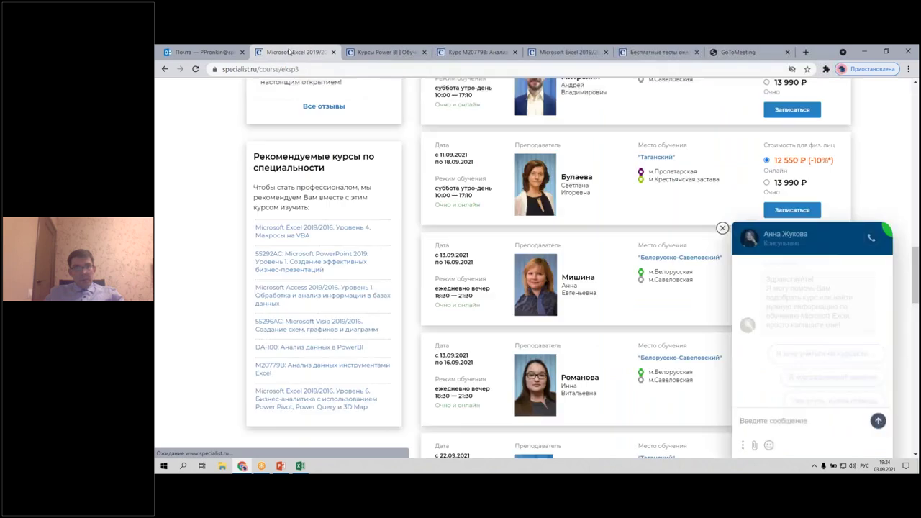
Expand the 'Узнать больше' pricing notes on the eksp3 page, then return to the course title.
scroll(411, 160, "up", 5)
scroll(410, 160, "up", 2)
scroll(408, 159, "up", 5)
scroll(408, 160, "down", 3)
scroll(408, 159, "down", 10)
scroll(406, 158, "down", 10)
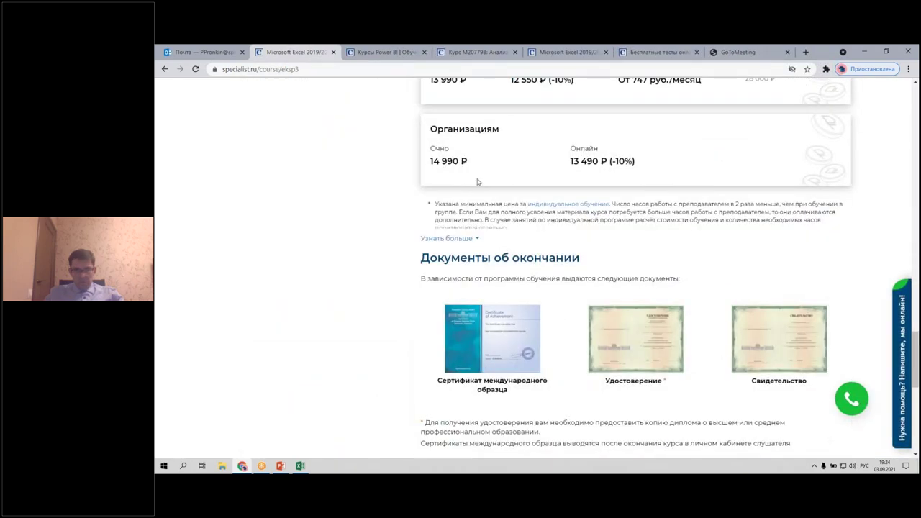
left_click(452, 238)
scroll(454, 236, "down", 1)
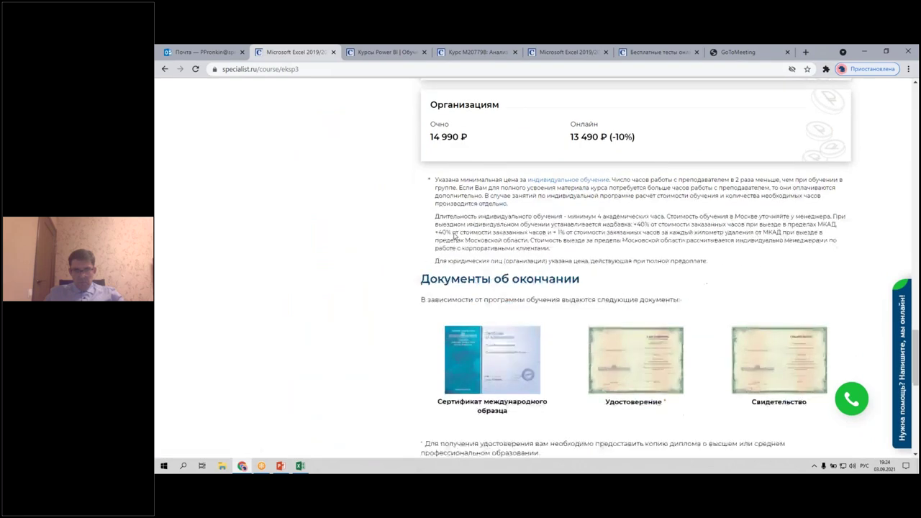
scroll(453, 236, "down", 4)
scroll(454, 235, "up", 8)
scroll(453, 236, "up", 8)
scroll(454, 235, "up", 10)
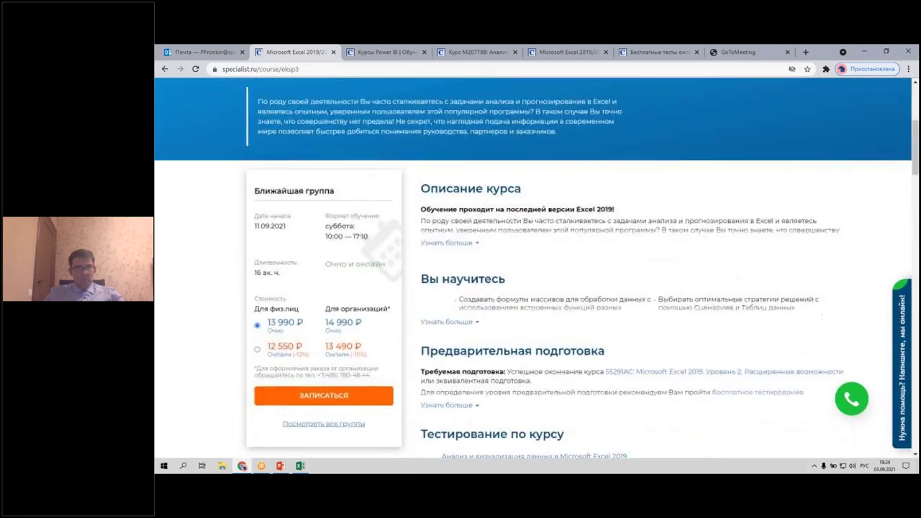
scroll(453, 235, "up", 5)
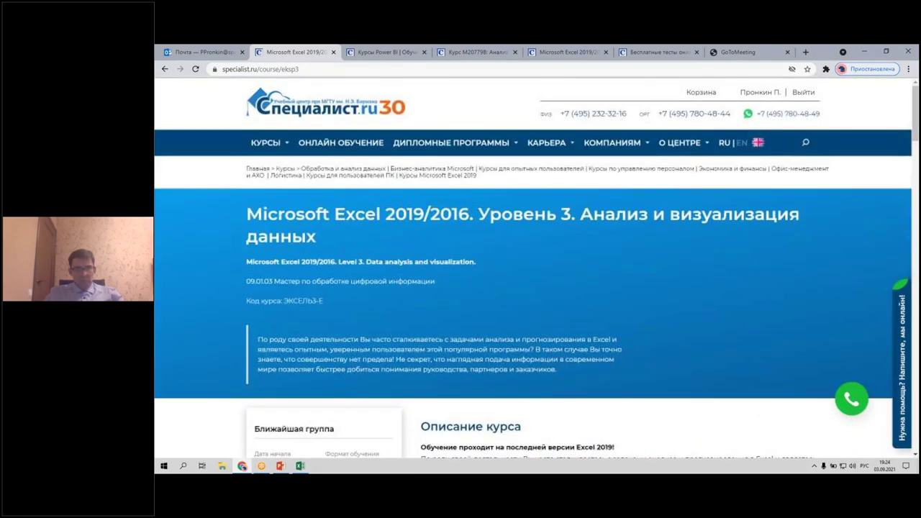
left_click(316, 69)
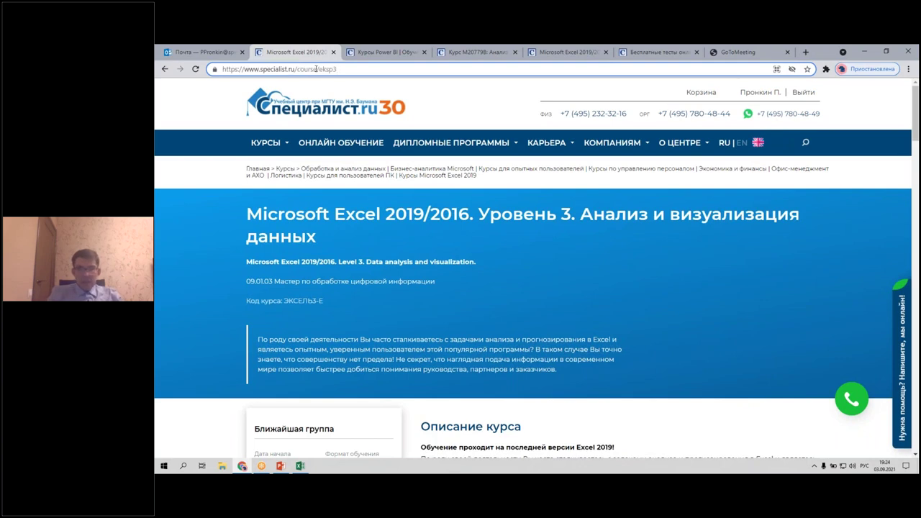
Go to the test page specialist.ru/test/885.
key("BackSpace")
key("BackSpace")
key("BackSpace")
key("BackSpace")
key("BackSpace")
key("BackSpace")
key("BackSpace")
key("BackSpace")
key("BackSpace")
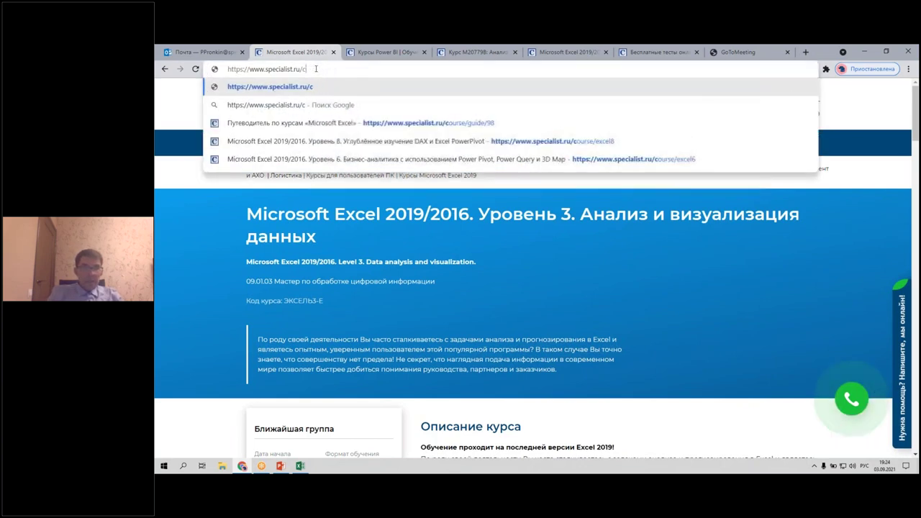
key("BackSpace")
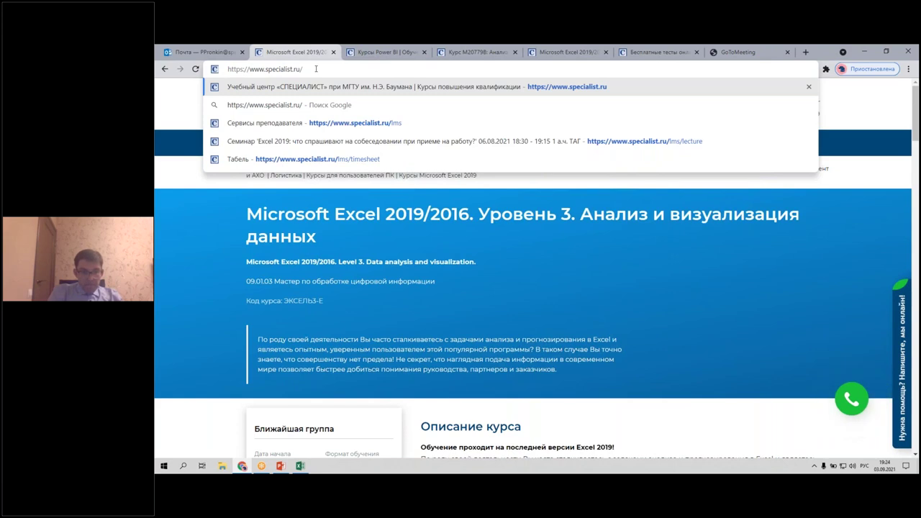
type("еуые")
key("alt+shift")
key("BackSpace")
key("BackSpace")
key("BackSpace")
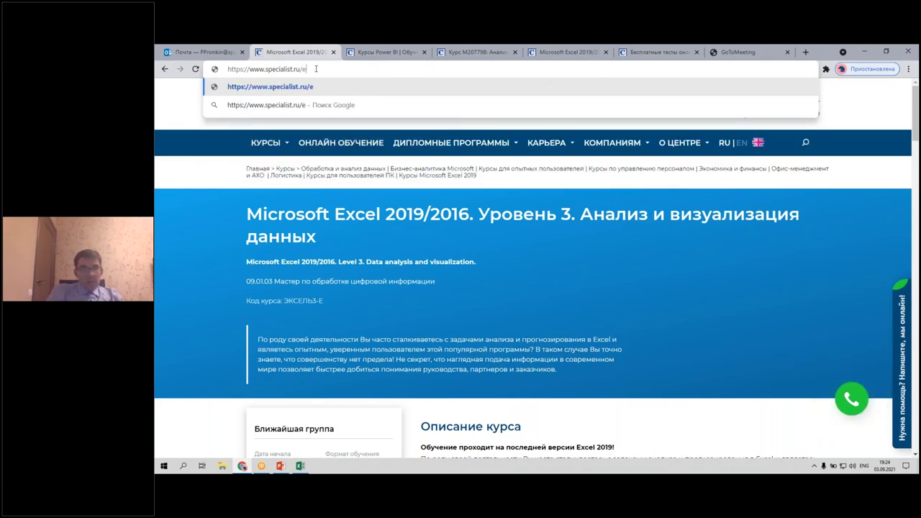
key("BackSpace")
type("test")
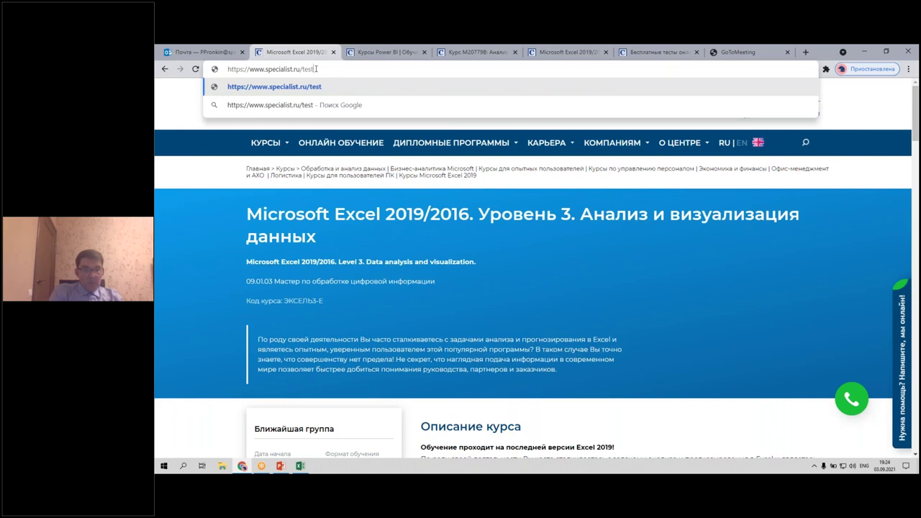
type("/885")
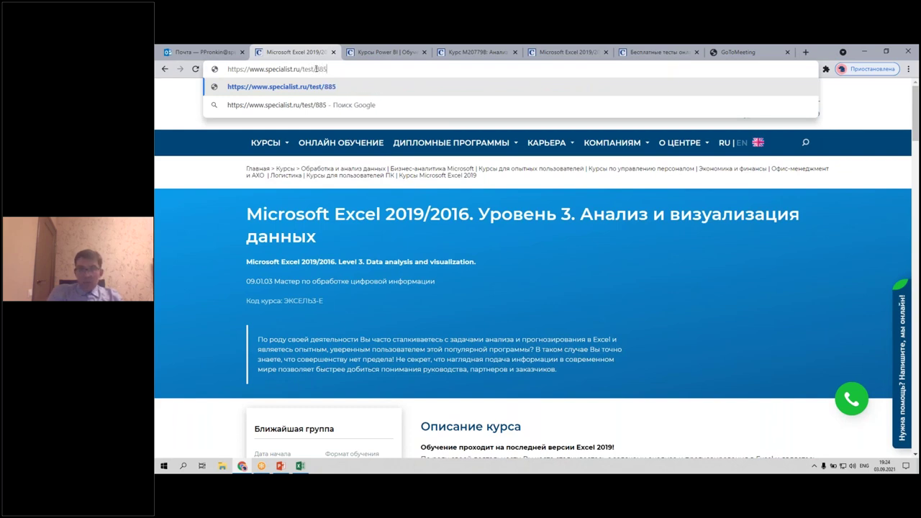
key("Return")
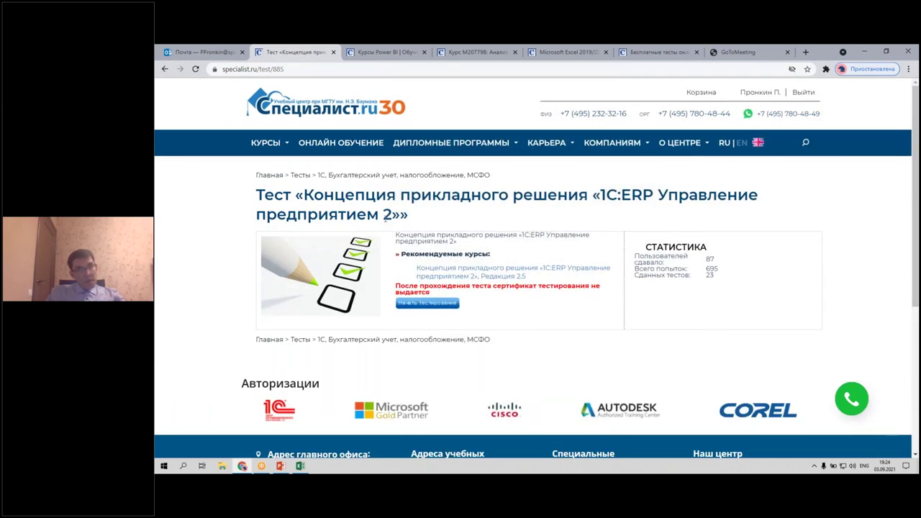
Change the address to test/895 to load the 'Основы науки о больших данных' test.
left_click(293, 69)
left_click(293, 70)
key("BackSpace")
key("BackSpace")
key("BackSpace")
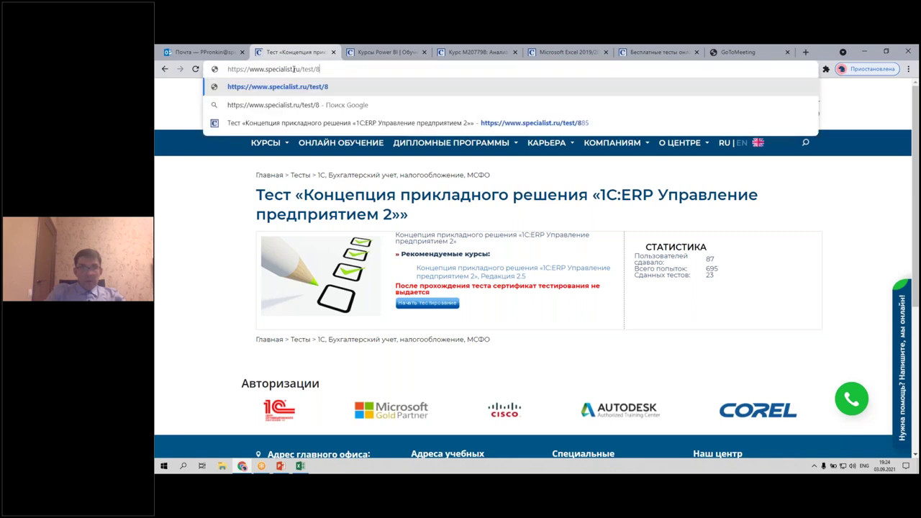
type("895")
key("Return")
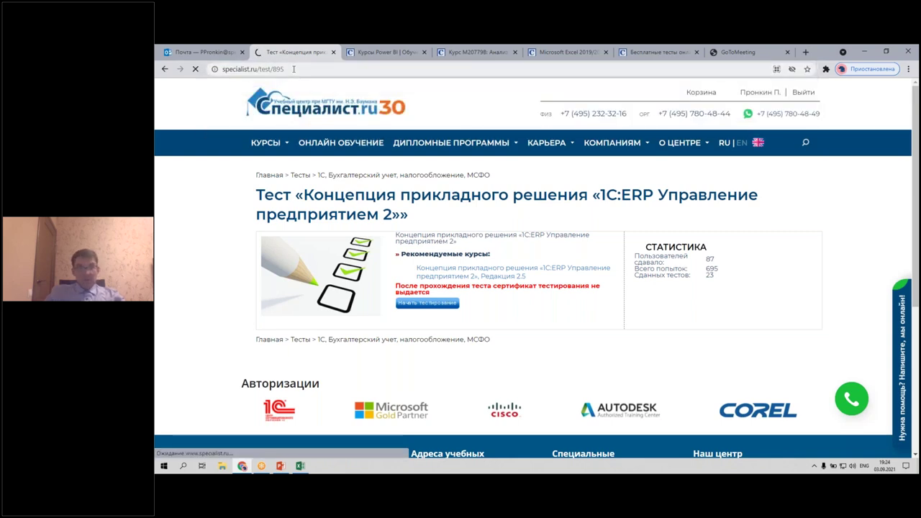
Glance at the Power BI courses tab, return, and open the teacher services (LMS) page.
left_click(308, 69)
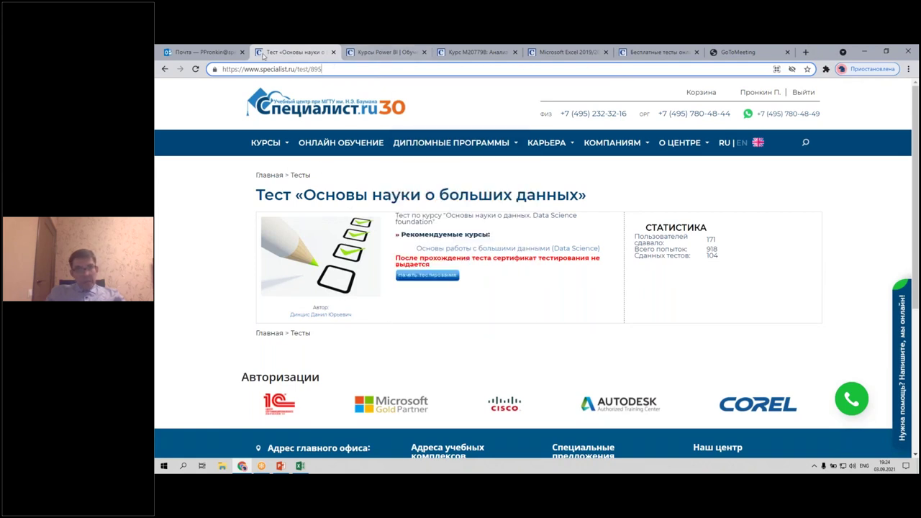
left_click(376, 53)
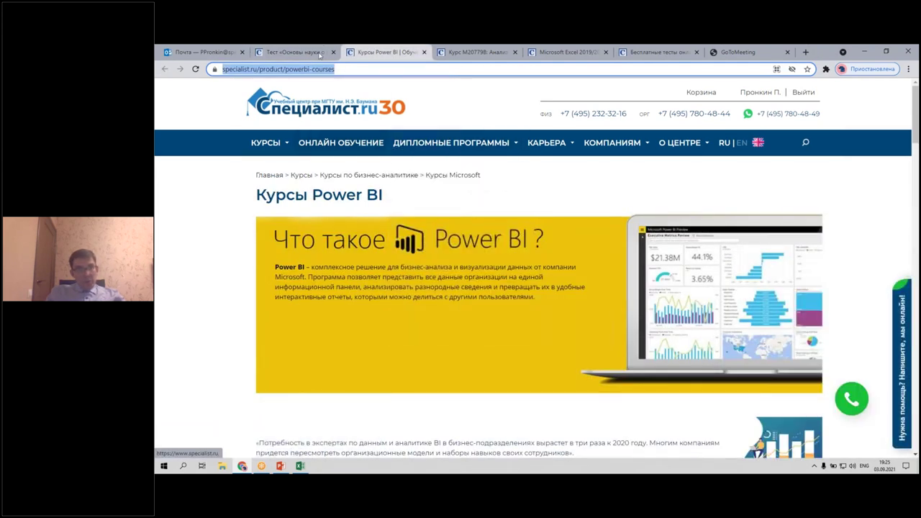
left_click(295, 52)
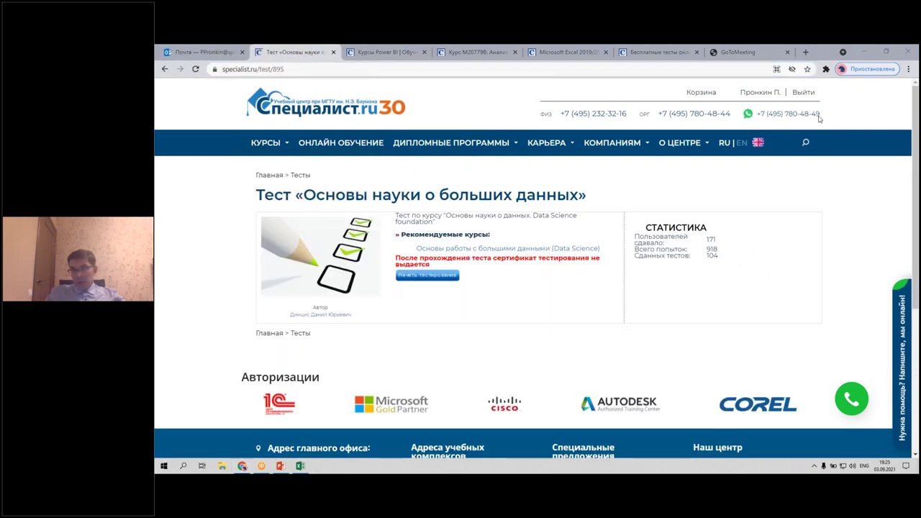
left_click(752, 93)
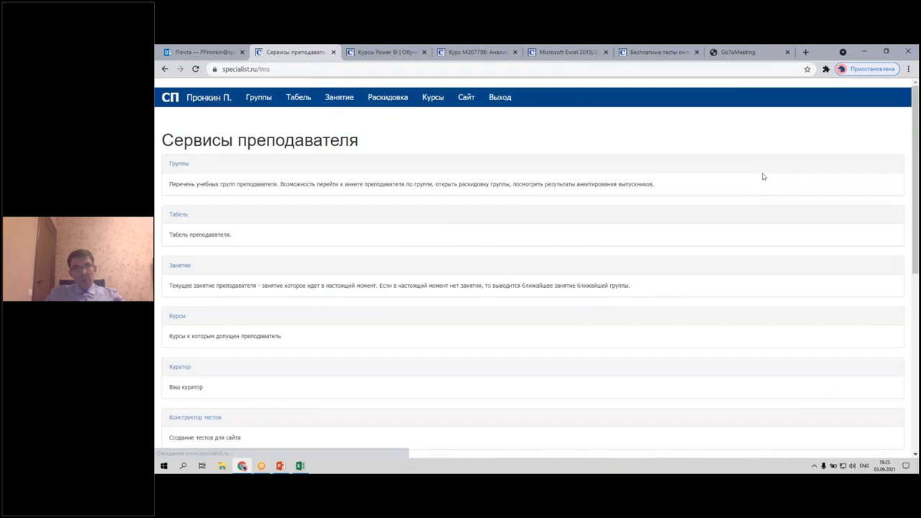
Open the past ЭКСЕЛЬ1-В group from 23.08.2021 under Группы and reach its course test link.
left_click(176, 167)
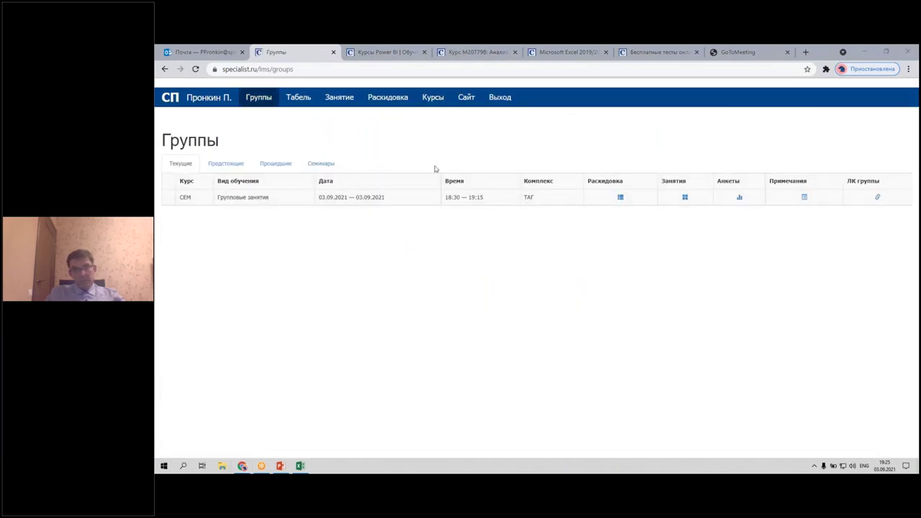
left_click(278, 164)
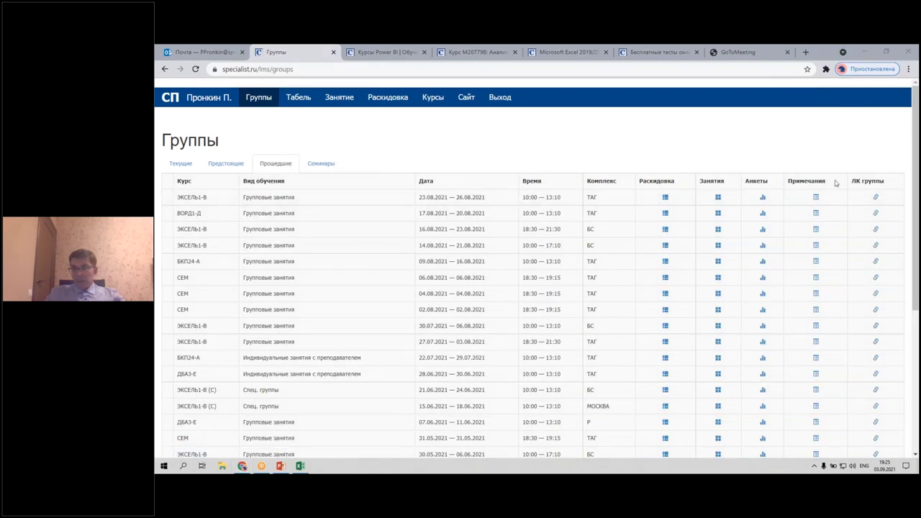
left_click(876, 199)
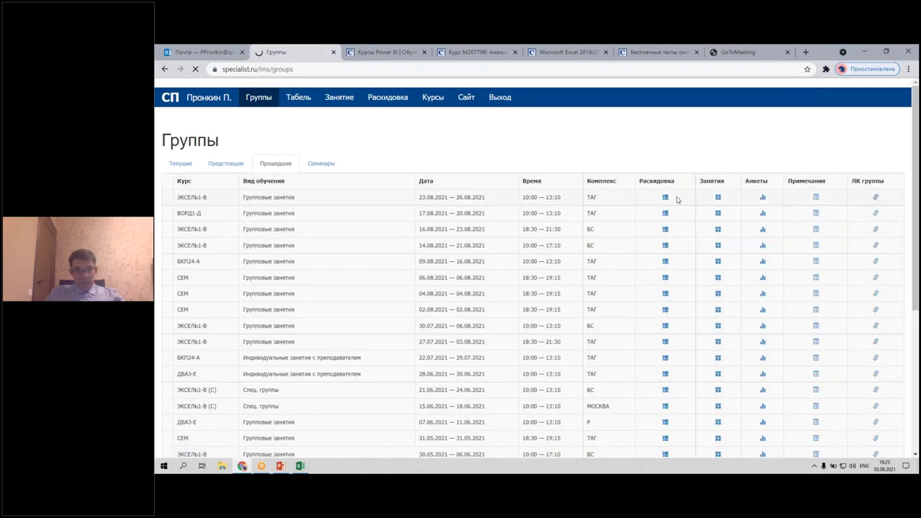
scroll(557, 312, "down", 2)
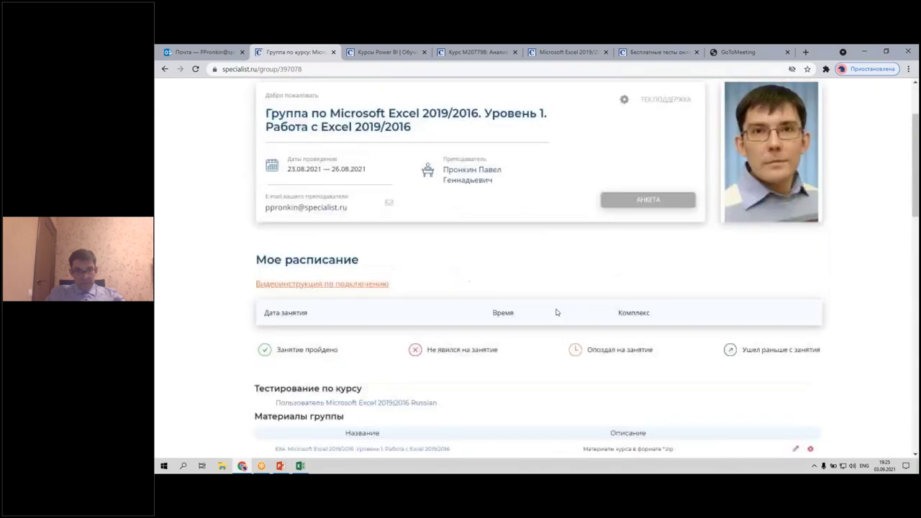
scroll(557, 312, "down", 1)
right_click(368, 317)
Open the 'Пользователь Microsoft Excel 2019|2016 Russian' test in a new tab and view it.
left_click(401, 324)
left_click(364, 52)
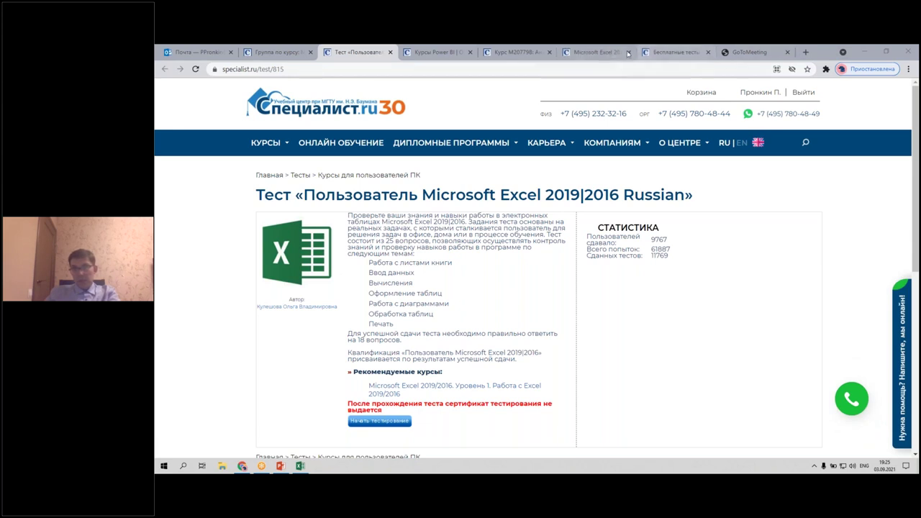
left_click_drag(840, 83, 837, 81)
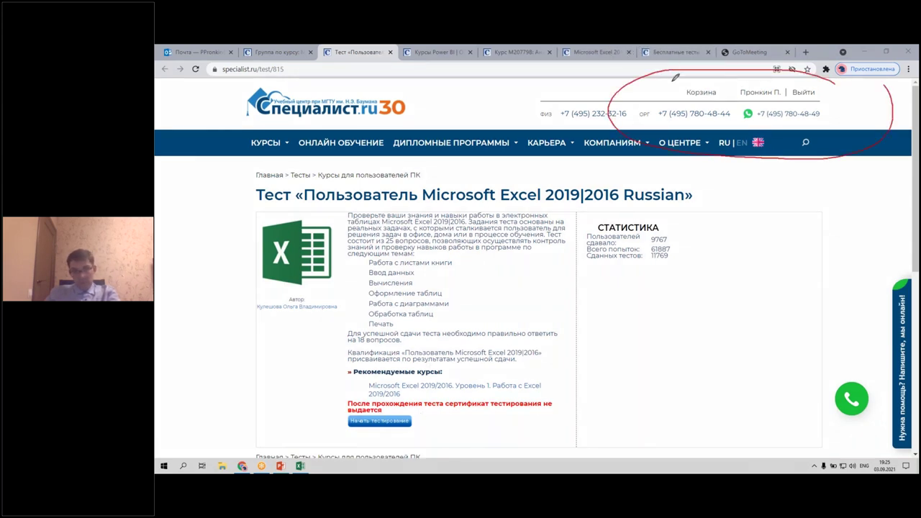
mouse_move(749, 130)
left_mouse_down()
mouse_move(760, 103)
mouse_move(765, 116)
left_mouse_up()
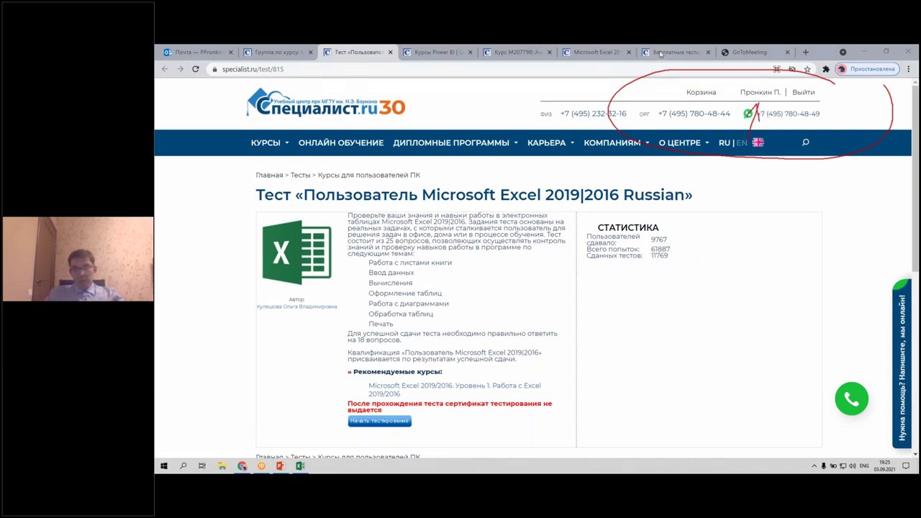
key("e")
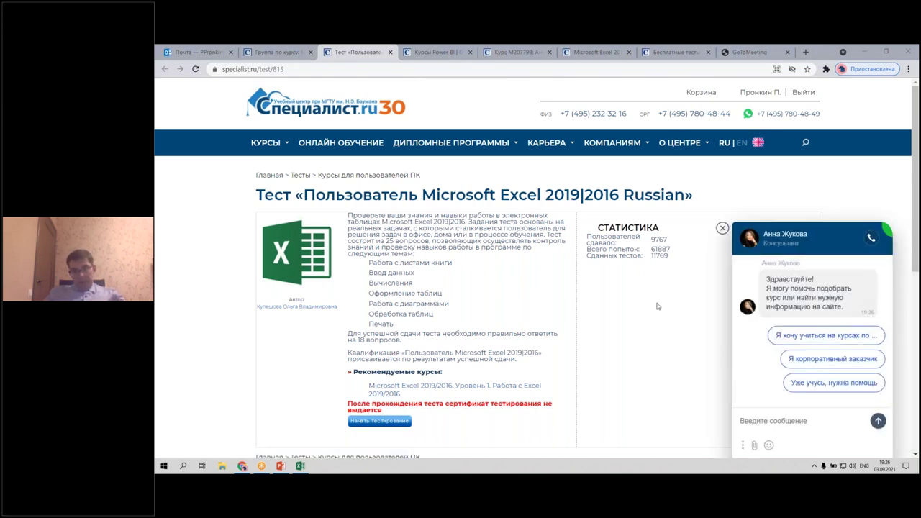
left_click(717, 230)
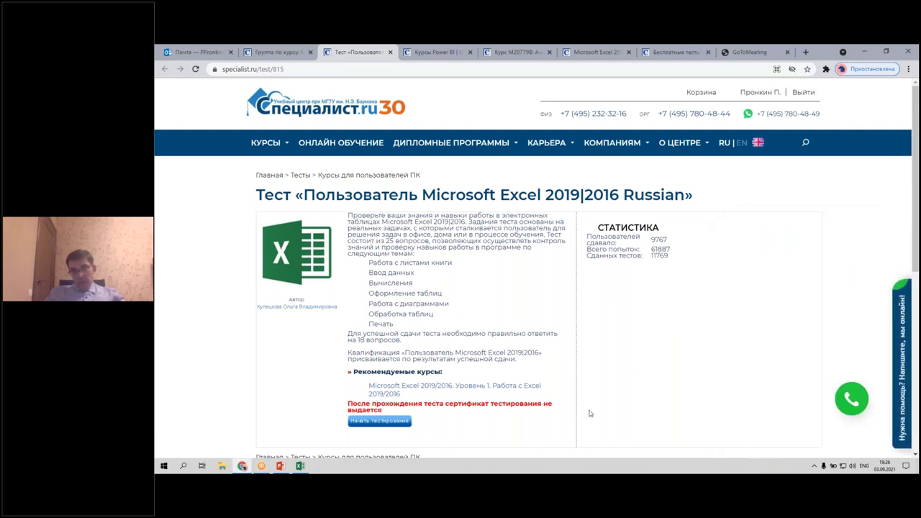